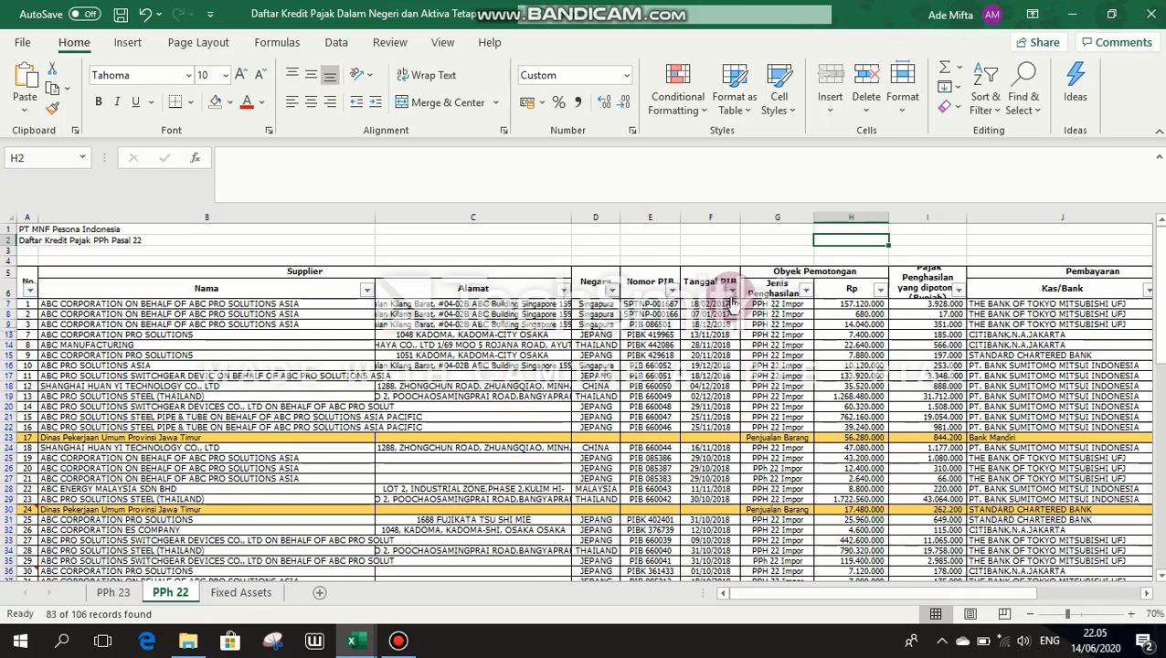
# Step: Uncheck 2017 in the Tanggal PIB filter so 77 of 106 PPh 22 records remain
pyautogui.click(732, 291)
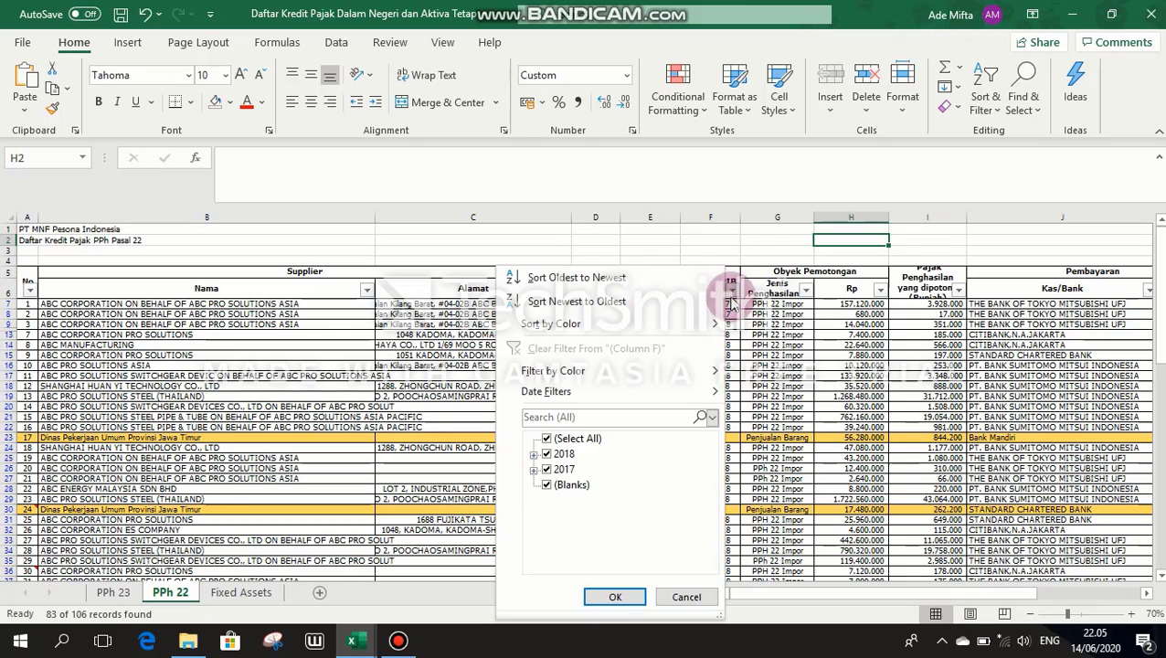
pyautogui.click(549, 469)
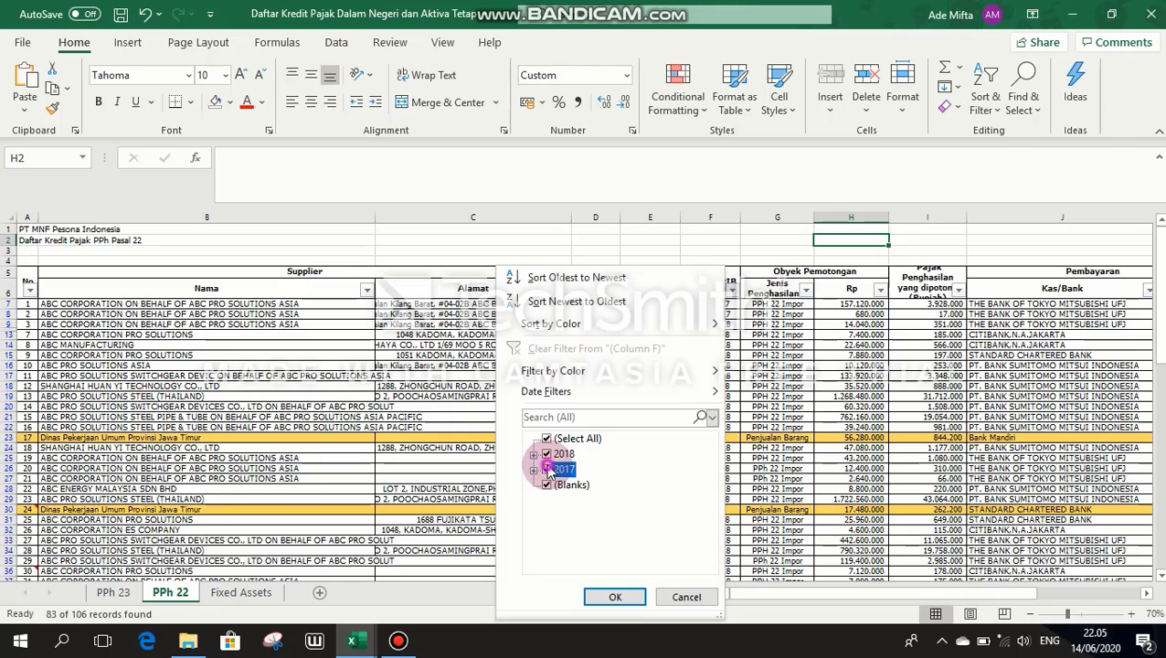
pyautogui.click(606, 597)
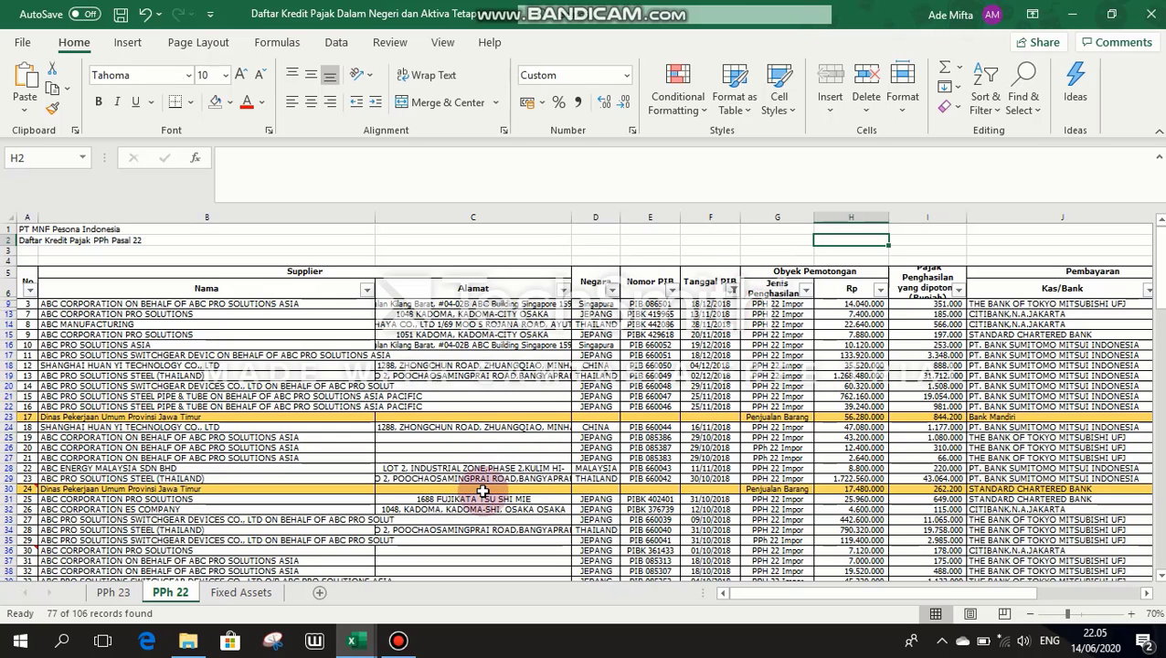
# Step: Bring up the 'Contoh Data Impor Kredit Pajak DN - Copy' workbook and scroll Skema Impor DN back to column A
pyautogui.moveTo(361, 643)
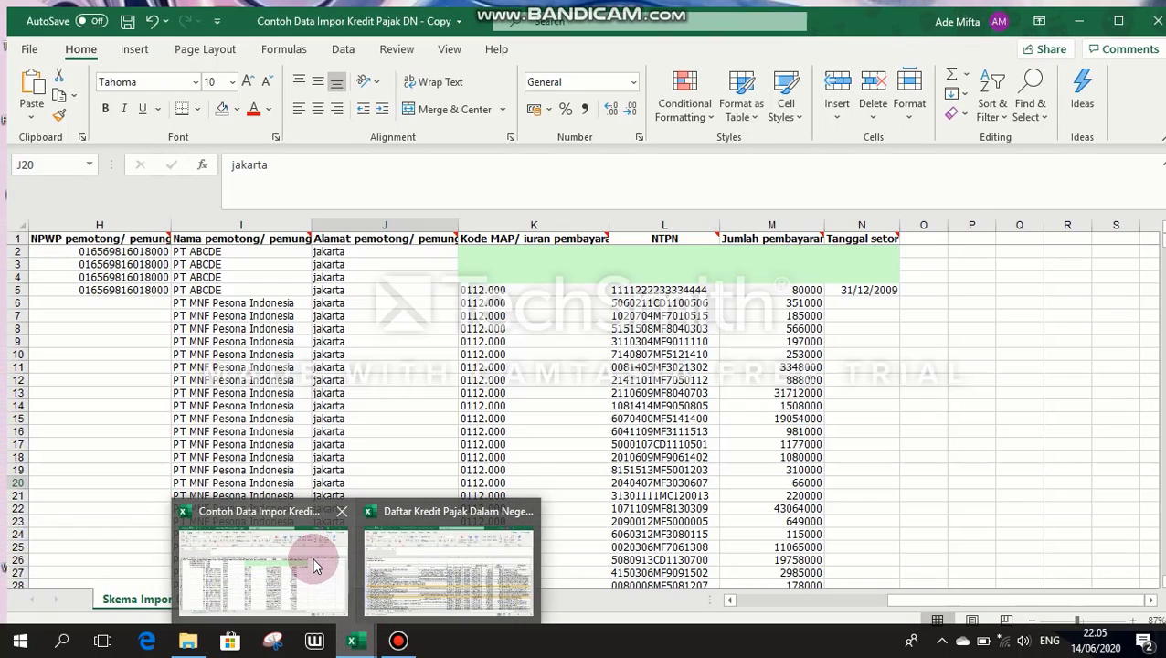
pyautogui.click(313, 558)
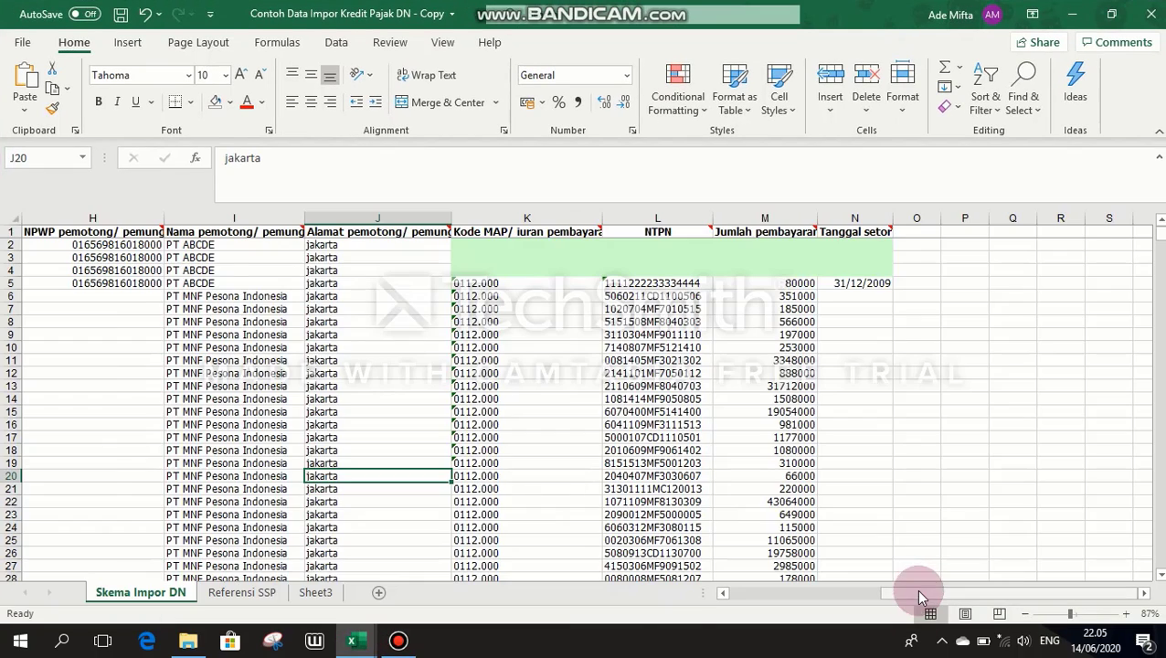
pyautogui.moveTo(889, 590); pyautogui.dragTo(670, 602)
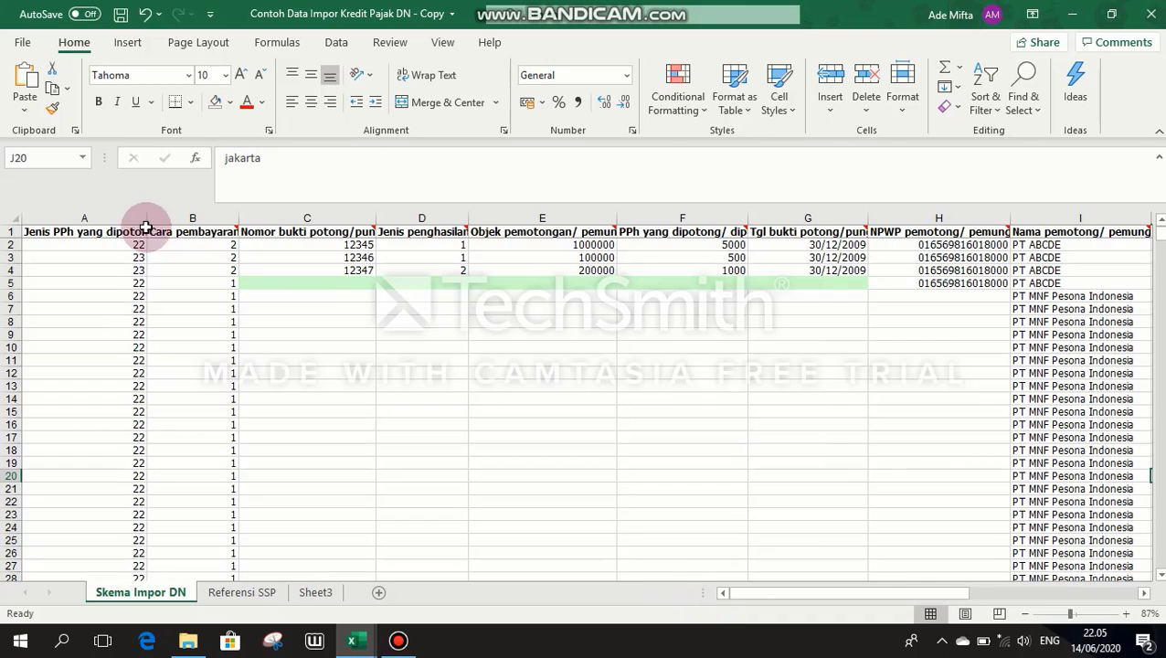
pyautogui.moveTo(100, 226)
pyautogui.moveTo(142, 229)
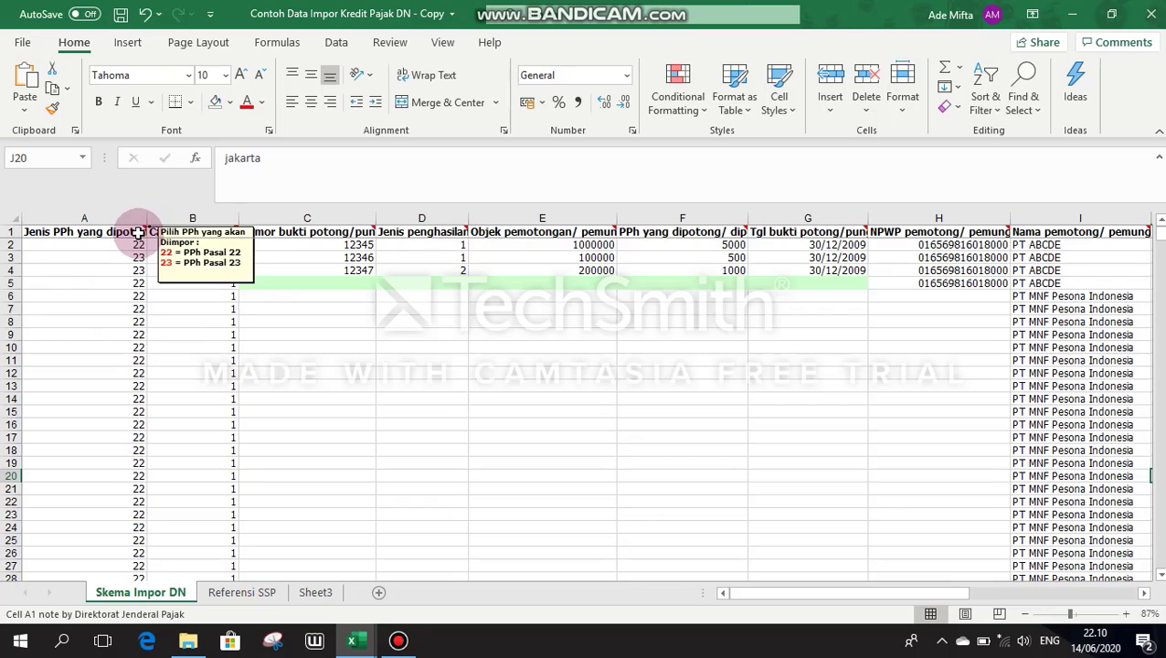
pyautogui.moveTo(155, 233)
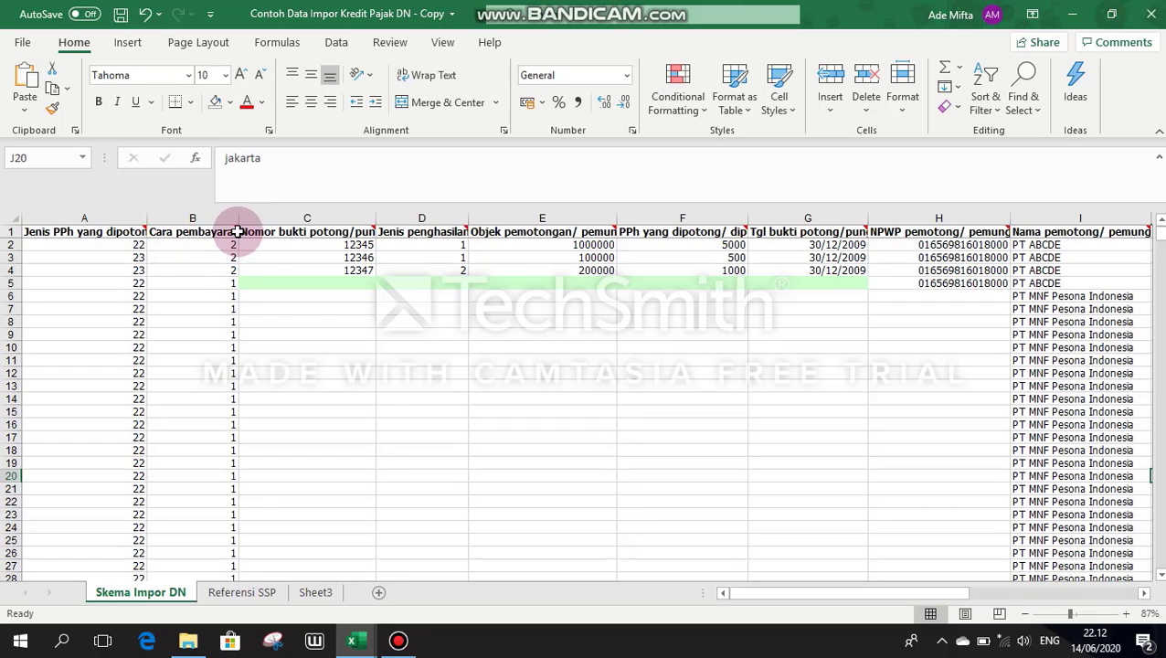
pyautogui.moveTo(235, 227)
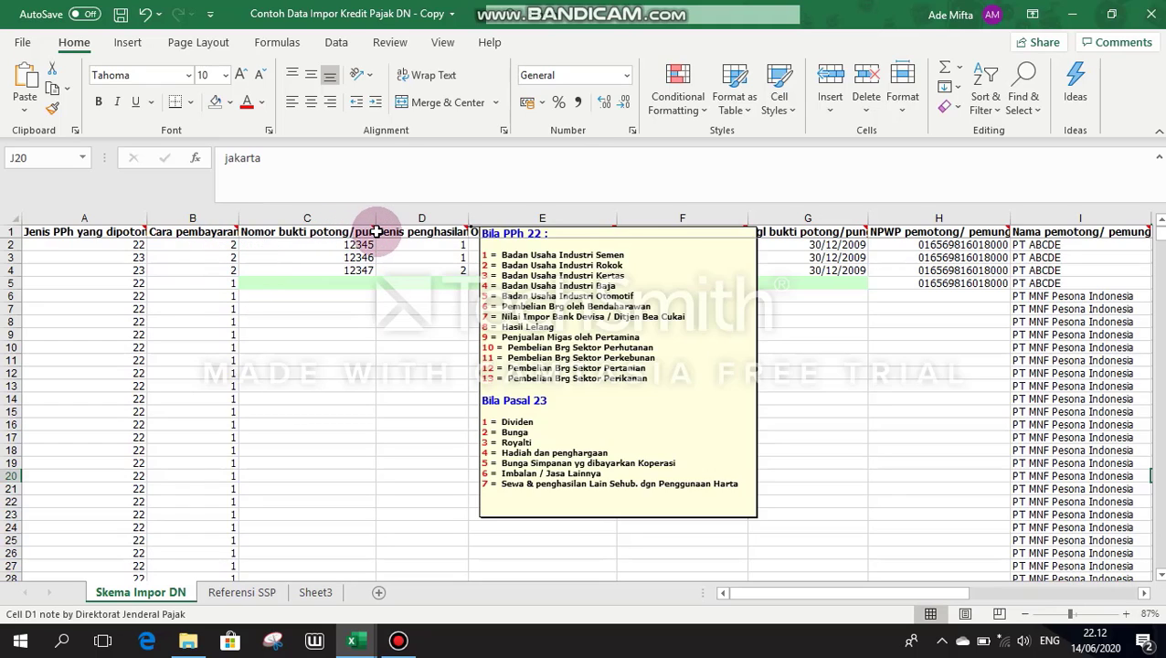
pyautogui.moveTo(373, 229)
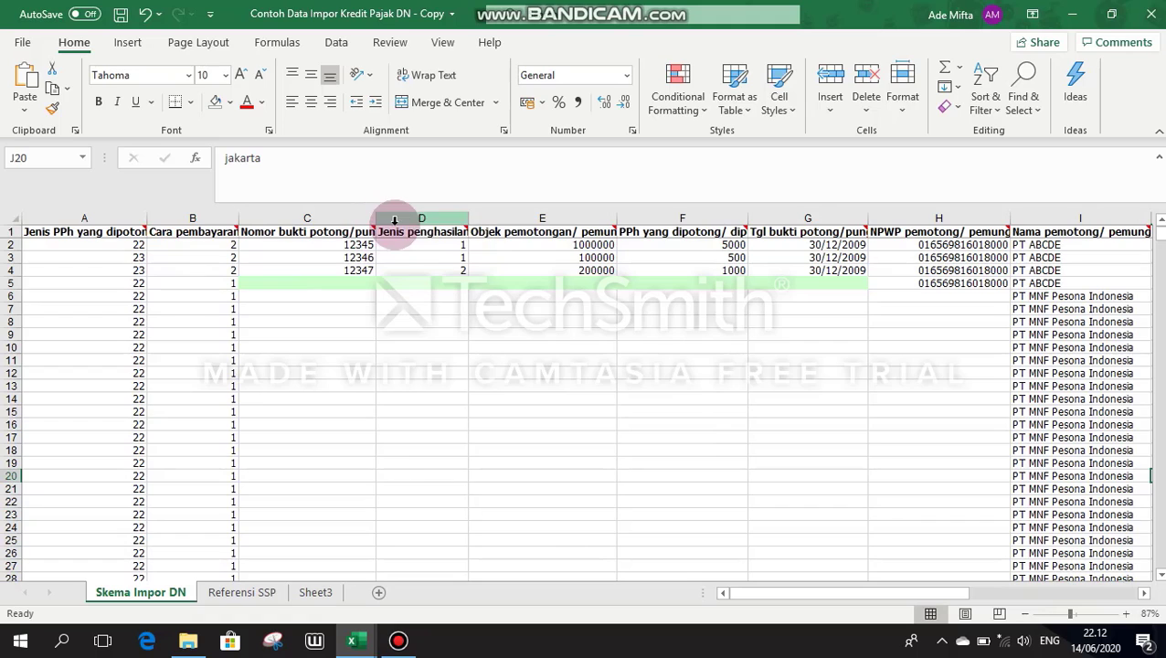
pyautogui.moveTo(427, 233)
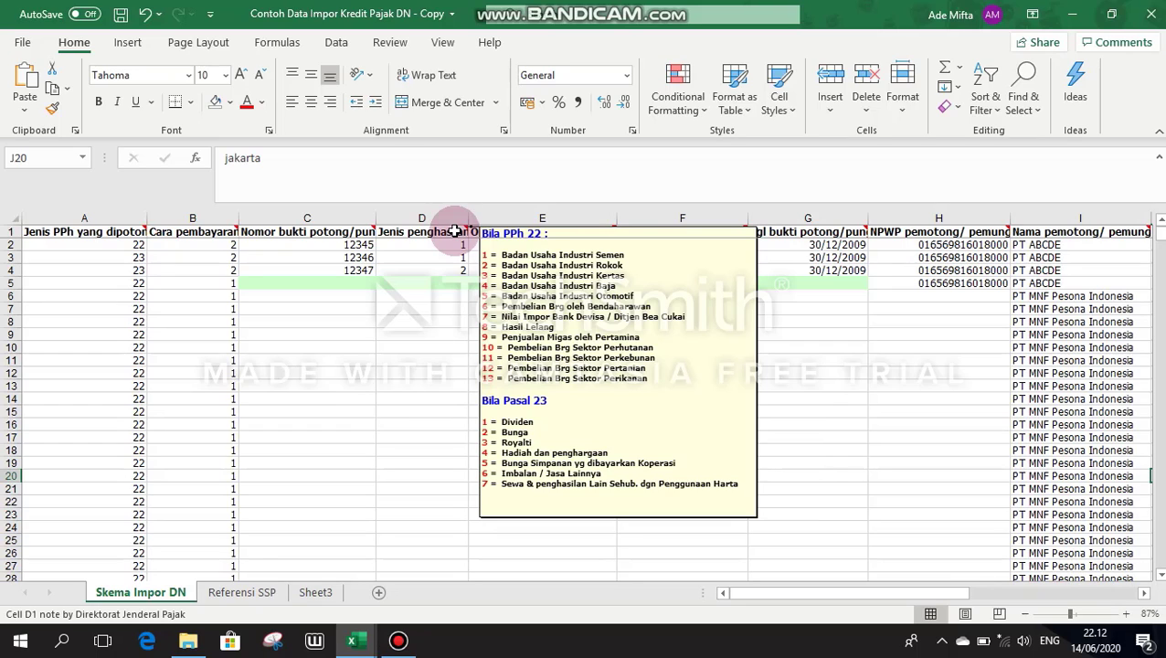
pyautogui.moveTo(489, 234)
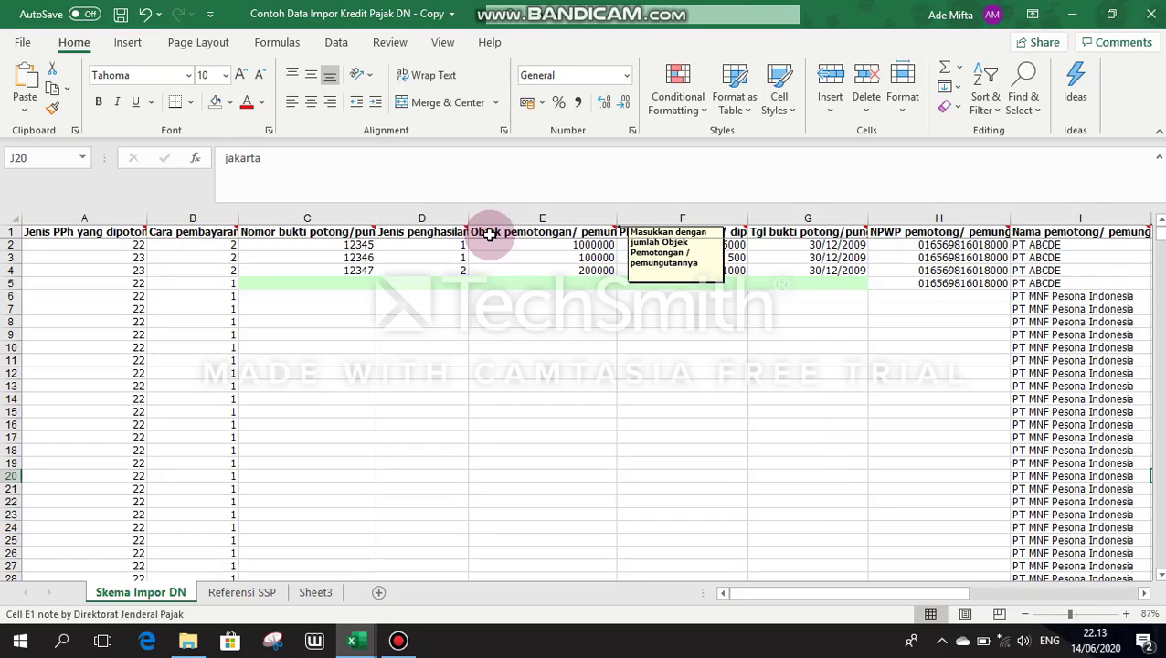
pyautogui.moveTo(684, 232)
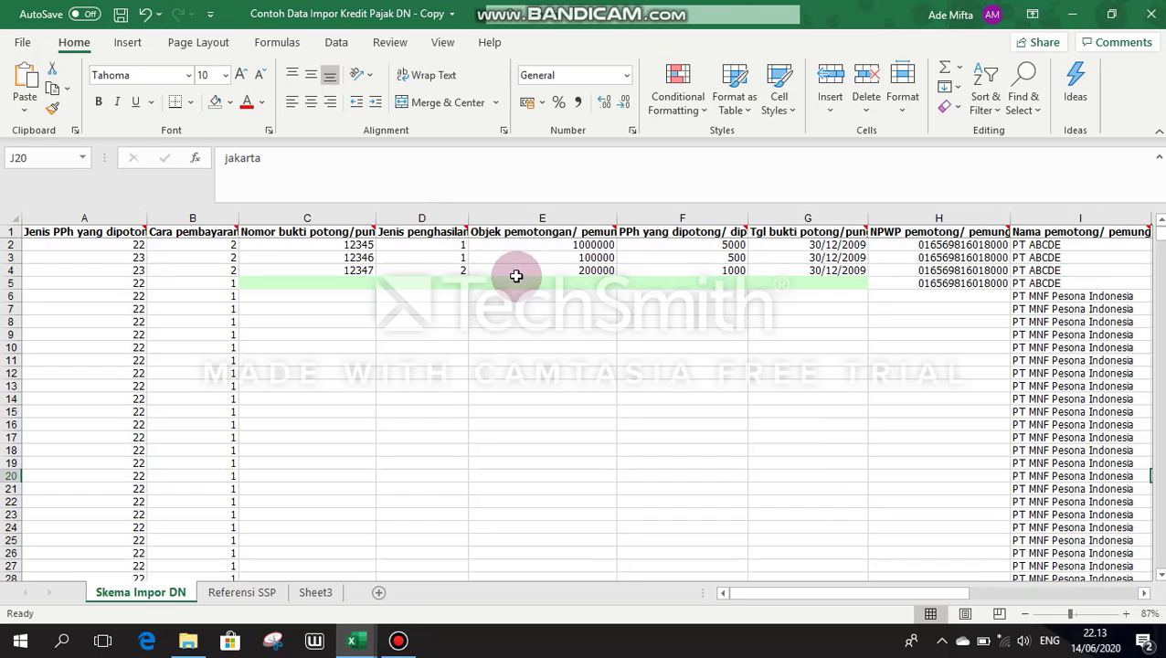
pyautogui.moveTo(354, 639)
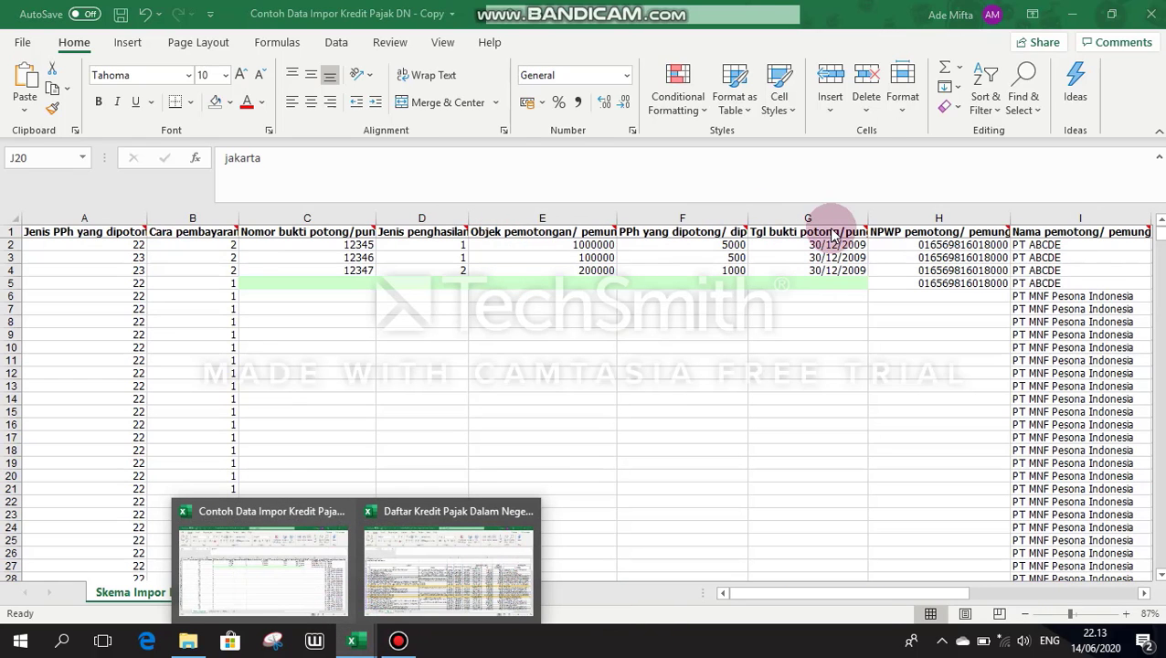
pyautogui.moveTo(845, 229)
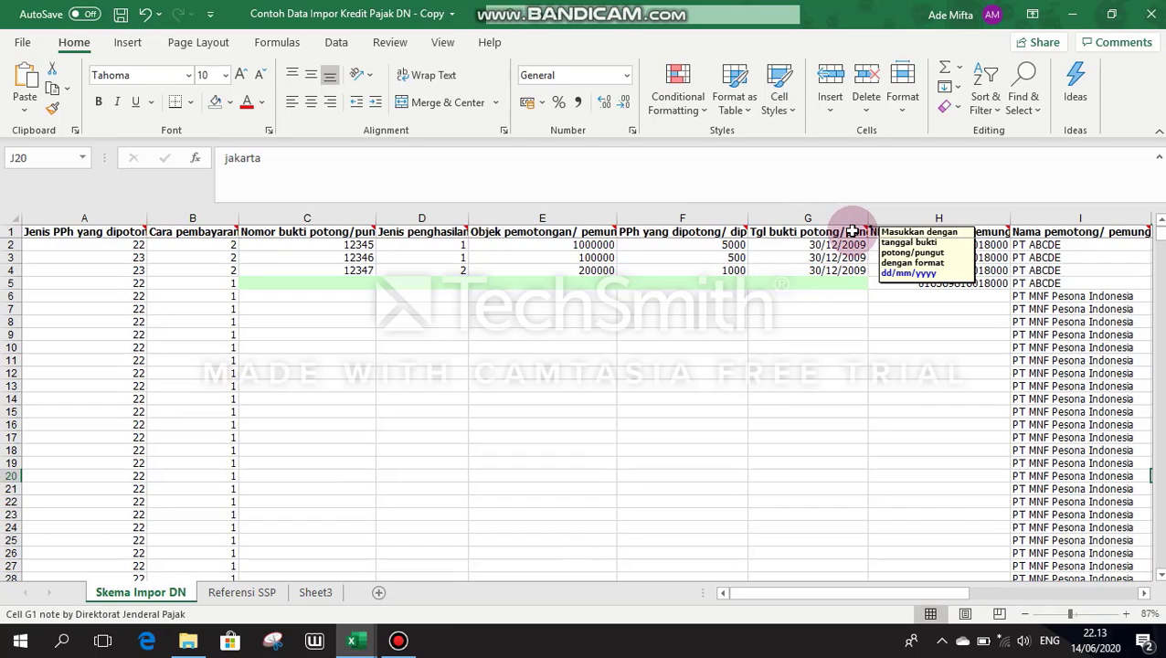
pyautogui.moveTo(883, 594); pyautogui.dragTo(915, 565)
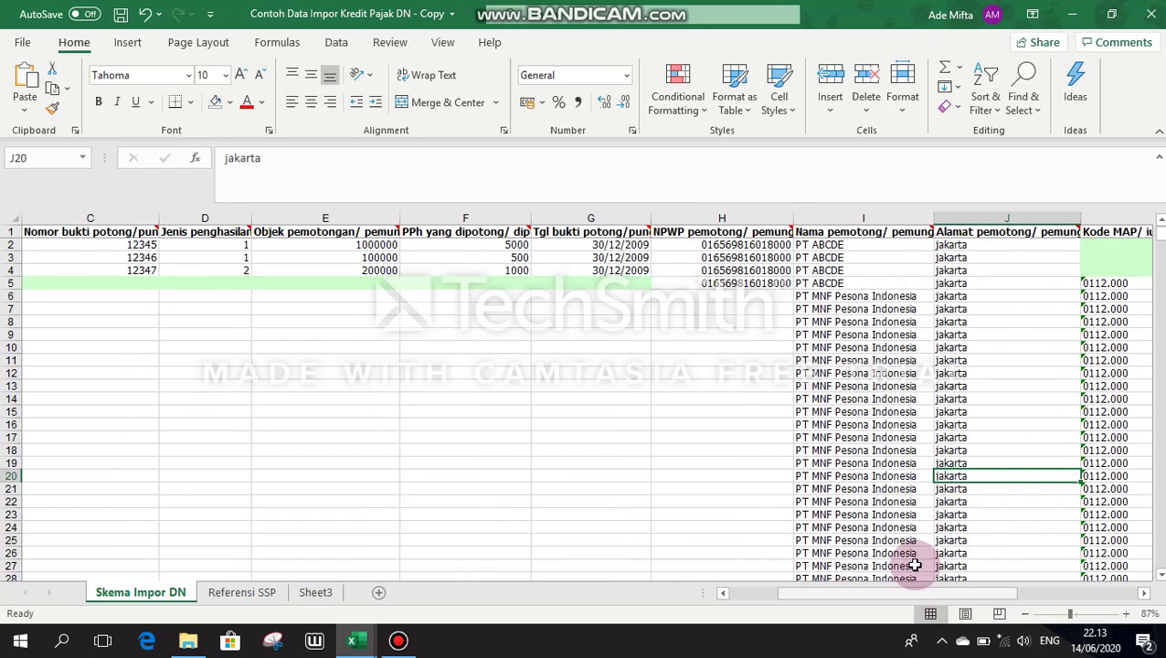
pyautogui.moveTo(757, 233)
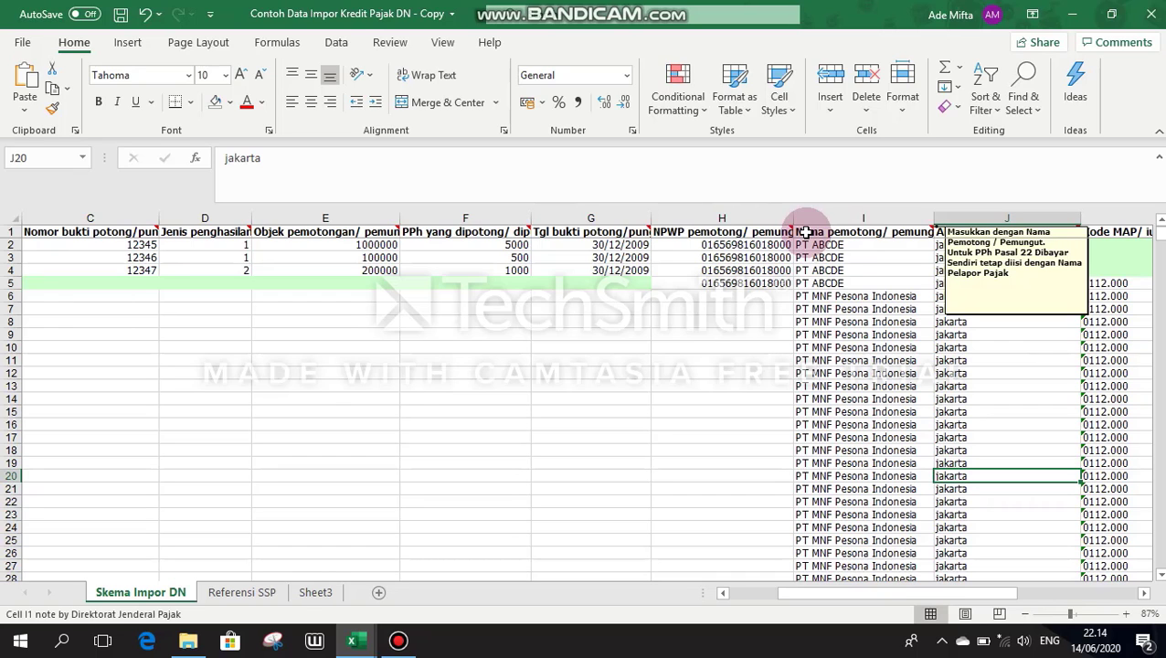
pyautogui.moveTo(989, 593); pyautogui.dragTo(1152, 595)
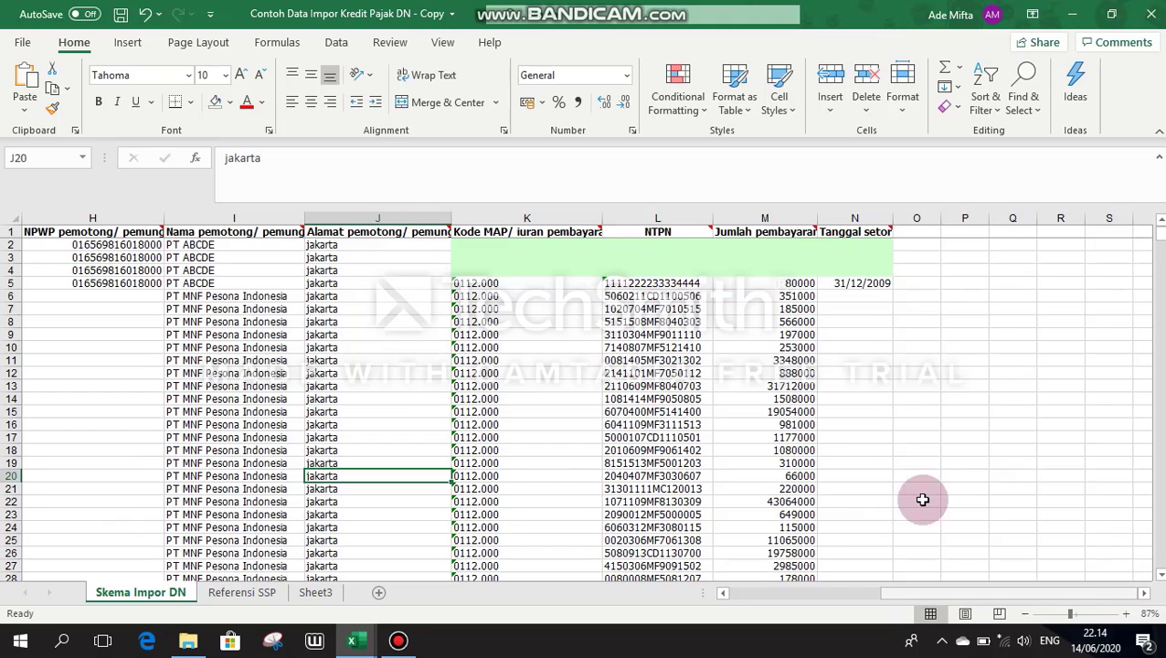
pyautogui.moveTo(599, 232)
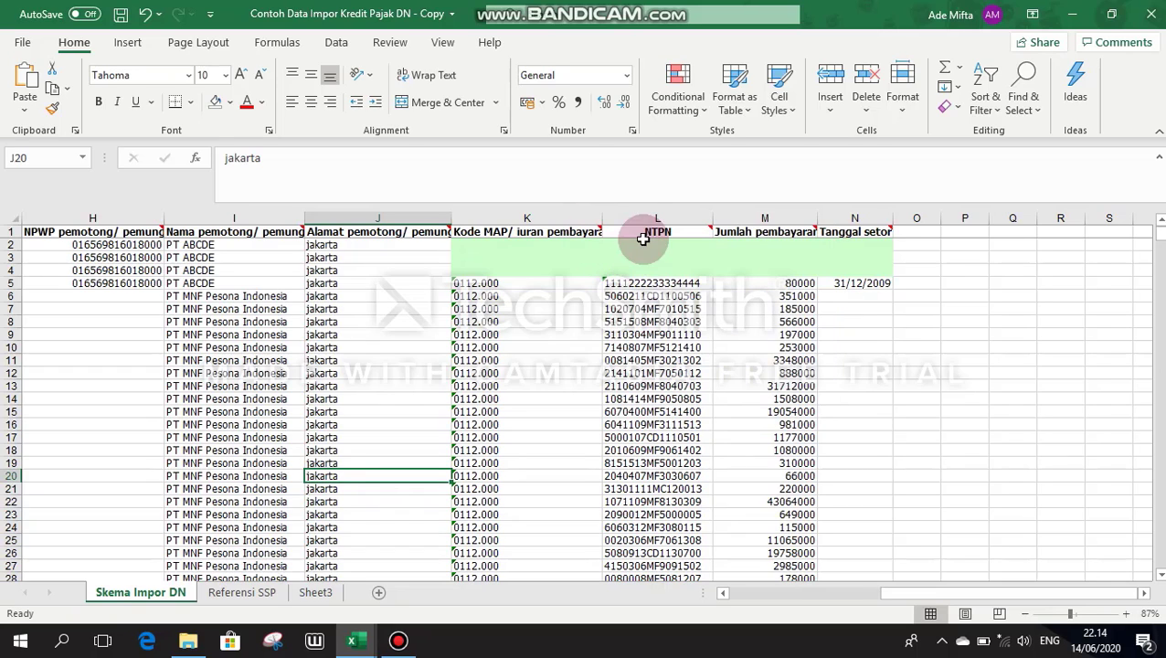
pyautogui.moveTo(646, 230)
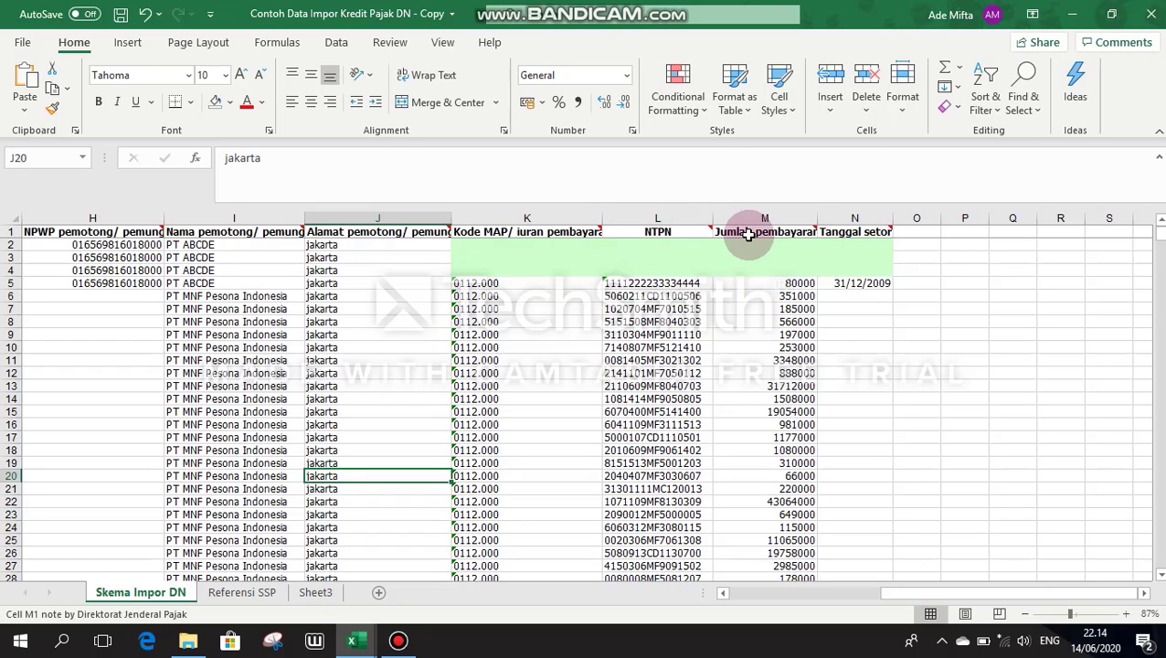
pyautogui.moveTo(747, 234)
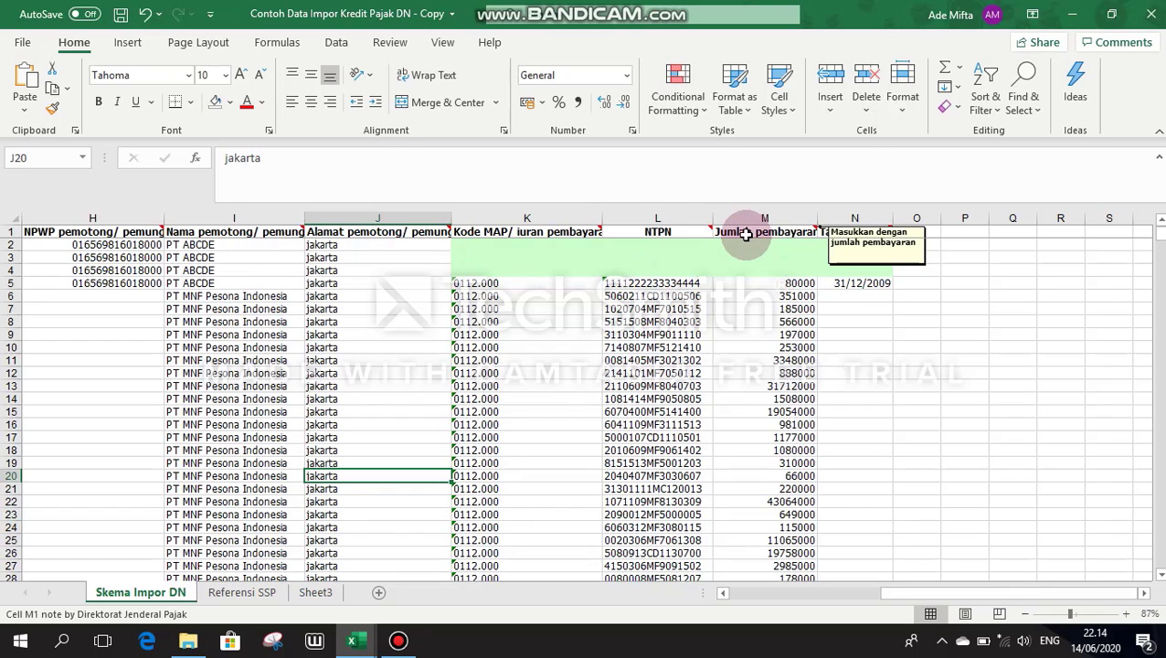
pyautogui.moveTo(829, 234)
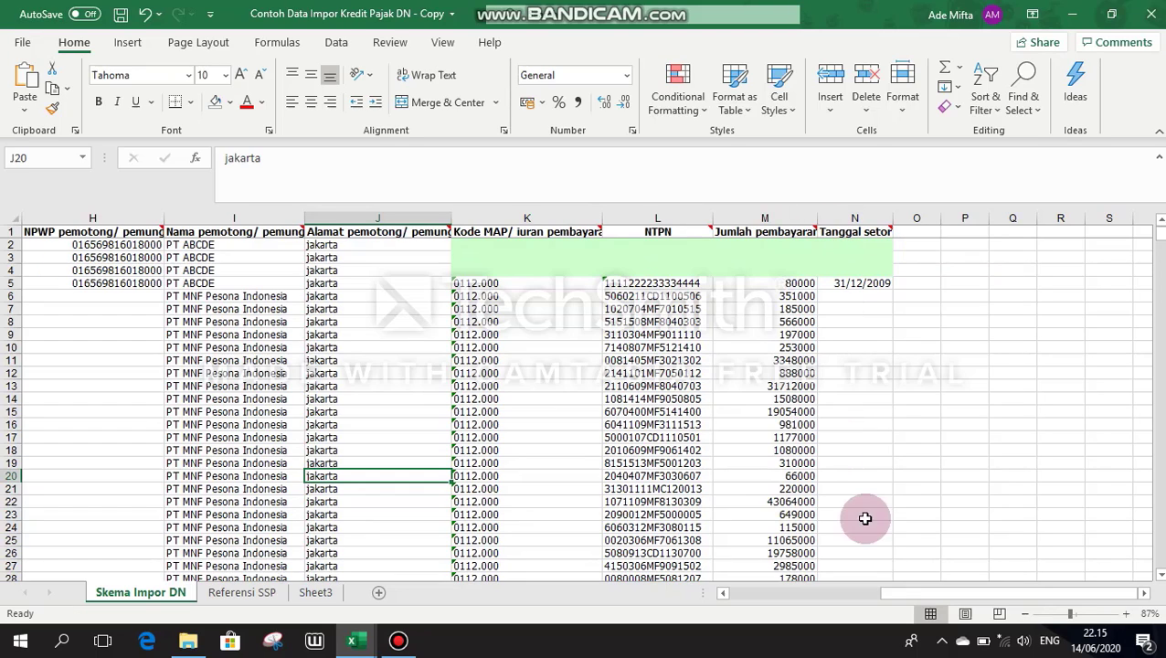
pyautogui.moveTo(898, 595); pyautogui.dragTo(630, 628)
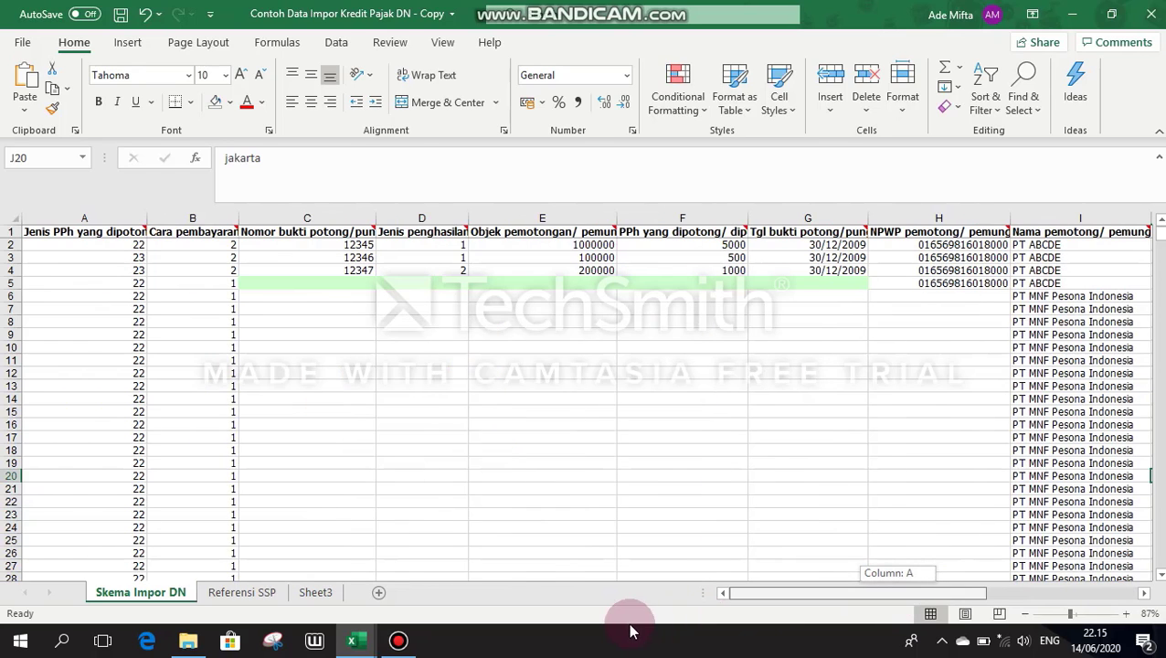
pyautogui.click(441, 290)
pyautogui.hotkey('ctrl', 'Down')
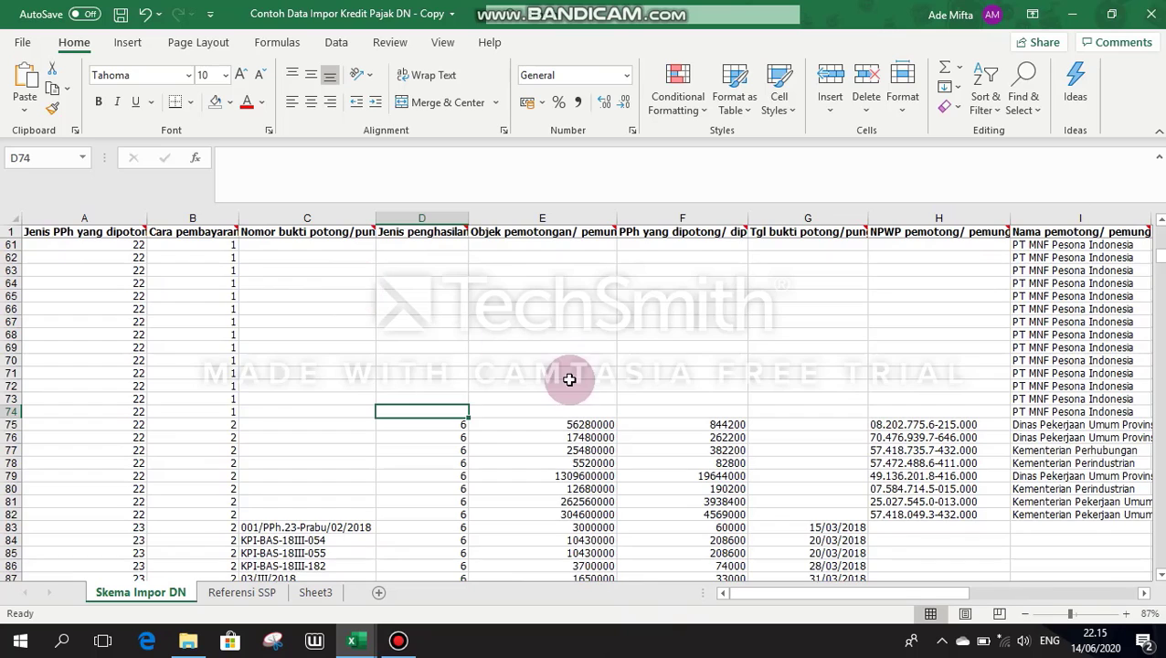
pyautogui.scroll(19, 568, 377)
pyautogui.scroll(1, 810, 321)
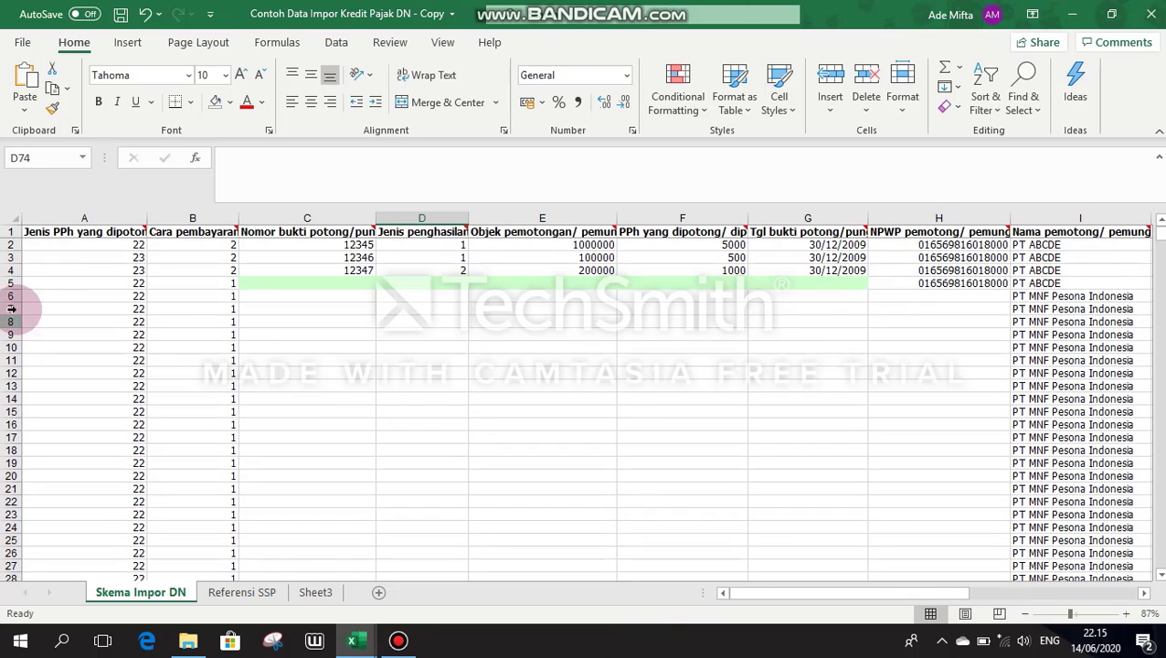
pyautogui.moveTo(40, 247); pyautogui.dragTo(31, 281)
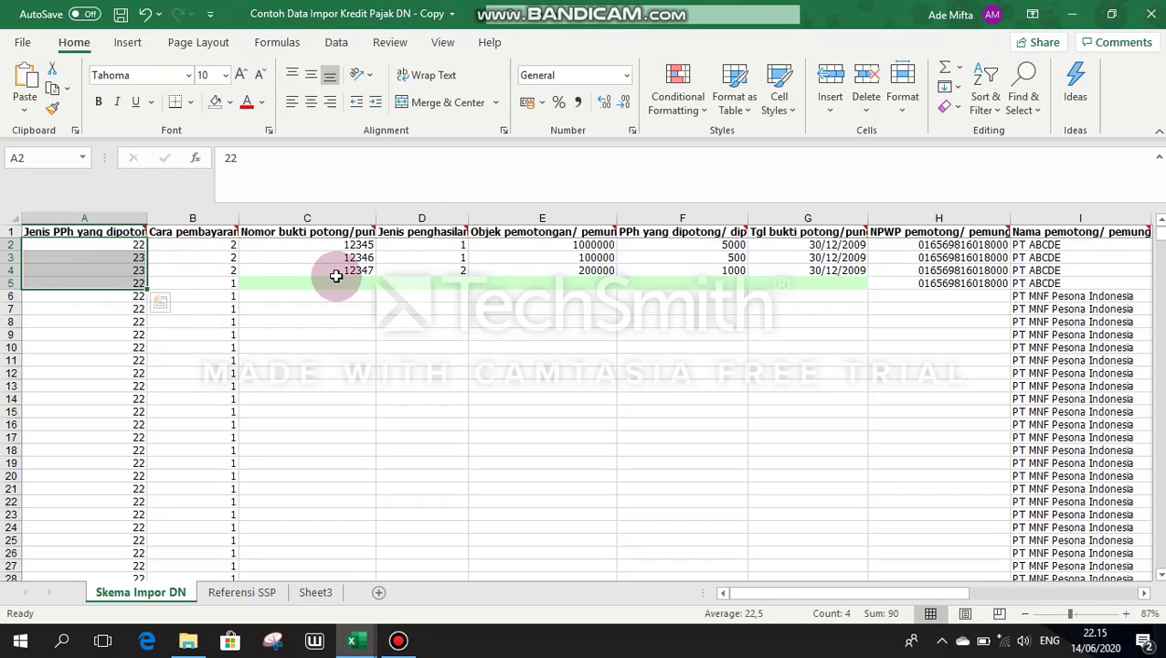
pyautogui.click(131, 282)
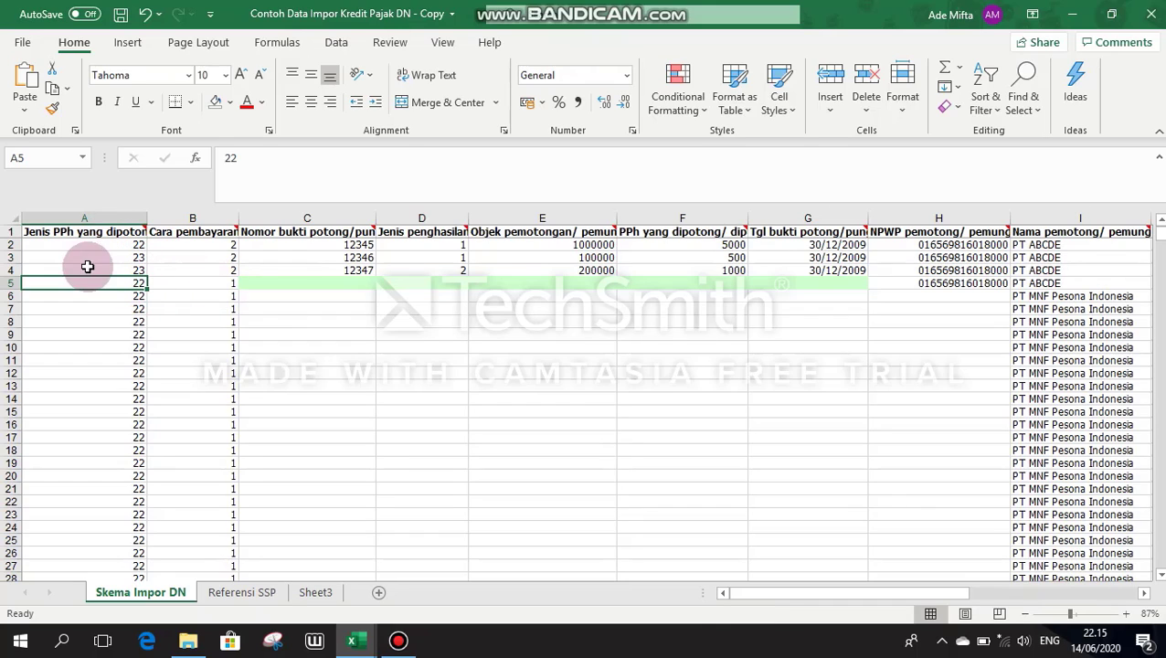
pyautogui.press('Right')
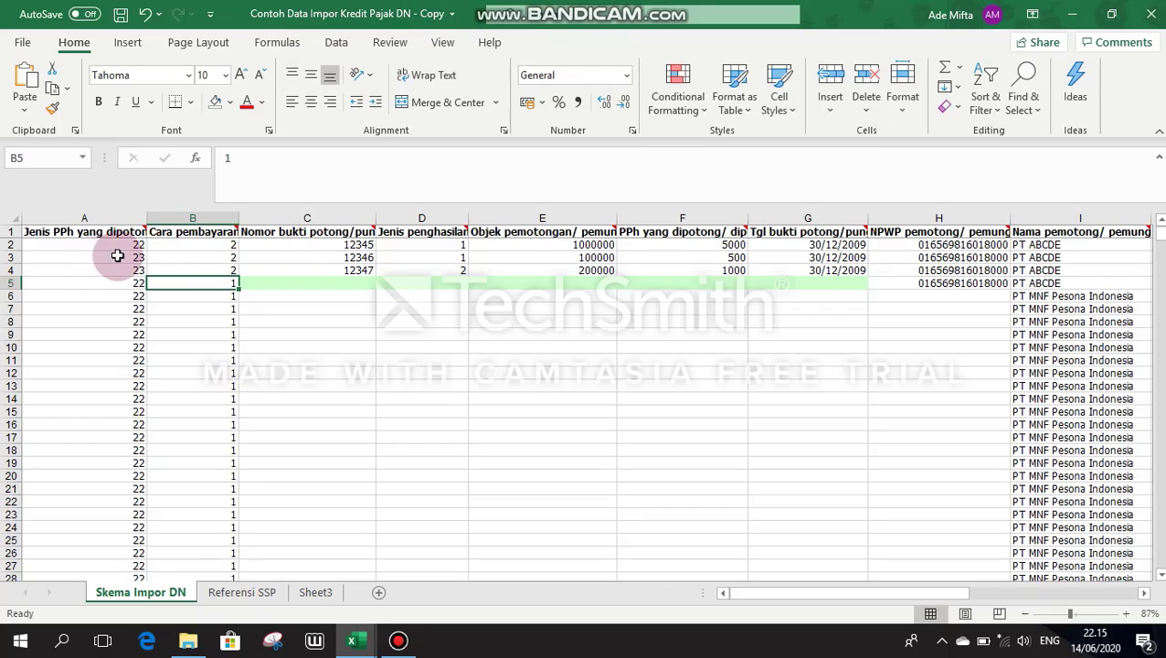
pyautogui.click(261, 277)
pyautogui.doubleClick(421, 271)
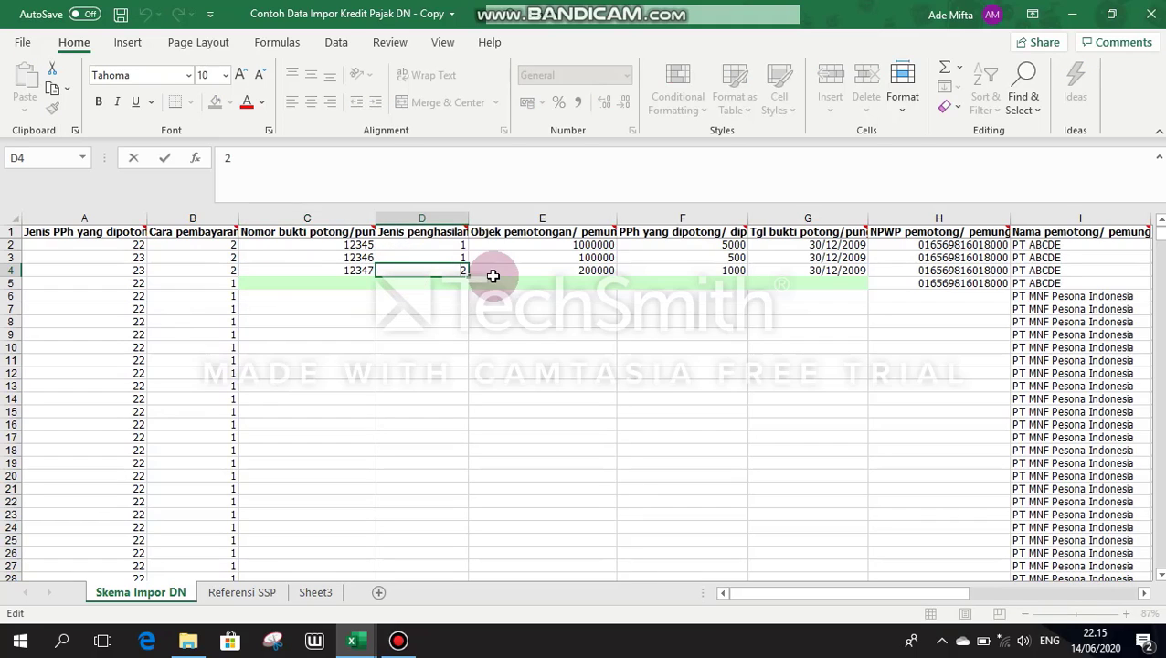
pyautogui.click(514, 280)
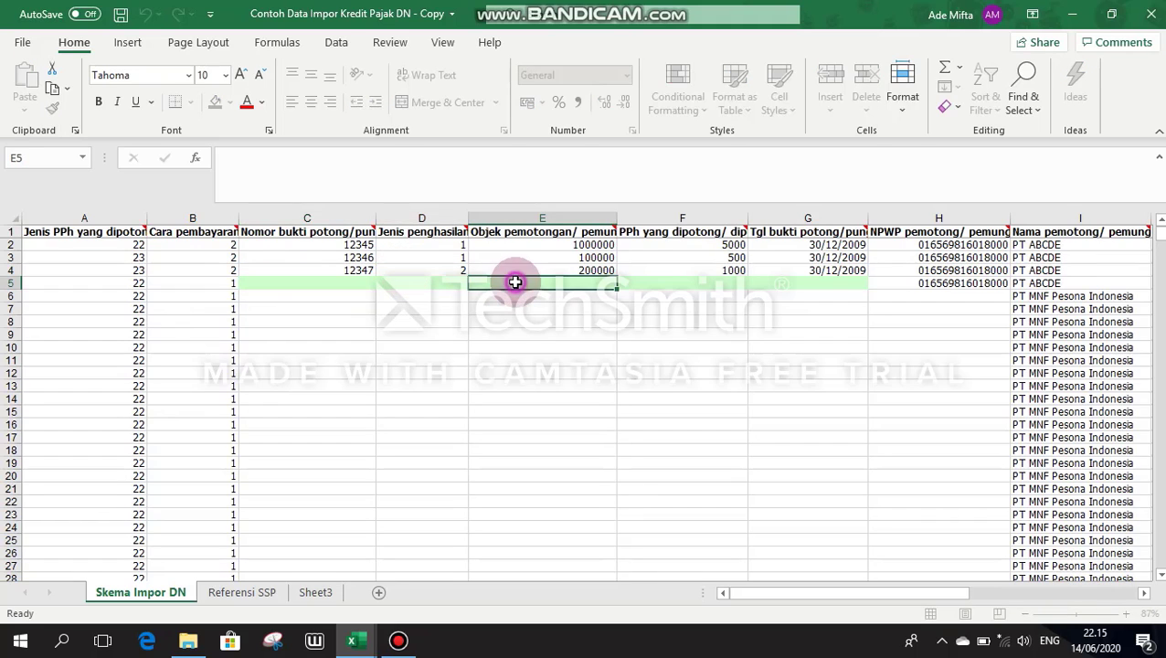
pyautogui.click(651, 280)
pyautogui.click(776, 283)
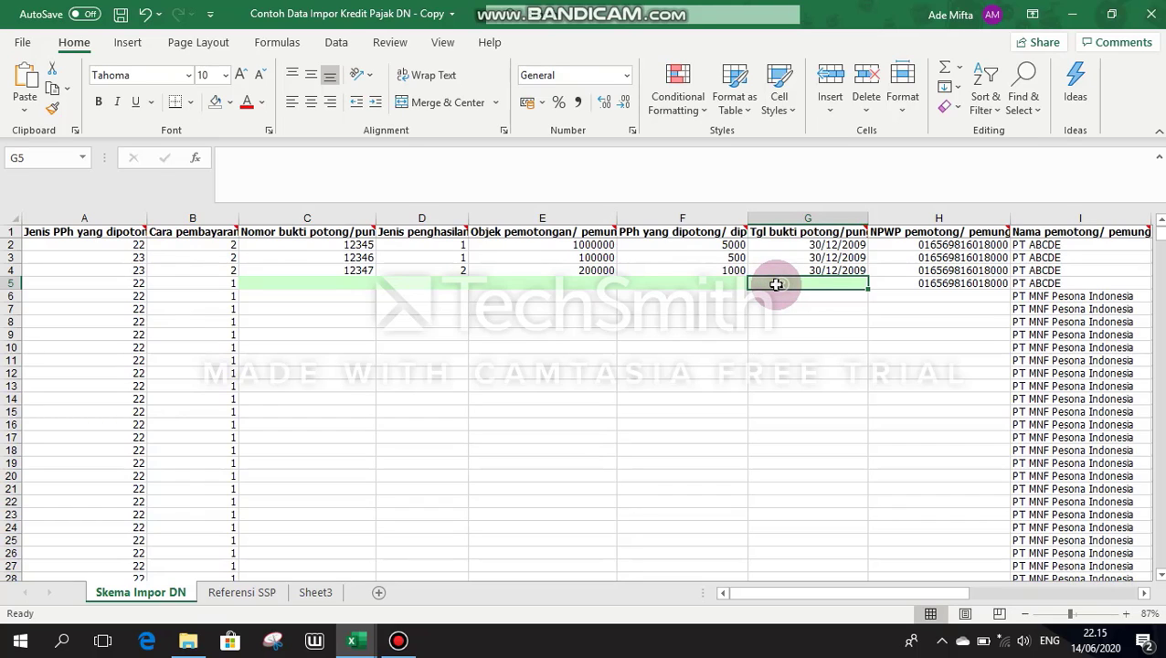
pyautogui.moveTo(662, 4)
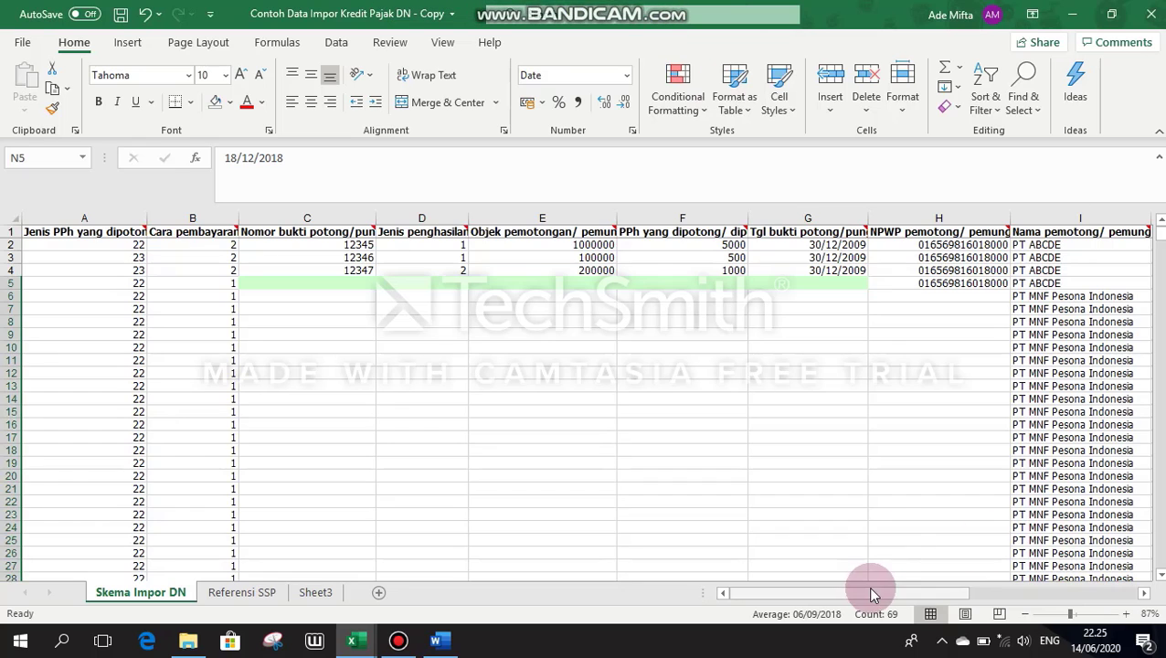
# Step: Scroll right to the Kode MAP, NTPN, payment amount and Tanggal setor columns, then back to column A
pyautogui.moveTo(872, 594); pyautogui.dragTo(1103, 603)
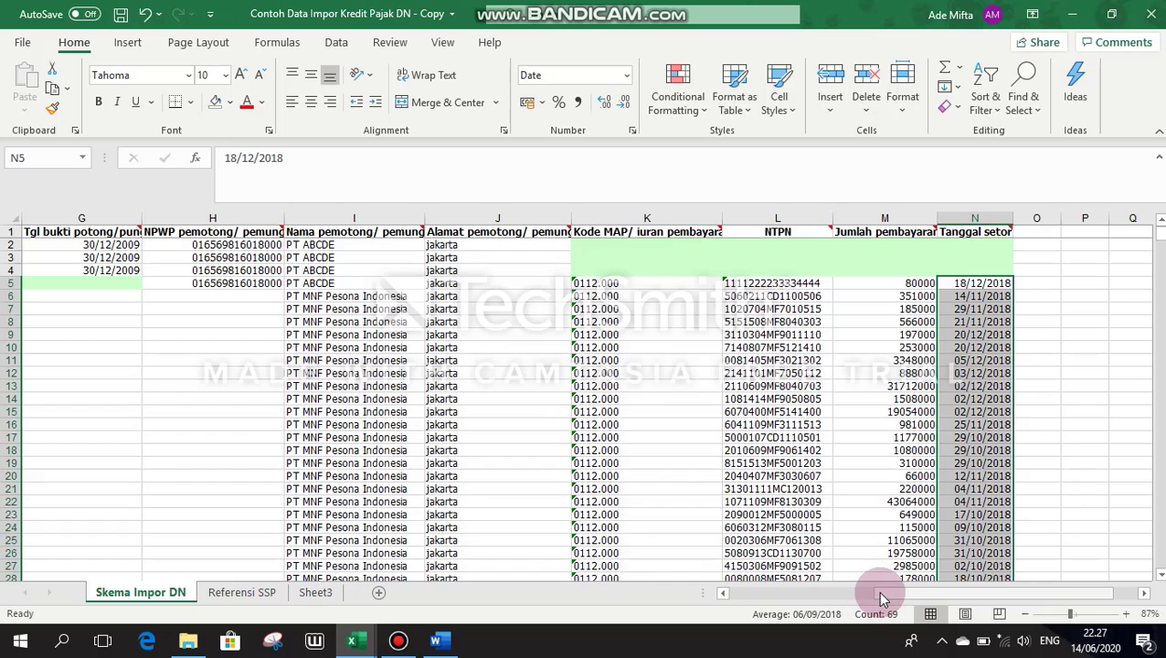
pyautogui.moveTo(883, 599); pyautogui.dragTo(640, 594)
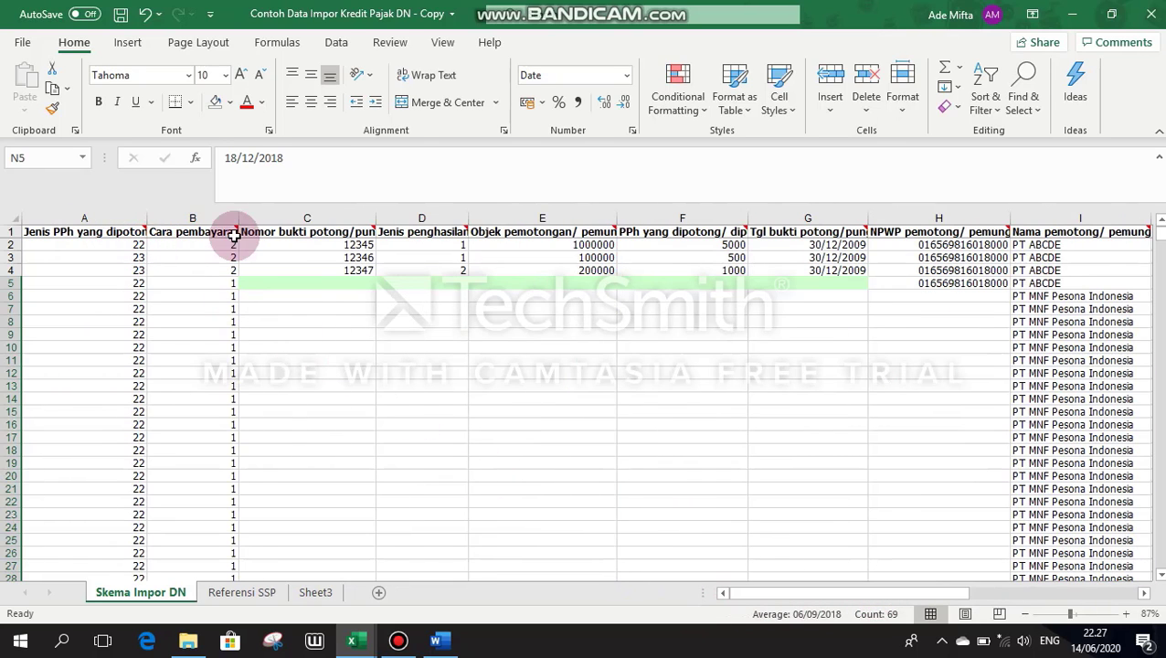
# Step: Check the PPh type code in A2 and A5 and the payment method in B5
pyautogui.moveTo(237, 234)
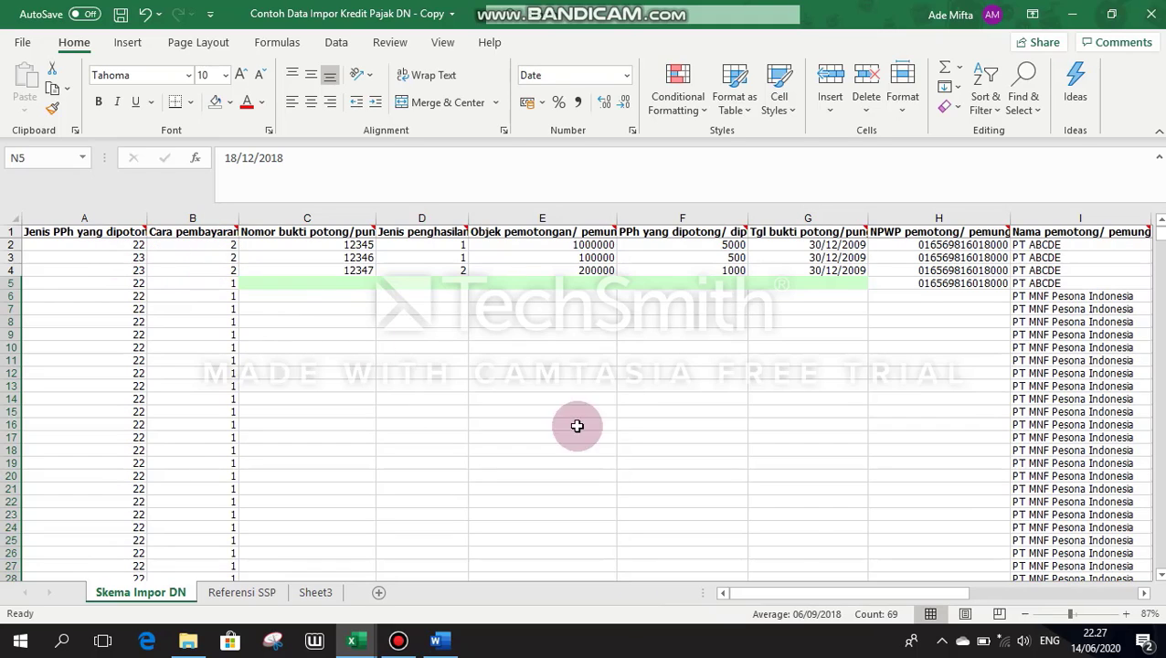
pyautogui.moveTo(802, 589)
pyautogui.mouseDown()
pyautogui.moveTo(871, 594)
pyautogui.moveTo(800, 594)
pyautogui.mouseUp()
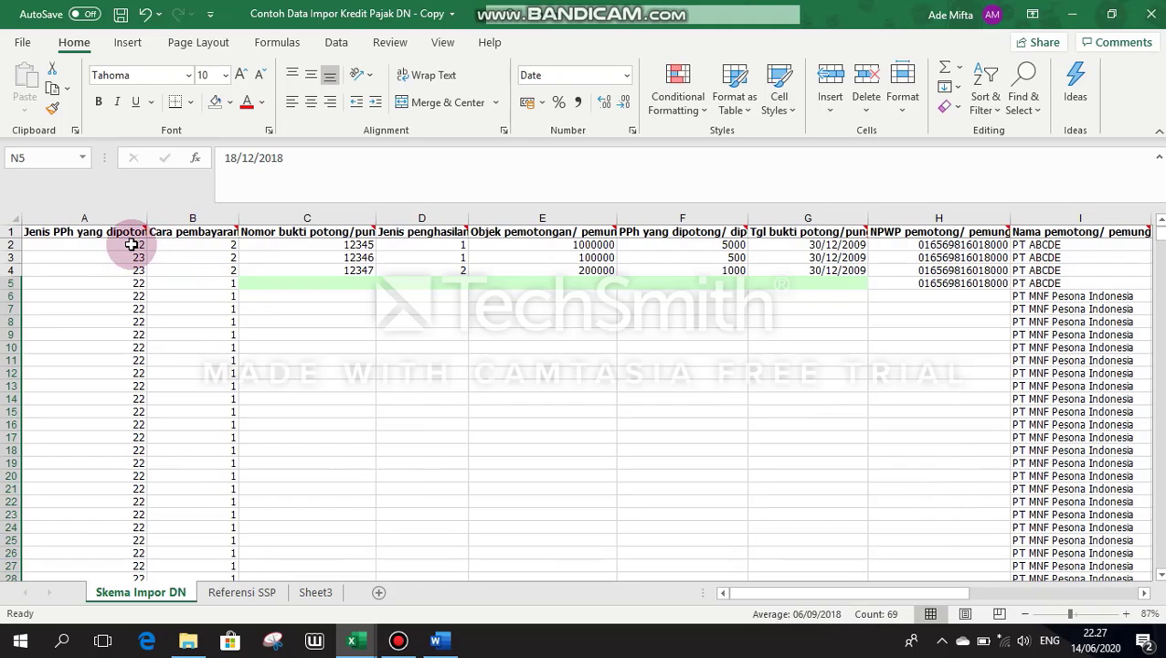
pyautogui.click(132, 245)
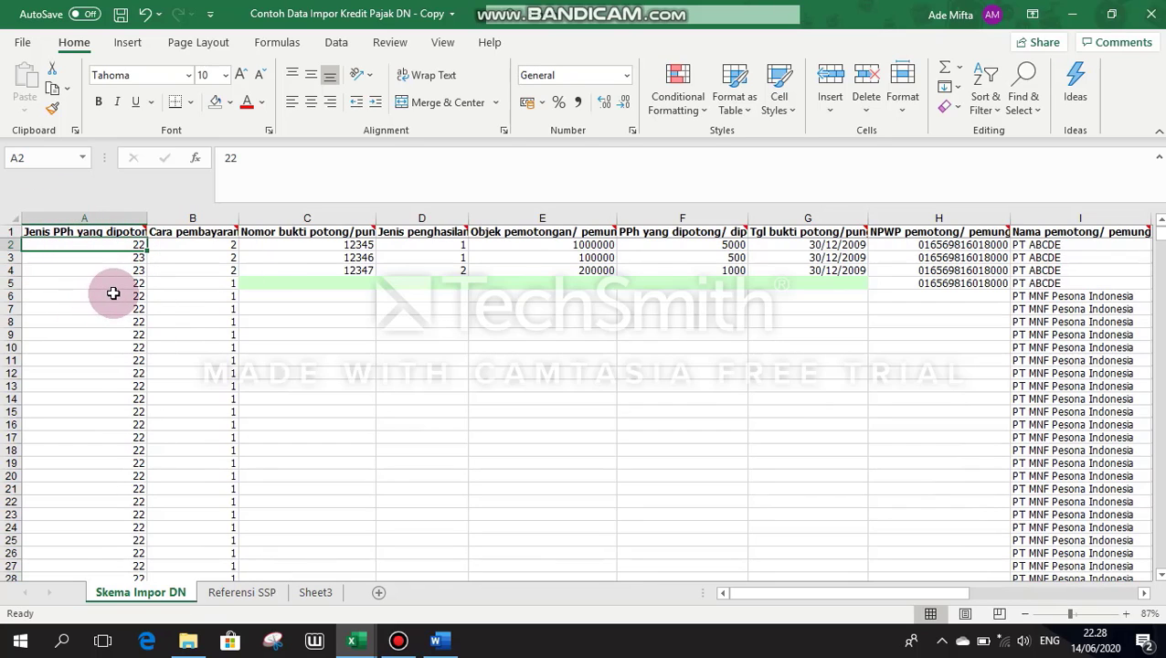
pyautogui.click(64, 283)
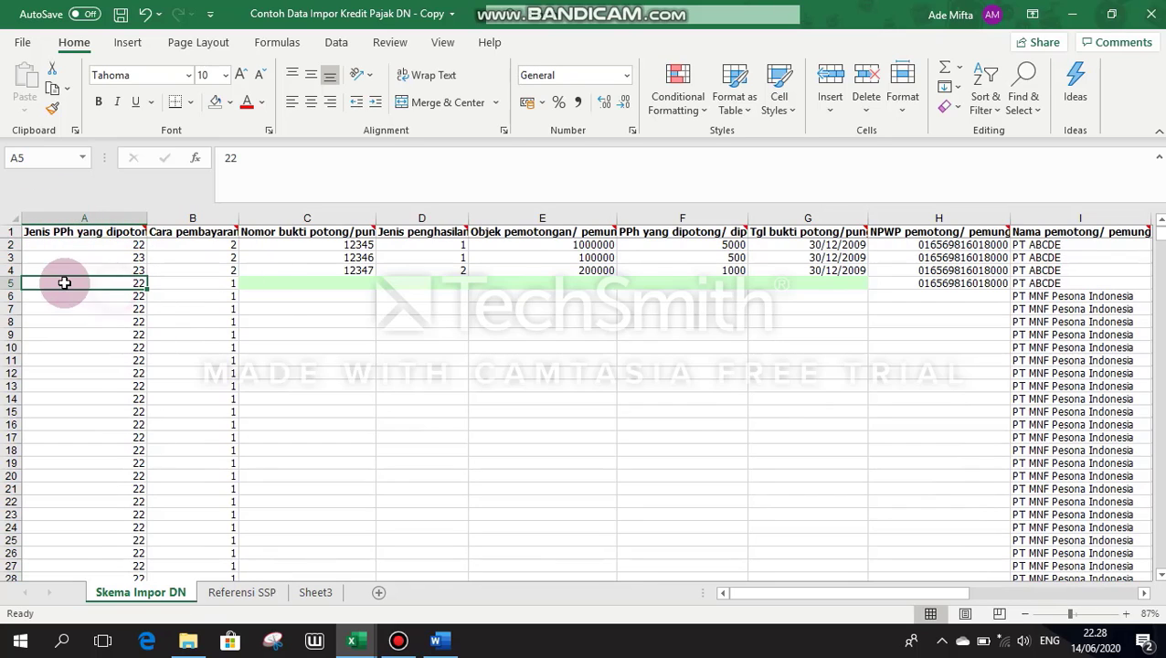
pyautogui.click(192, 282)
pyautogui.scroll(-11, 196, 291)
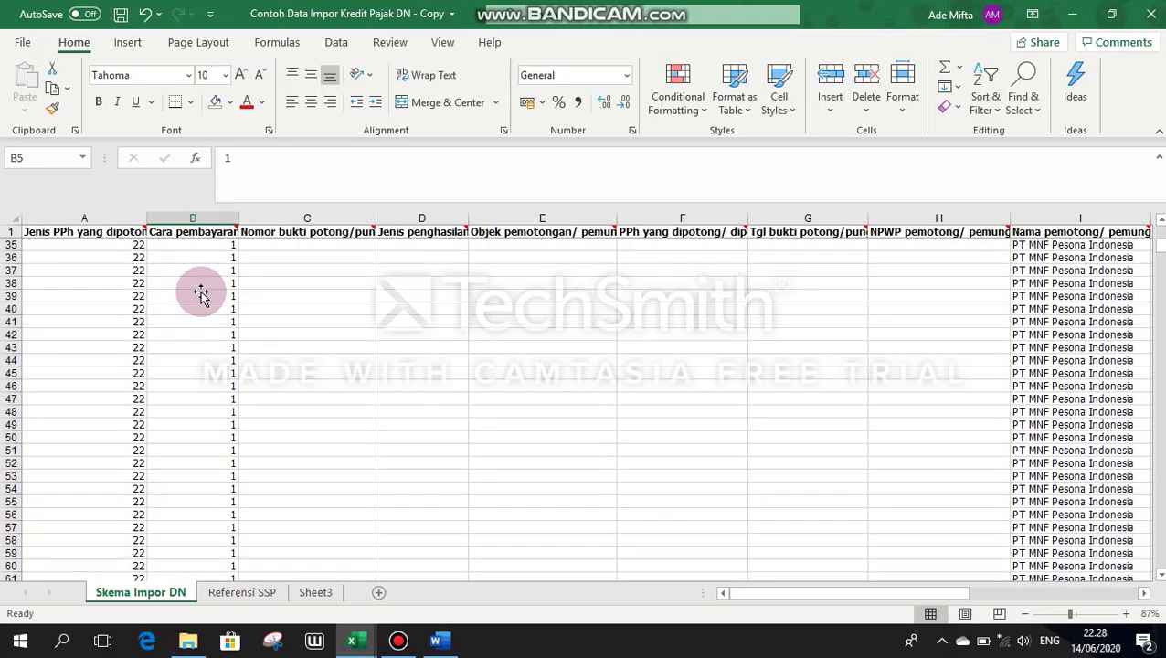
pyautogui.scroll(8, 199, 293)
pyautogui.scroll(3, 201, 292)
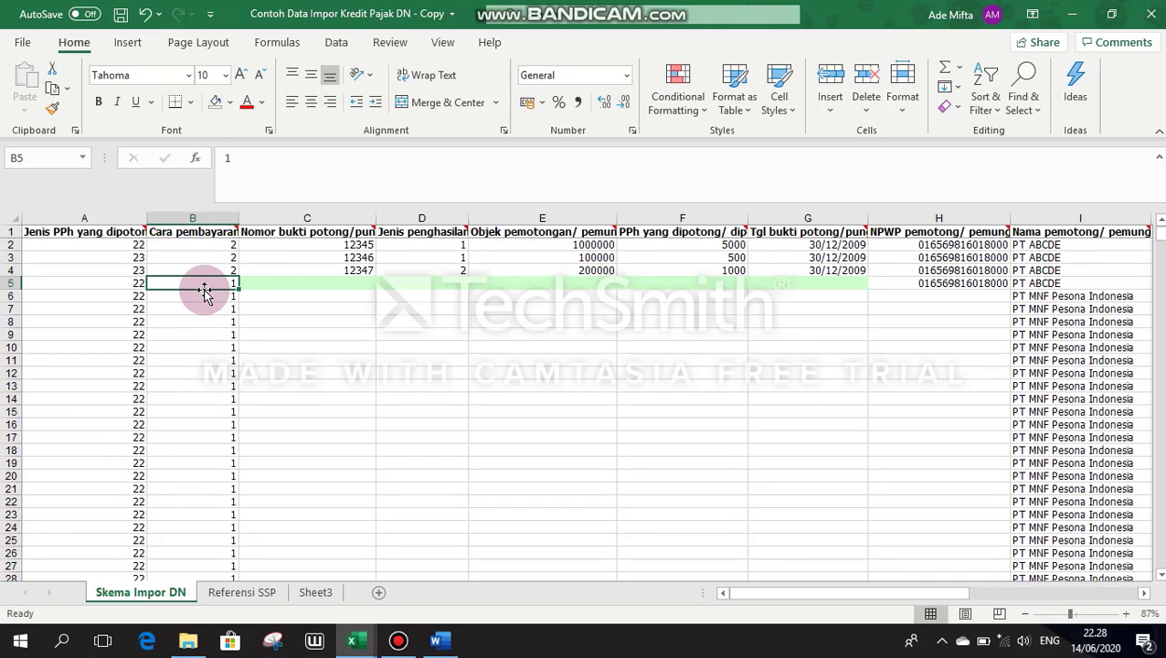
# Step: Switch to the Daftar Kredit Pajak Dalam Negeri workbook's PPh 22 sheet
pyautogui.moveTo(369, 647)
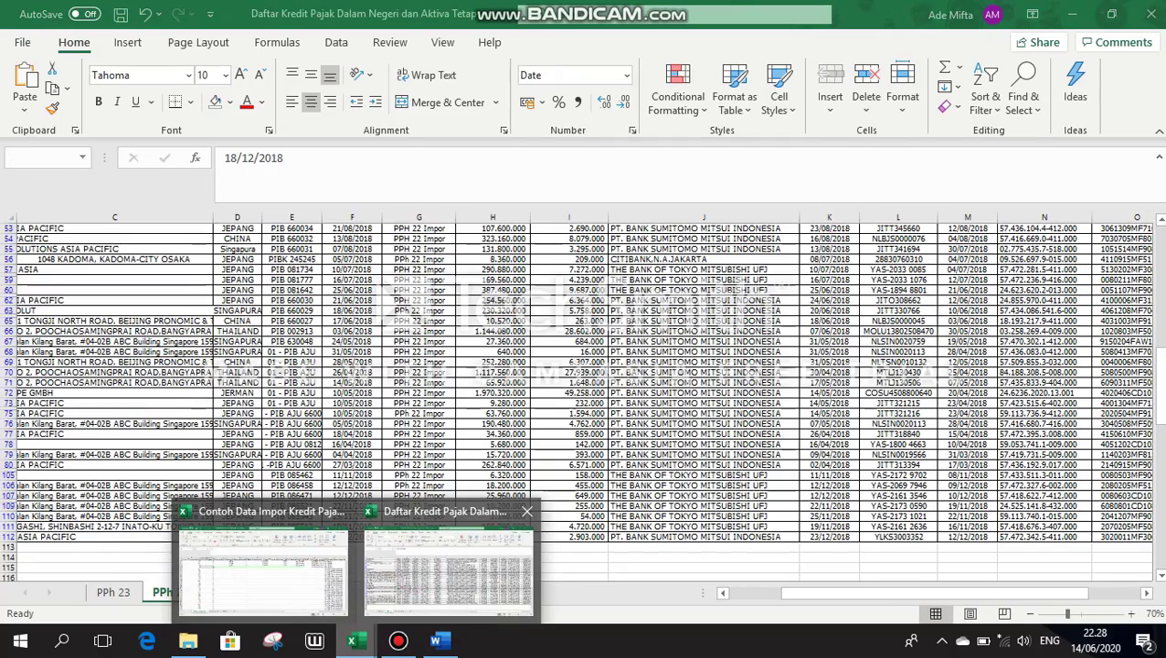
pyautogui.click(409, 574)
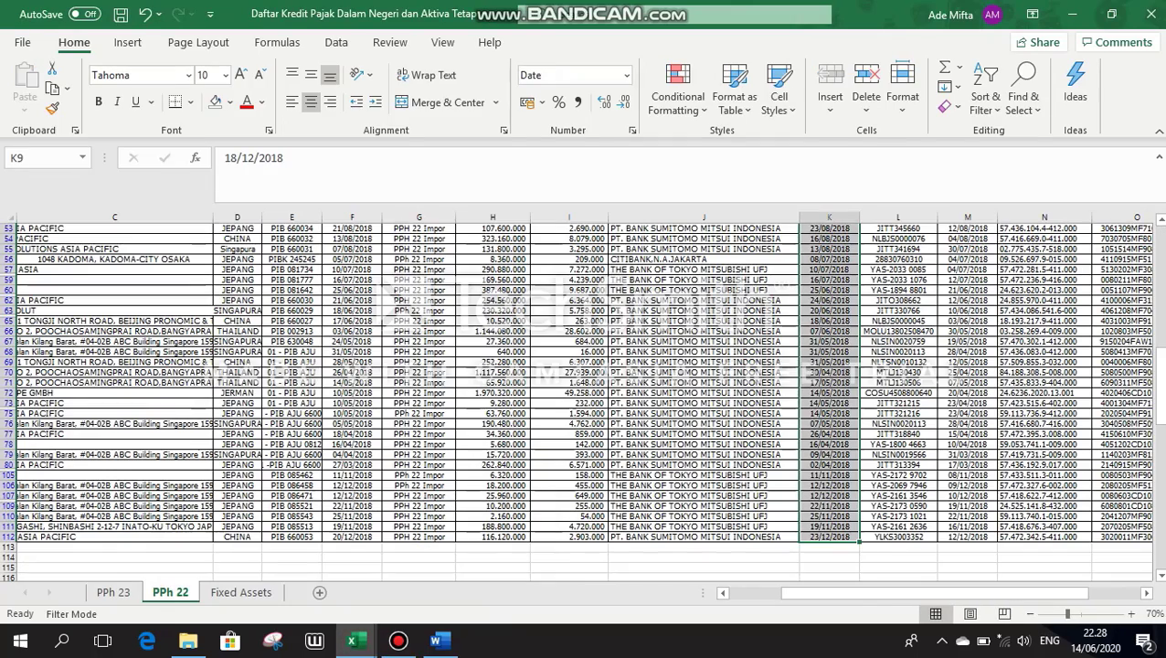
pyautogui.scroll(15, 1148, 265)
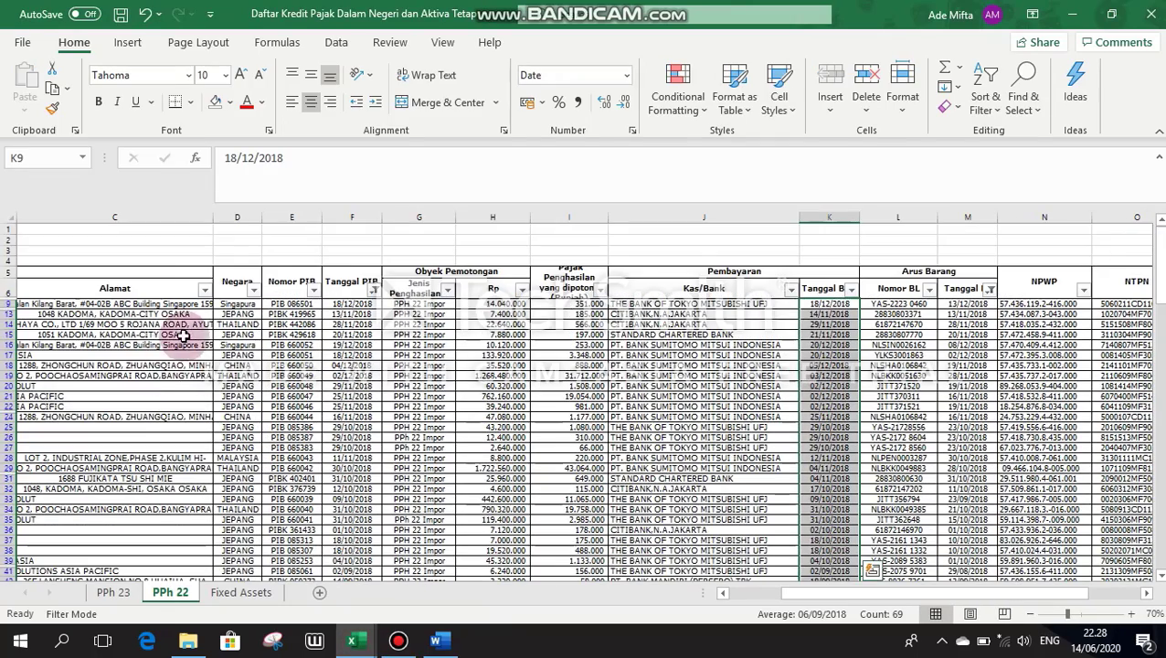
pyautogui.moveTo(788, 594); pyautogui.dragTo(728, 597)
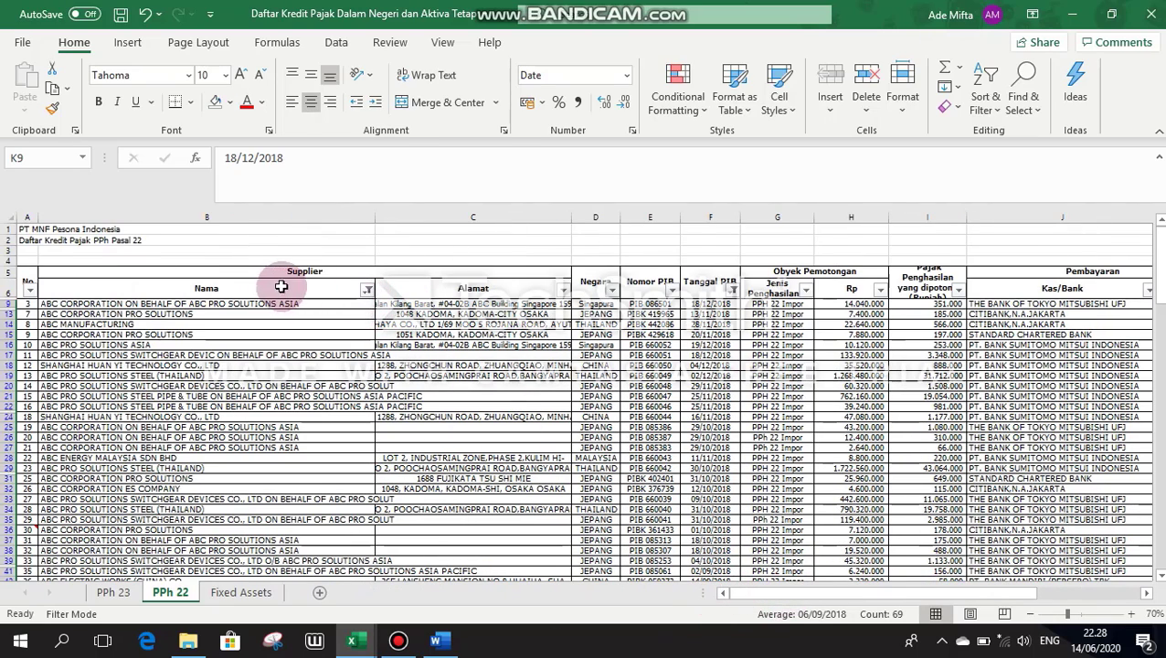
# Step: Adjust the Nama filter, including SANYO ELECTRIC CO., LTD, leaving 69 of 106 records
pyautogui.click(367, 289)
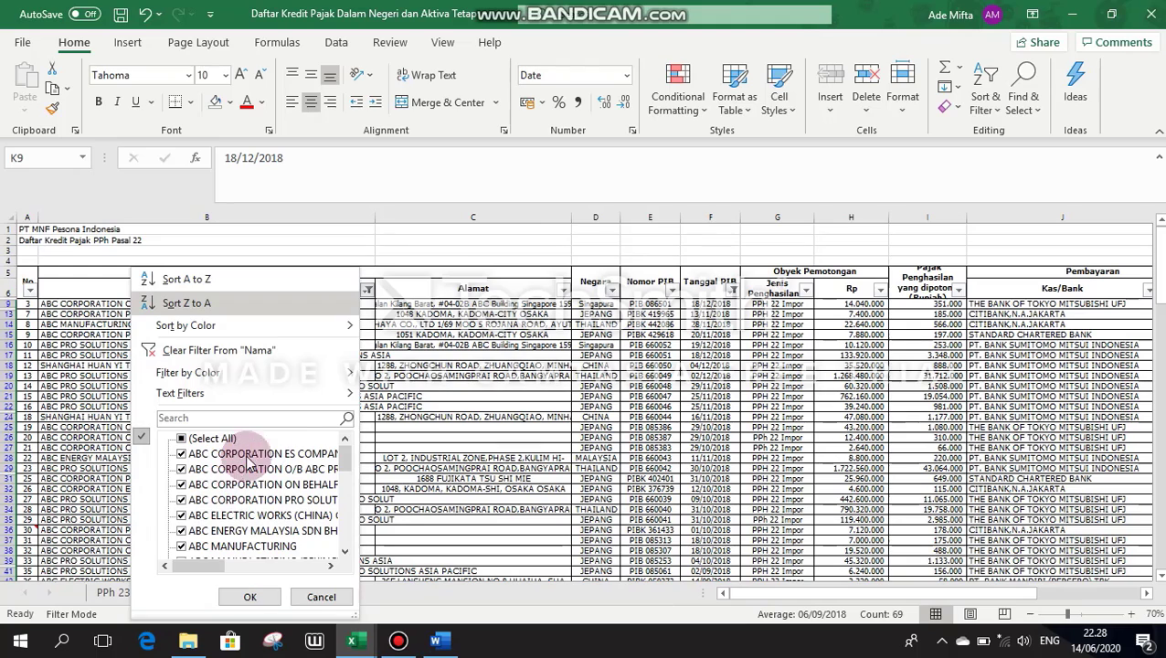
pyautogui.moveTo(343, 462); pyautogui.dragTo(343, 546)
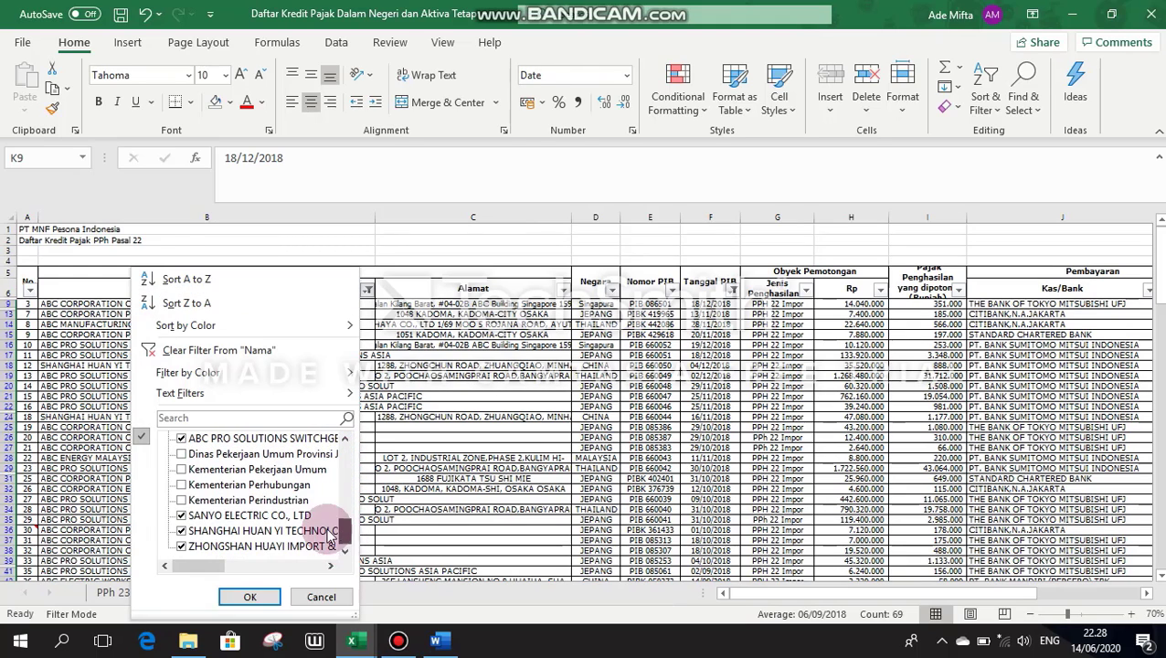
pyautogui.click(180, 454)
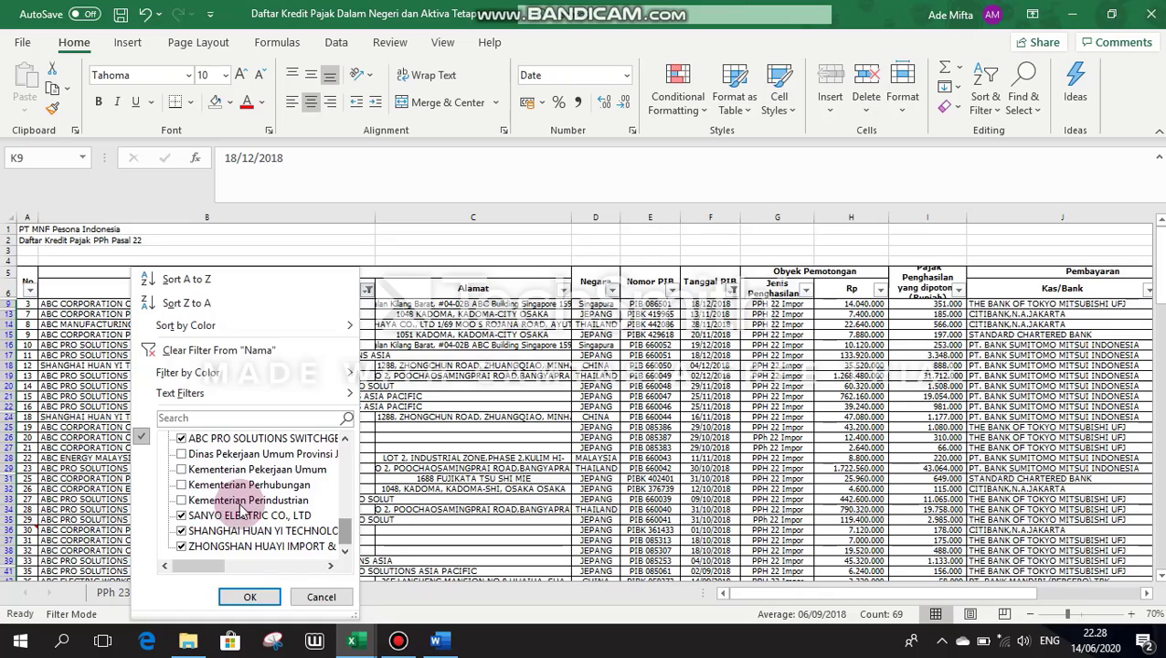
pyautogui.click(181, 515)
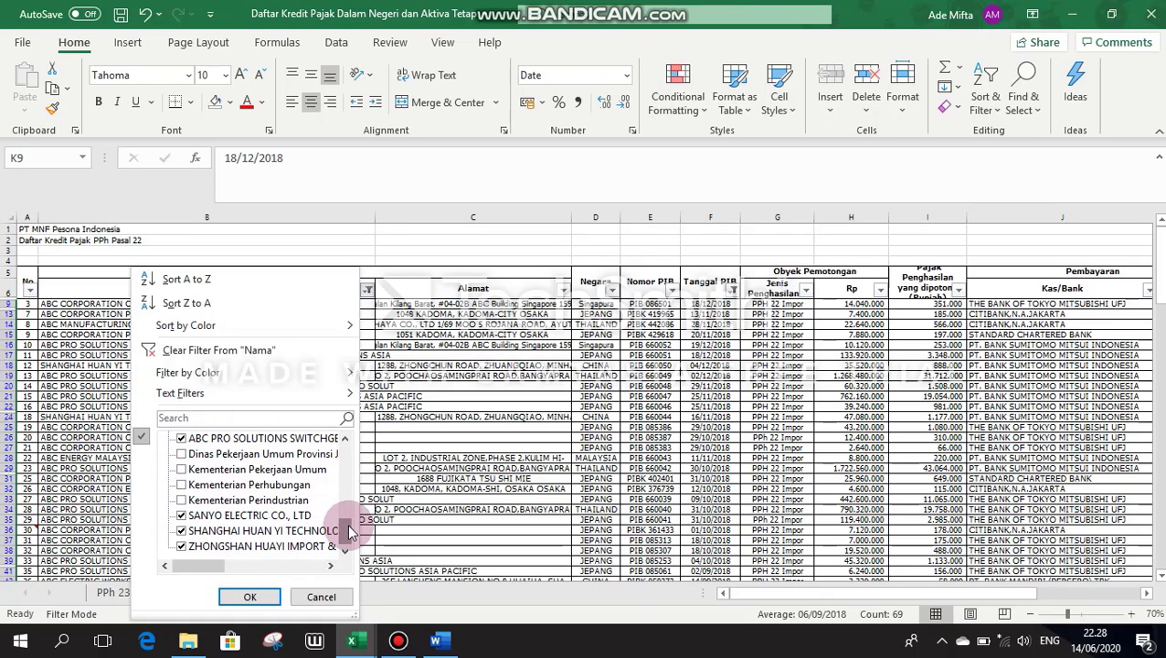
pyautogui.click(251, 597)
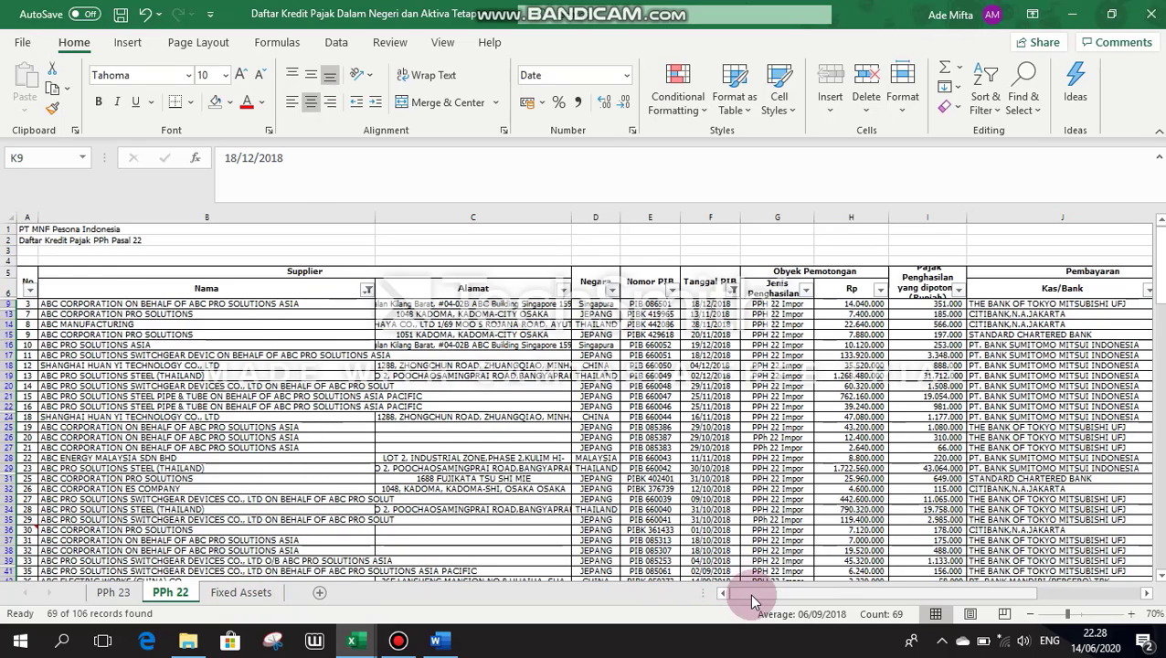
pyautogui.moveTo(788, 591); pyautogui.dragTo(814, 591)
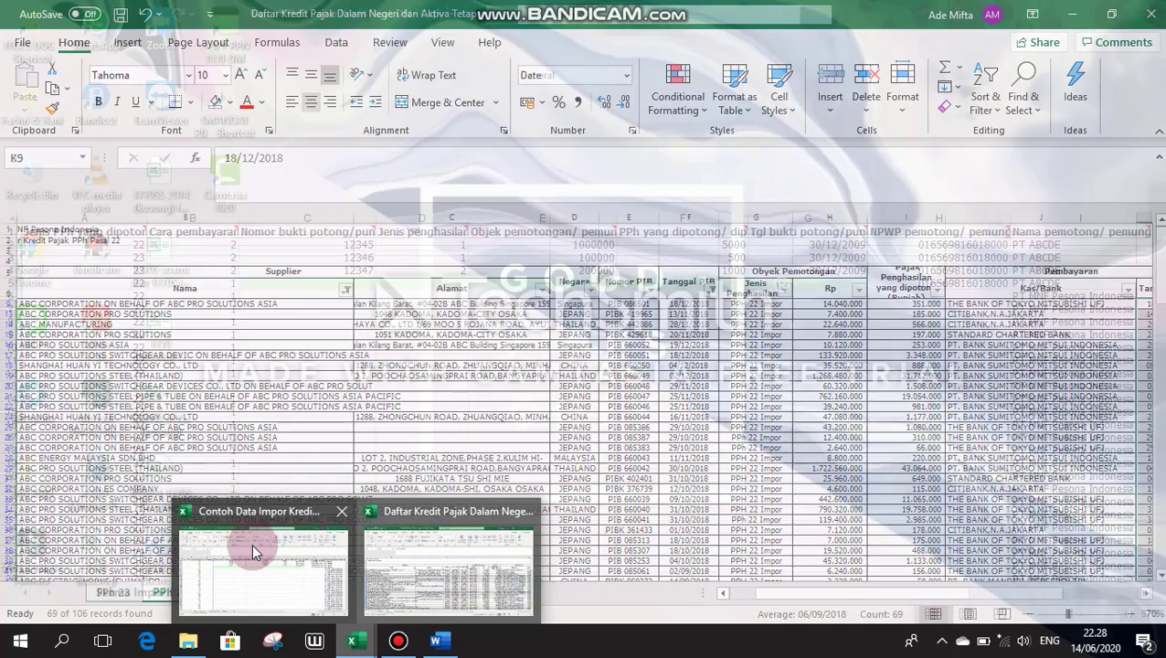
pyautogui.click(253, 554)
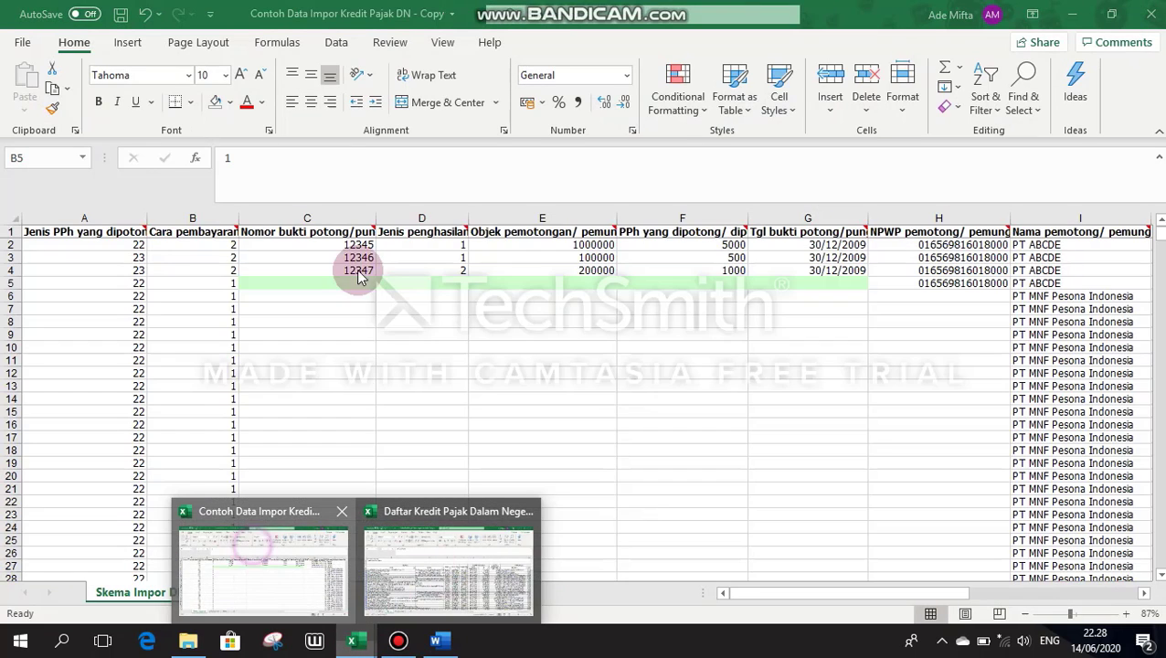
pyautogui.click(183, 296)
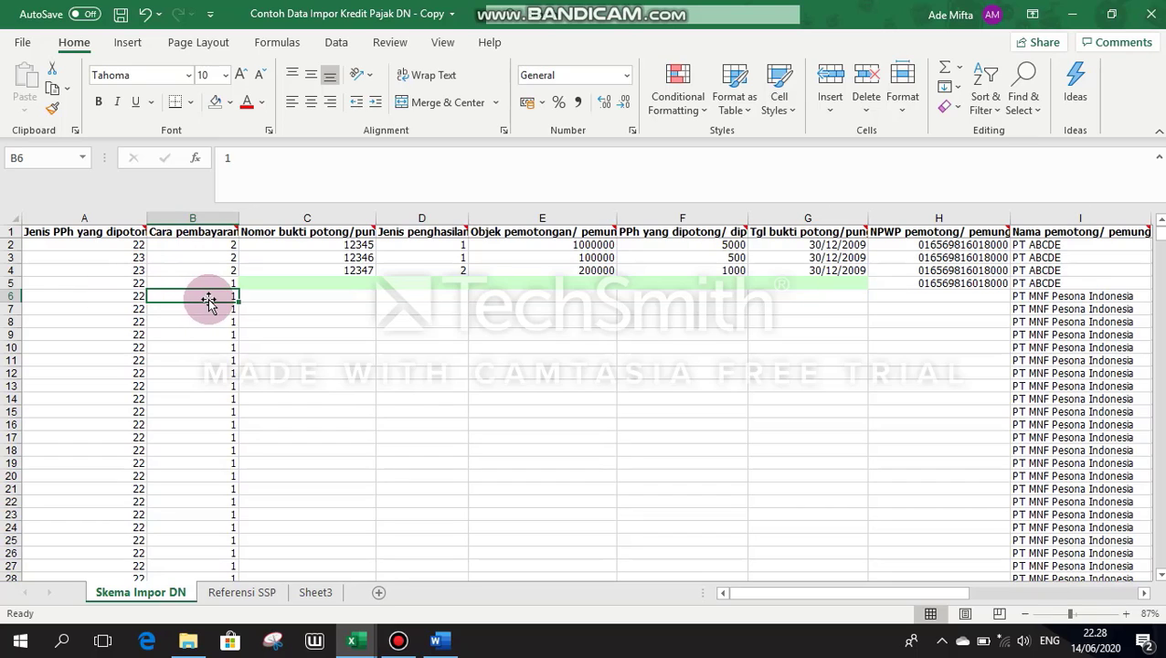
pyautogui.moveTo(235, 228)
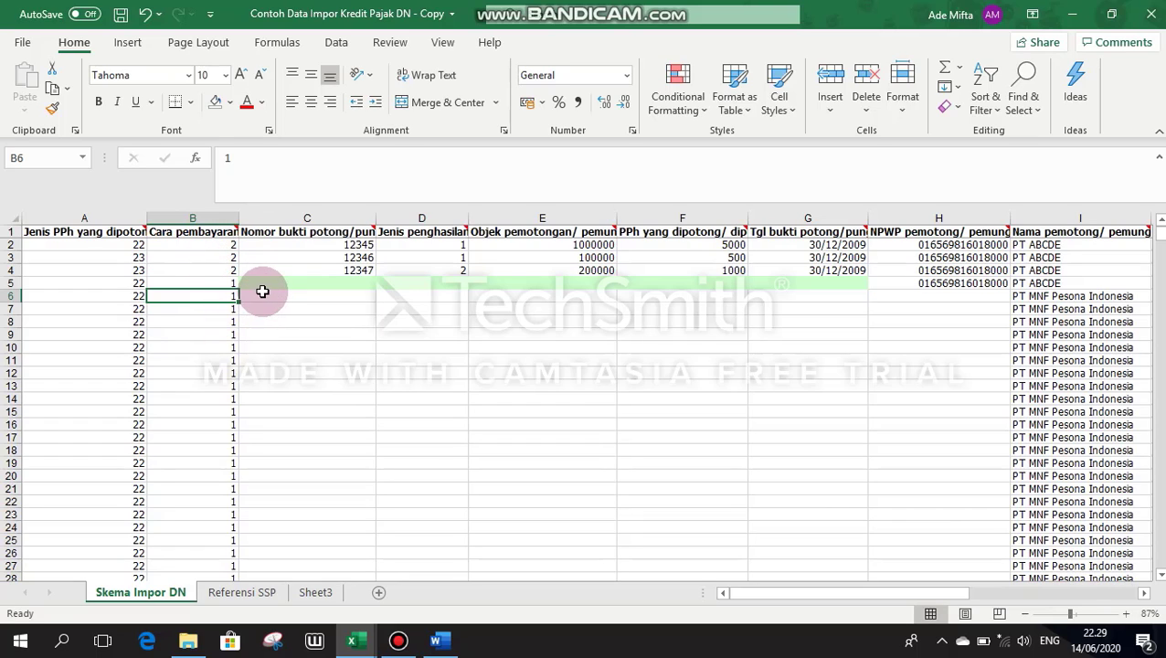
pyautogui.click(262, 291)
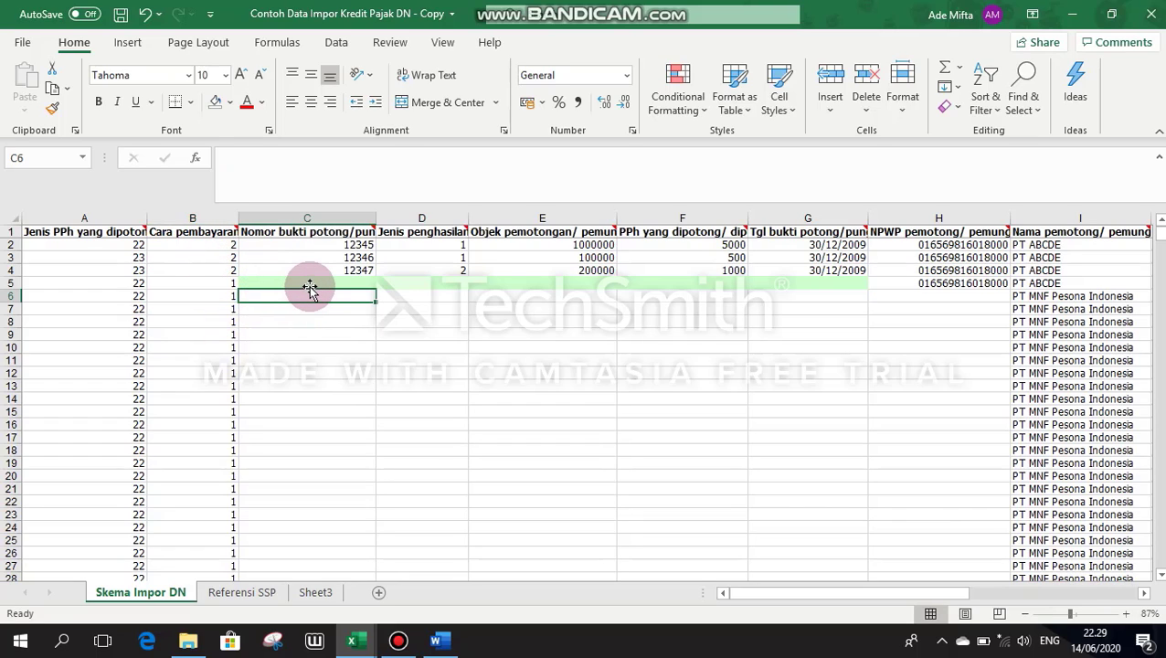
pyautogui.press('Right')
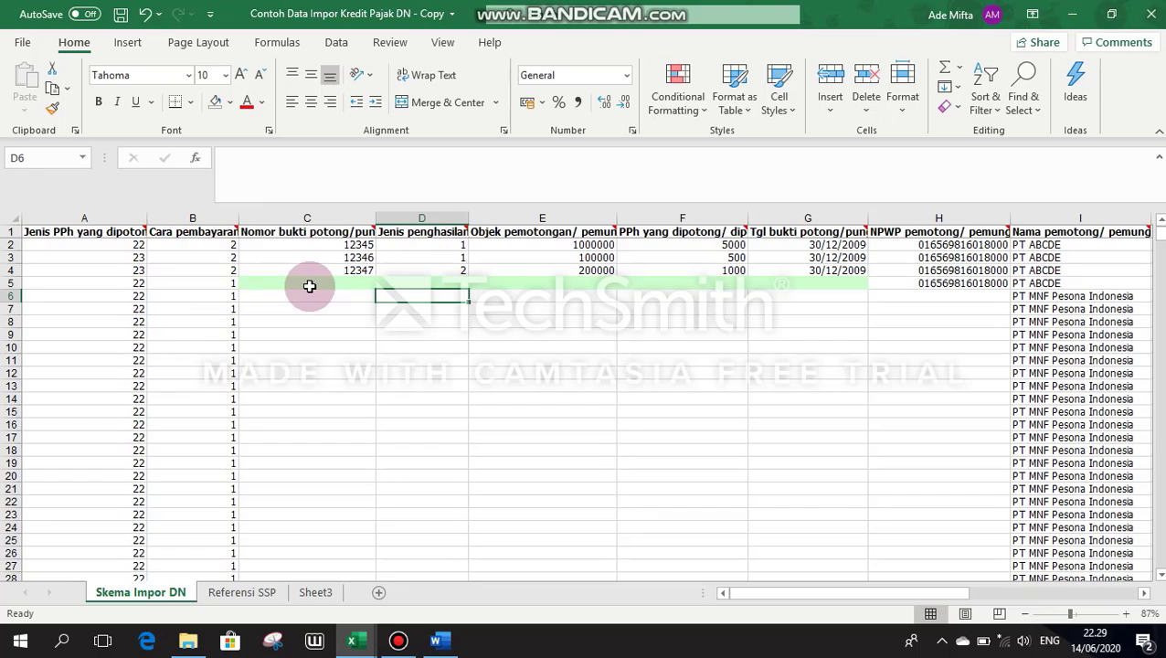
pyautogui.press('Right')
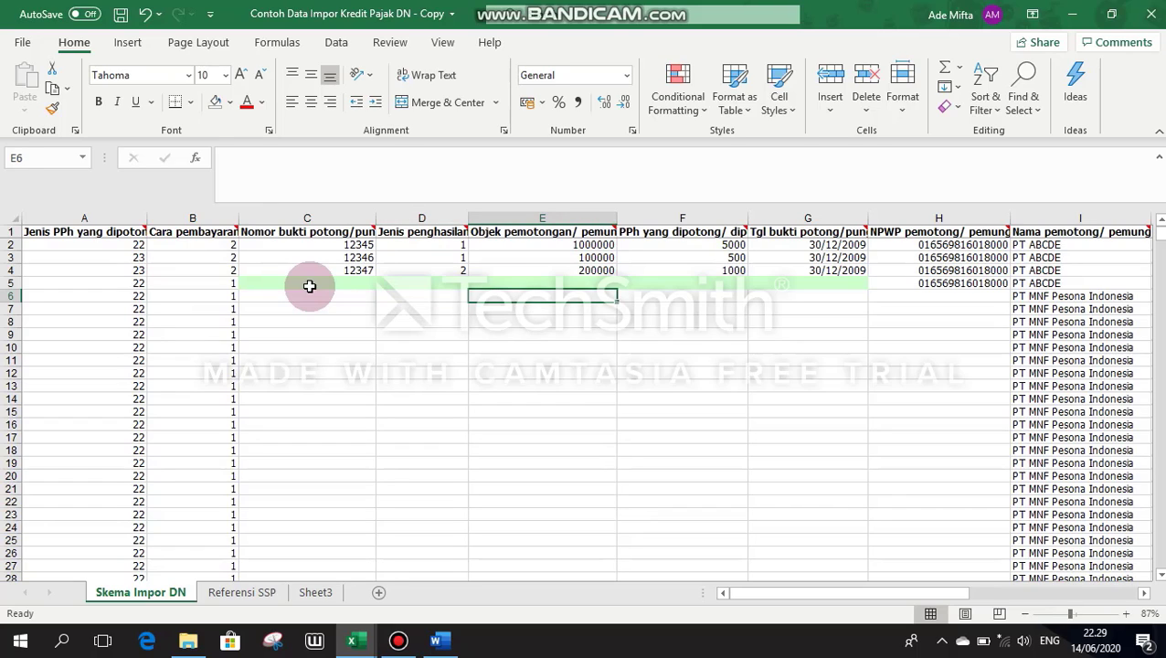
pyautogui.press('Right')
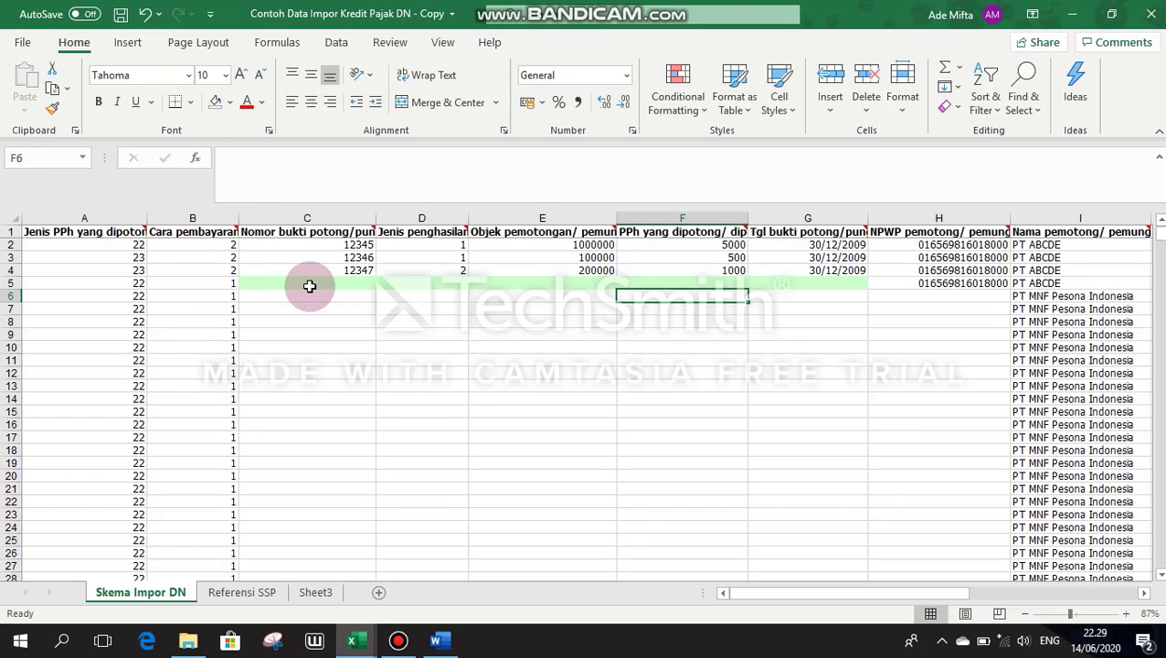
pyautogui.press('Right')
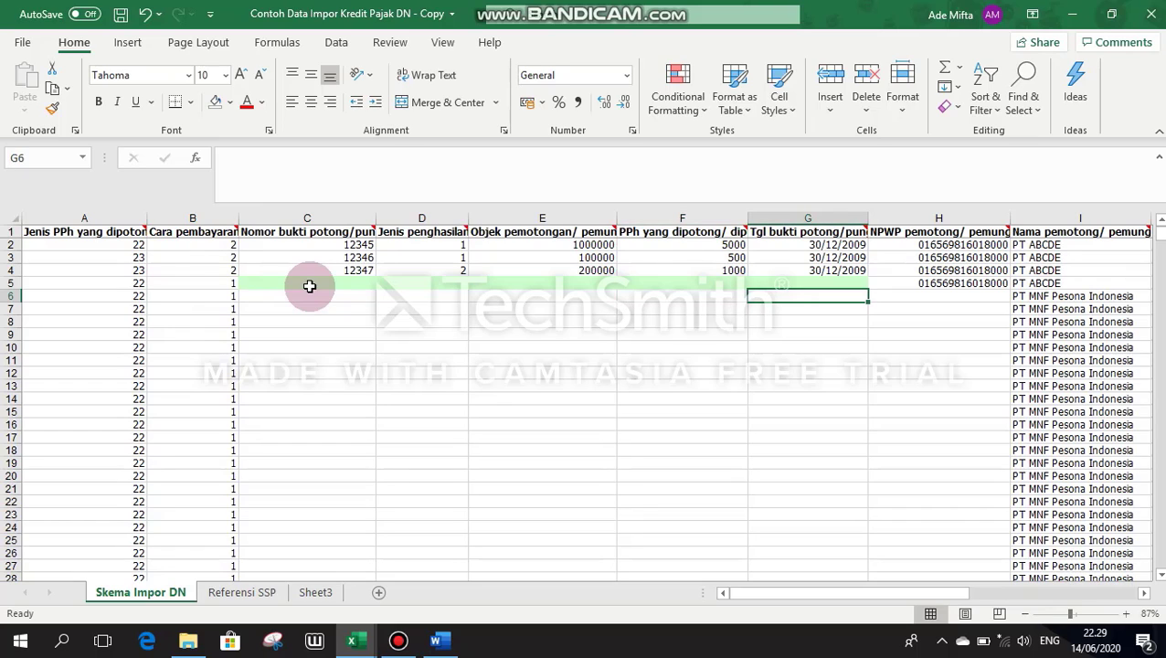
pyautogui.click(919, 298)
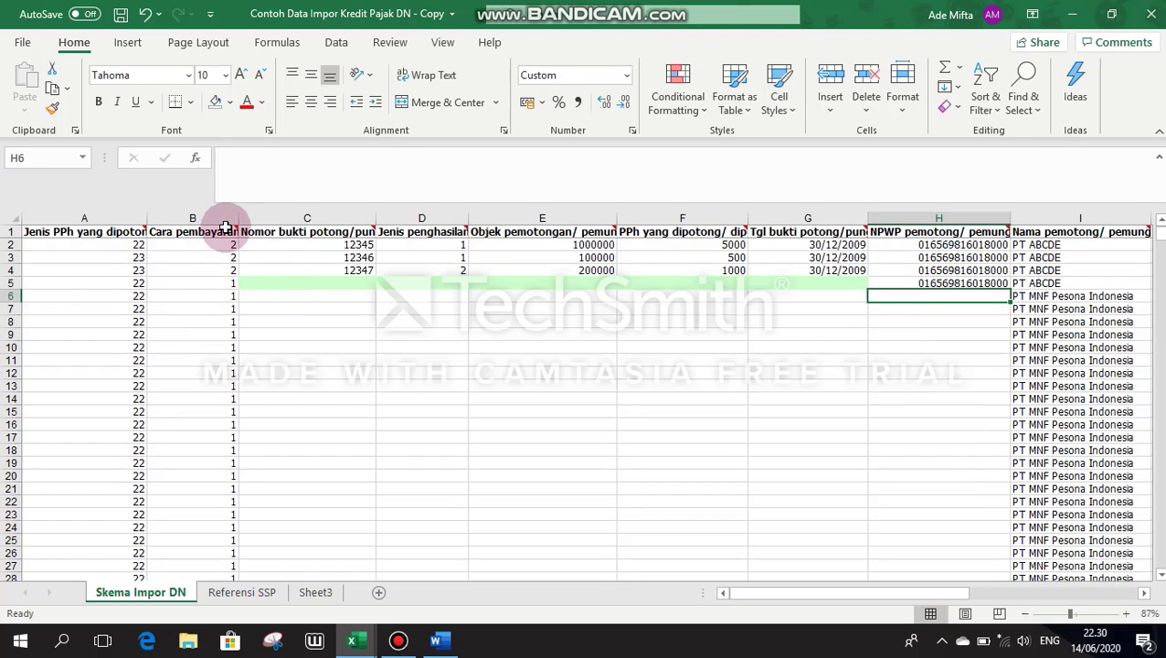
pyautogui.moveTo(234, 228)
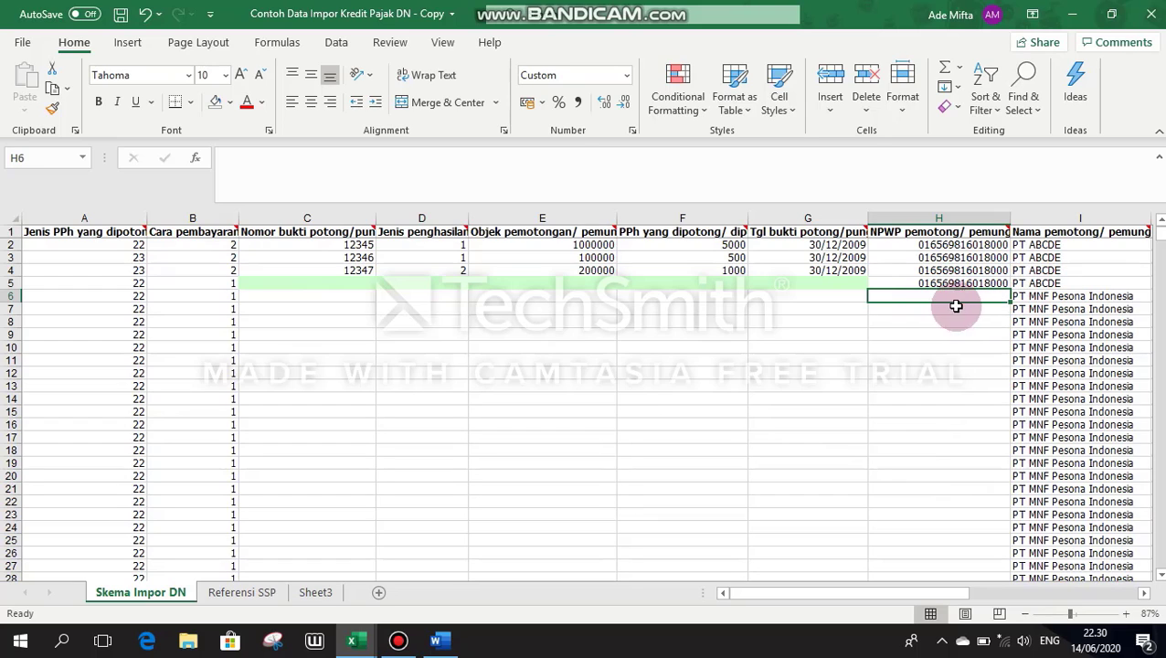
# Step: Select the NPWP in Word and place a restored Excel window on the right half, showing column H
pyautogui.click(441, 641)
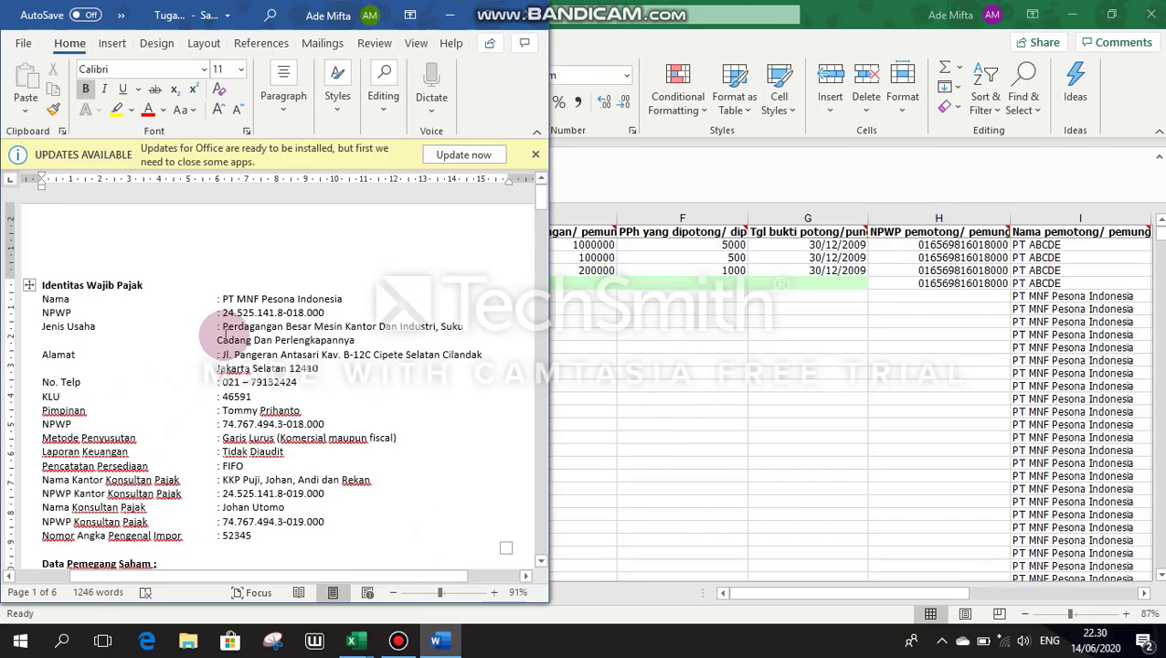
pyautogui.doubleClick(221, 312)
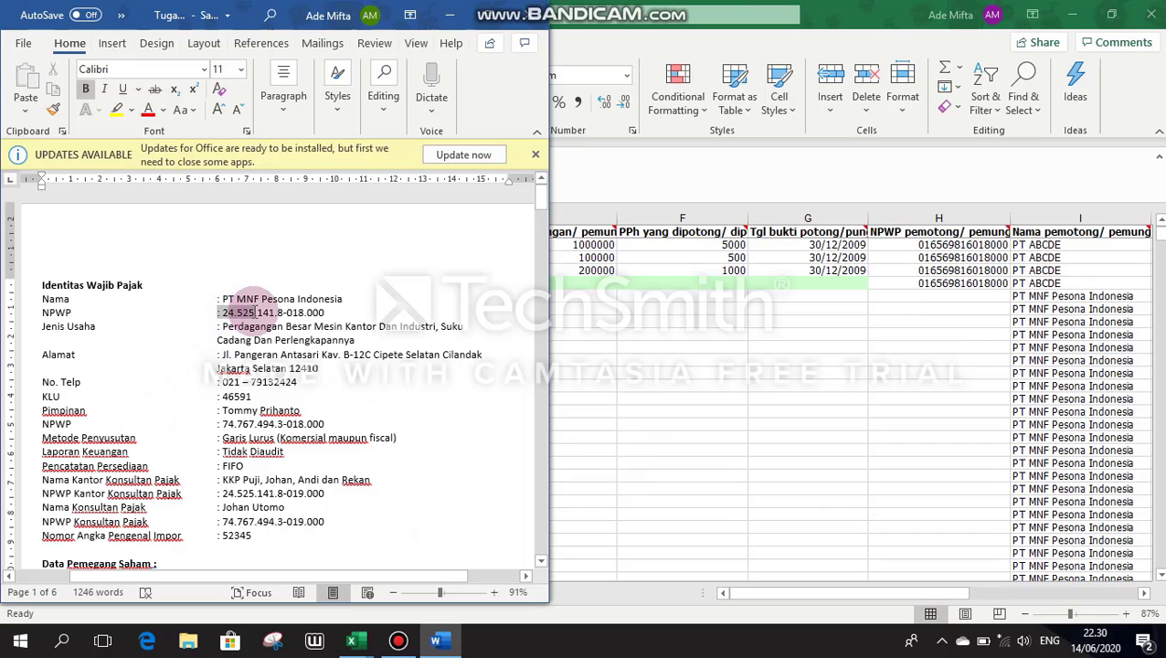
pyautogui.click(949, 293)
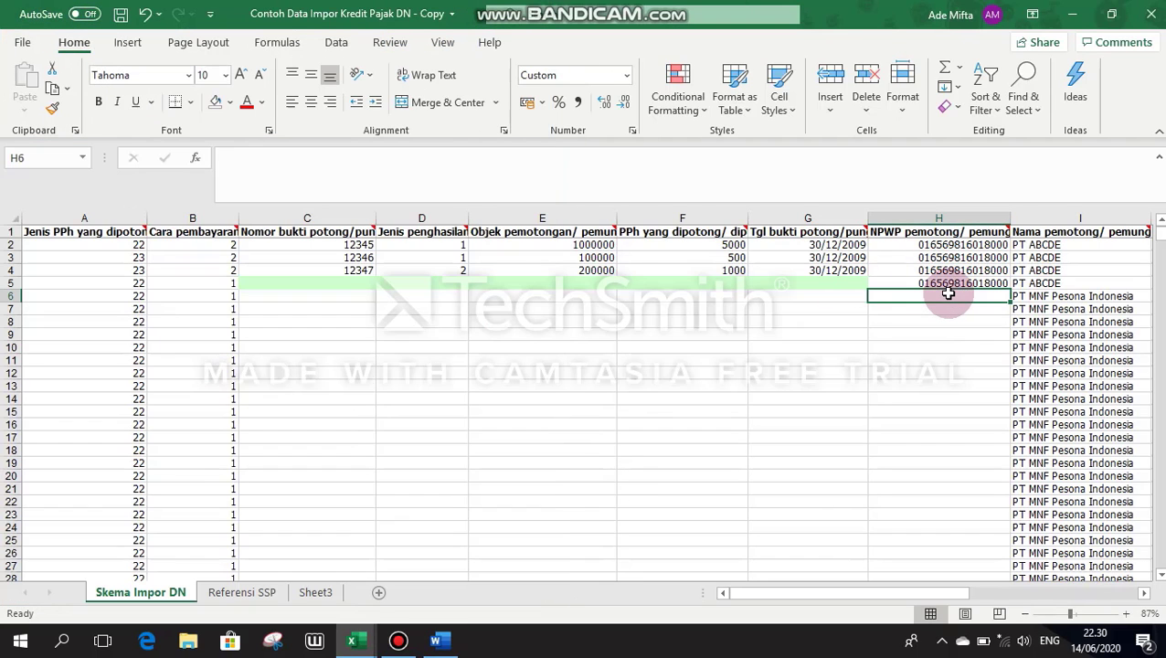
pyautogui.click(1113, 14)
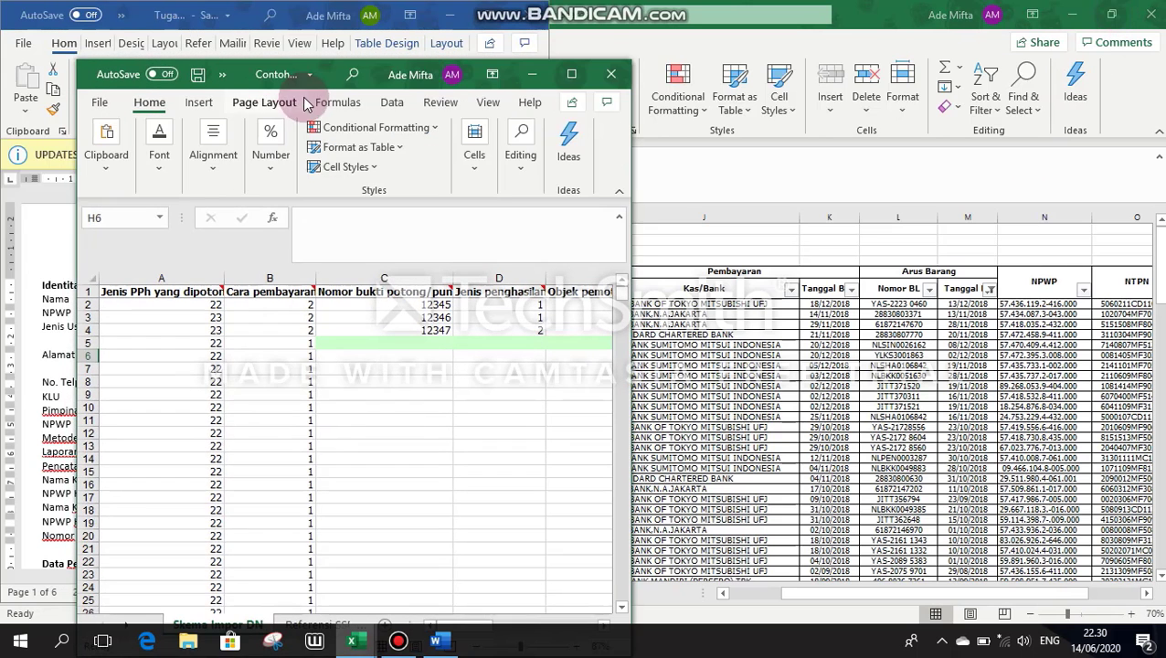
pyautogui.moveTo(645, 39); pyautogui.dragTo(865, 16)
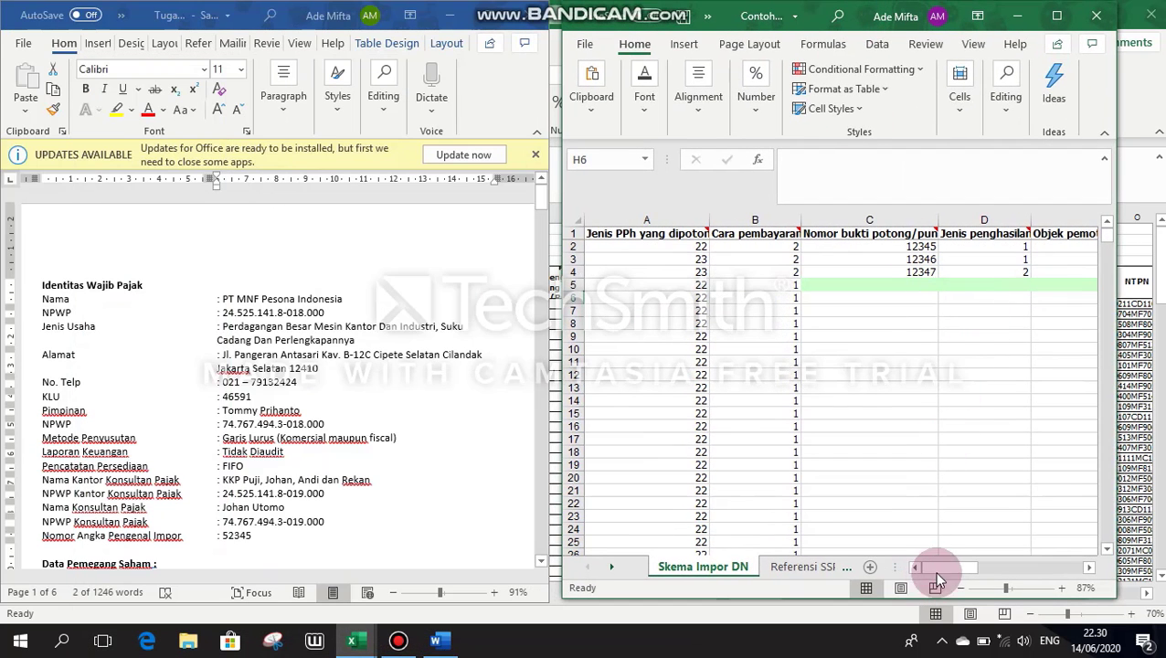
pyautogui.moveTo(976, 568); pyautogui.dragTo(985, 559)
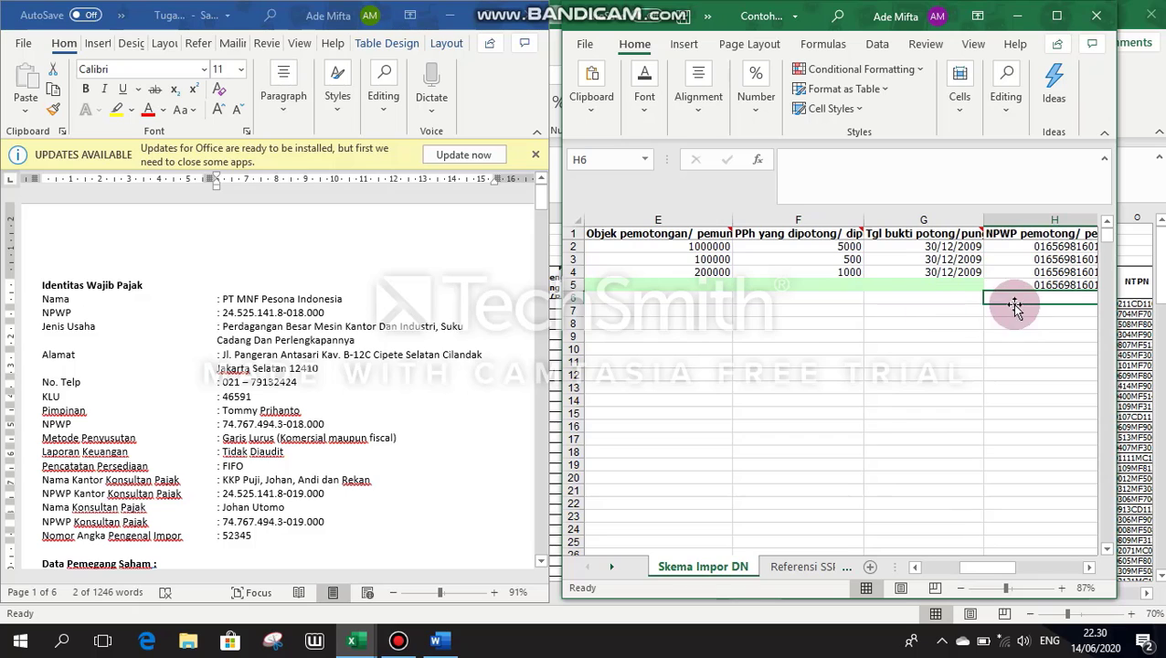
# Step: Enter the company's NPWP as plain digits in H6 and fill it down to row 74
pyautogui.click(797, 170)
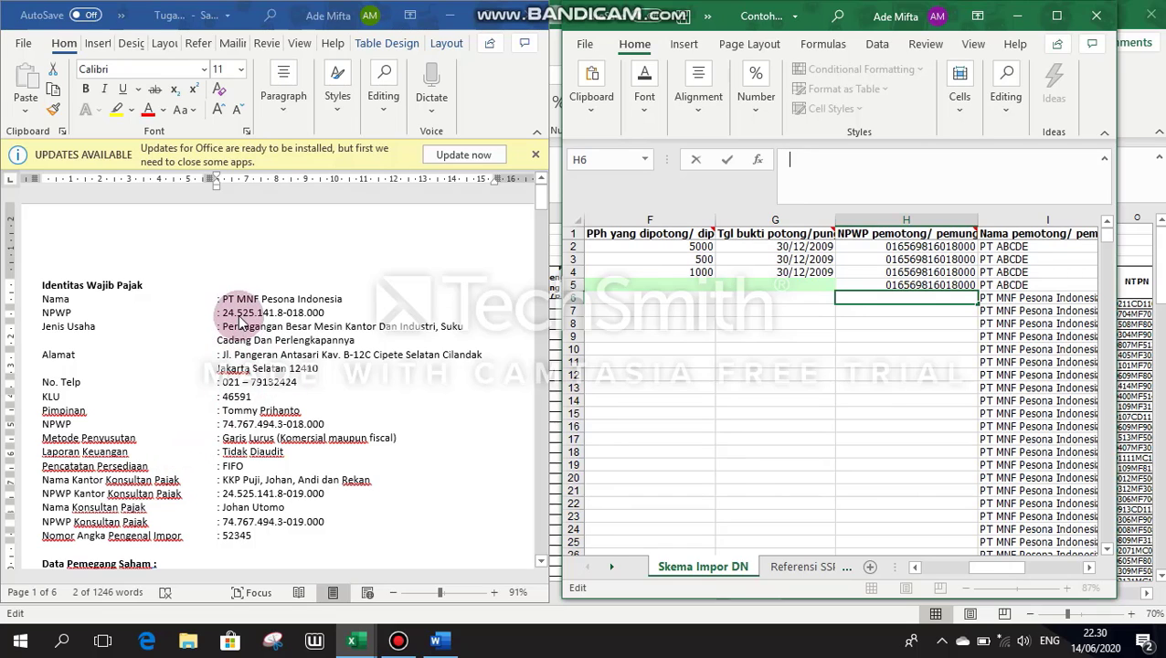
pyautogui.tripleClick(286, 320)
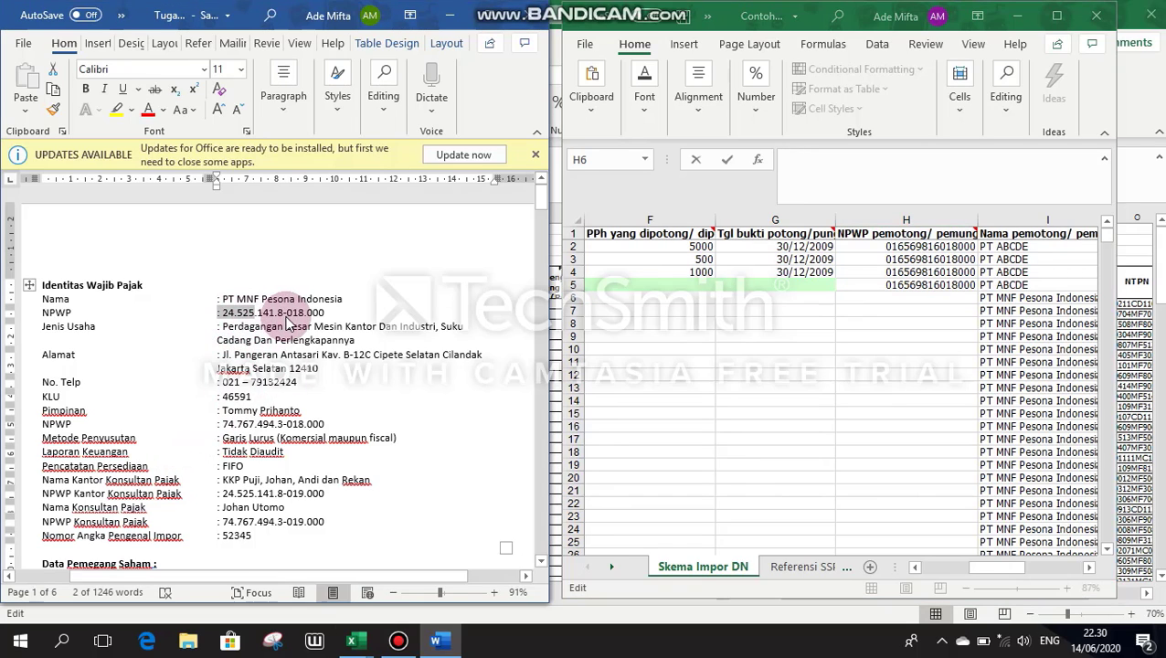
pyautogui.click(286, 313)
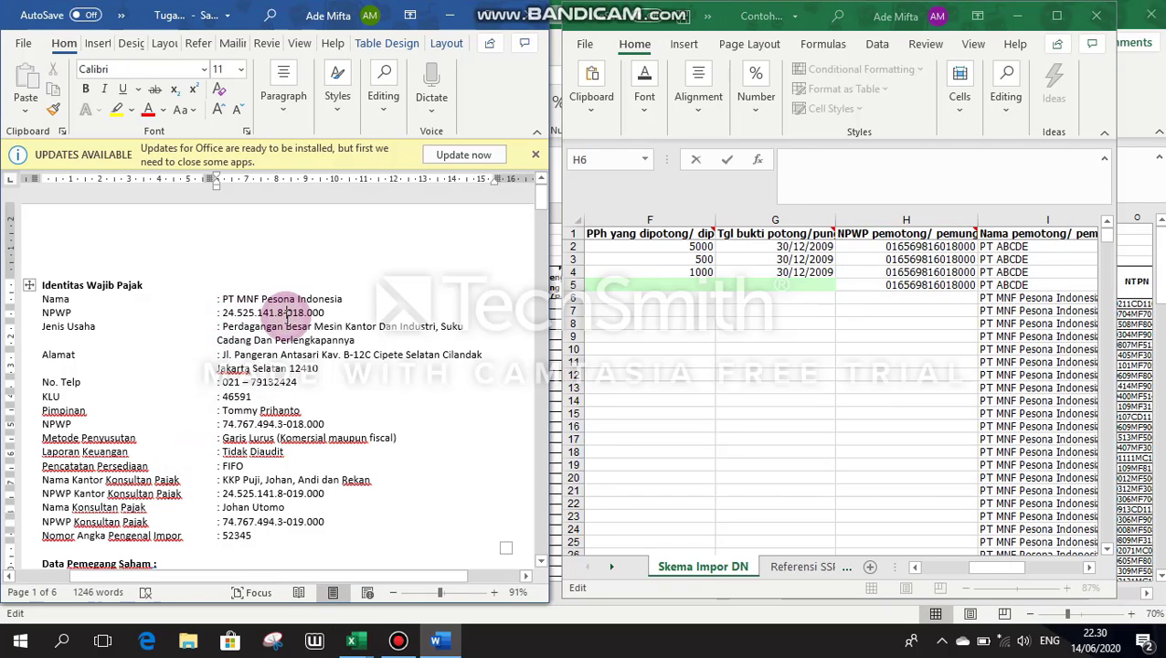
pyautogui.click(896, 295)
pyautogui.click(811, 177)
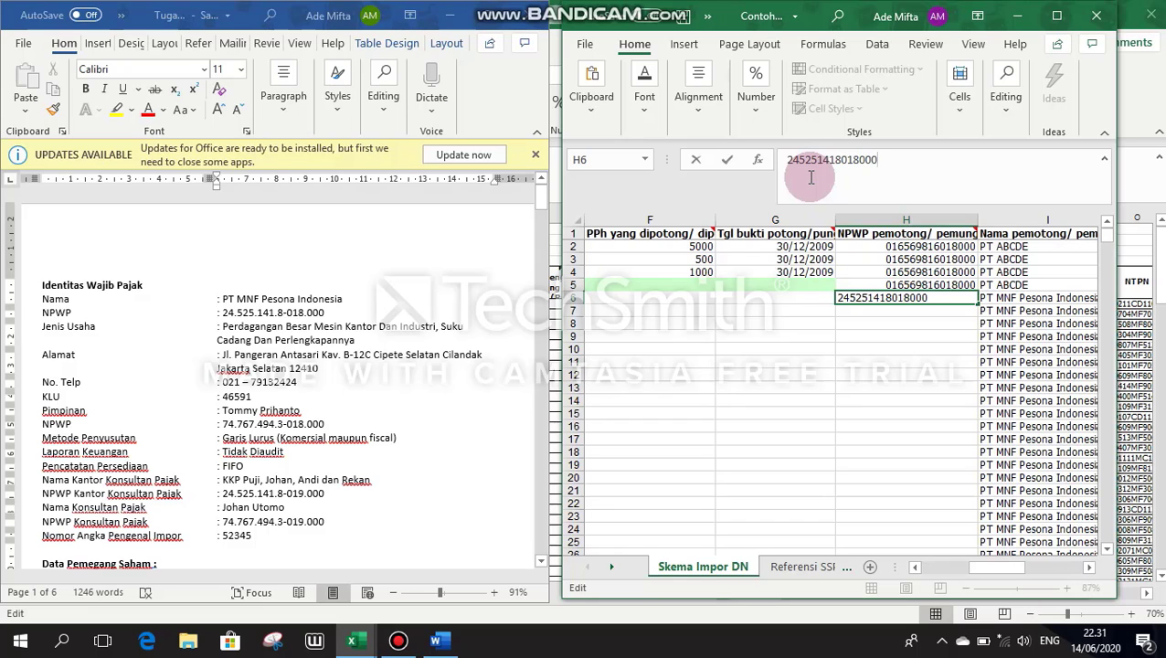
pyautogui.click(854, 375)
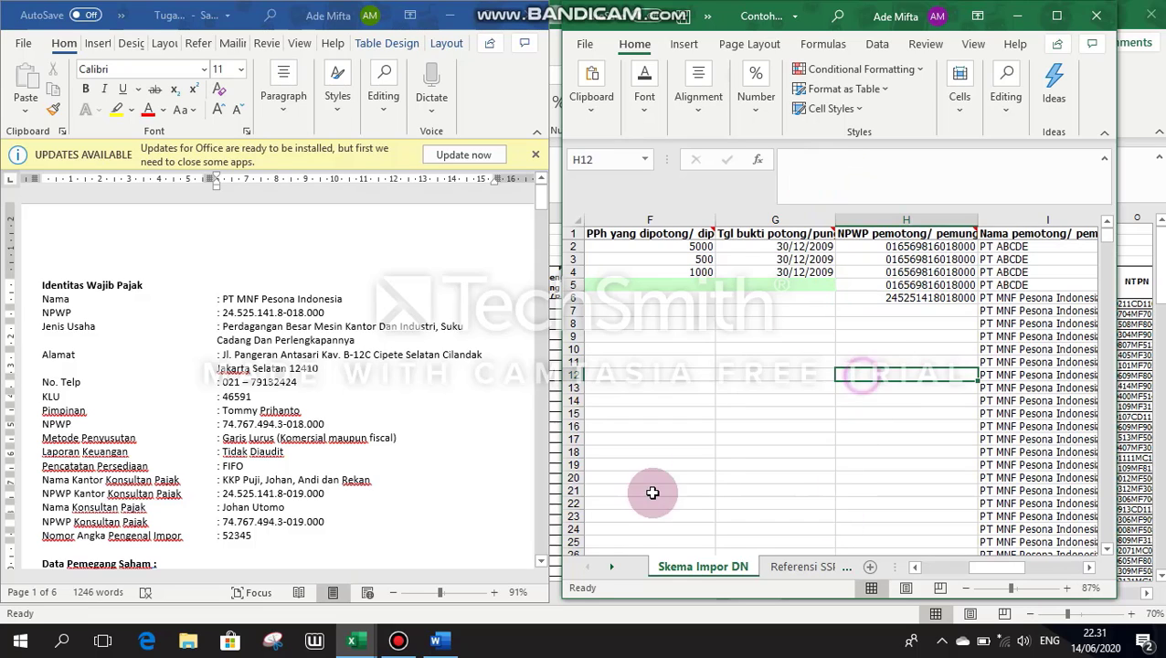
pyautogui.click(966, 302)
pyautogui.moveTo(976, 305); pyautogui.dragTo(930, 485)
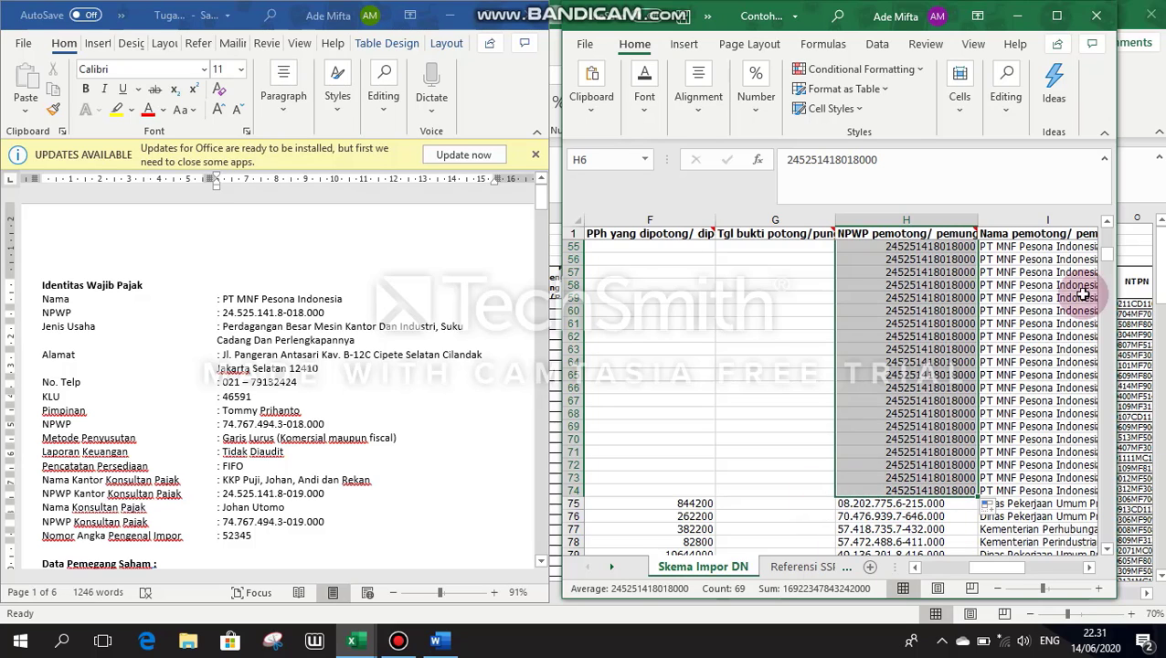
pyautogui.moveTo(1109, 239); pyautogui.dragTo(1109, 225)
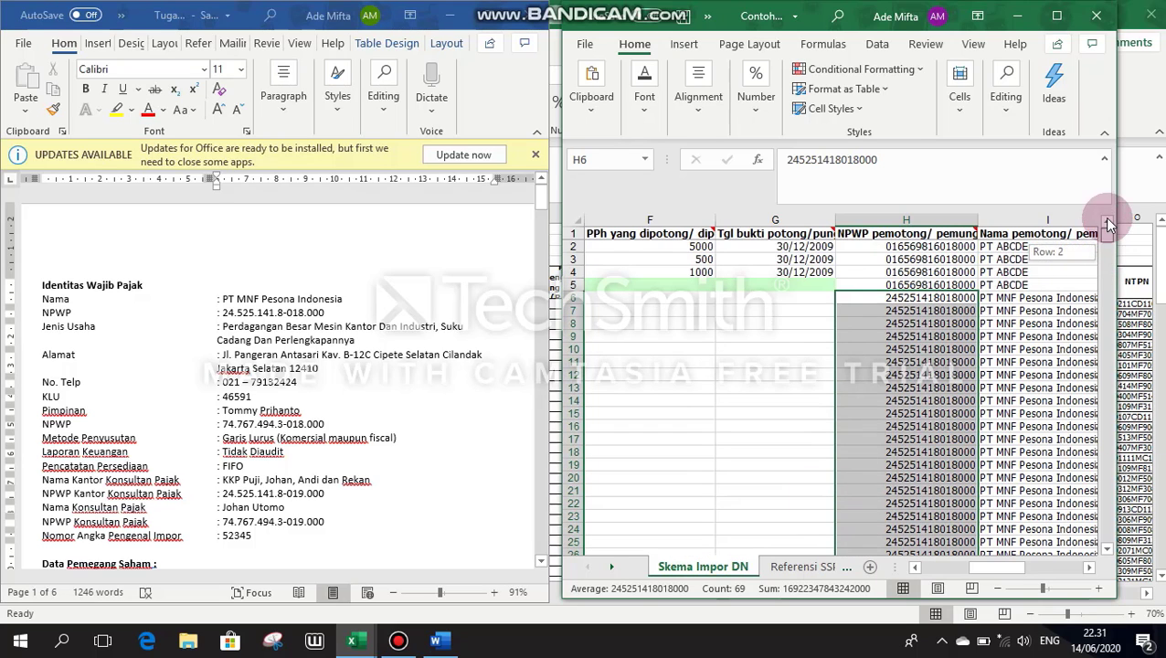
# Step: Use Replace All on column H to remove the dots (32 replacements) and dashes (8 replacements)
pyautogui.click(935, 219)
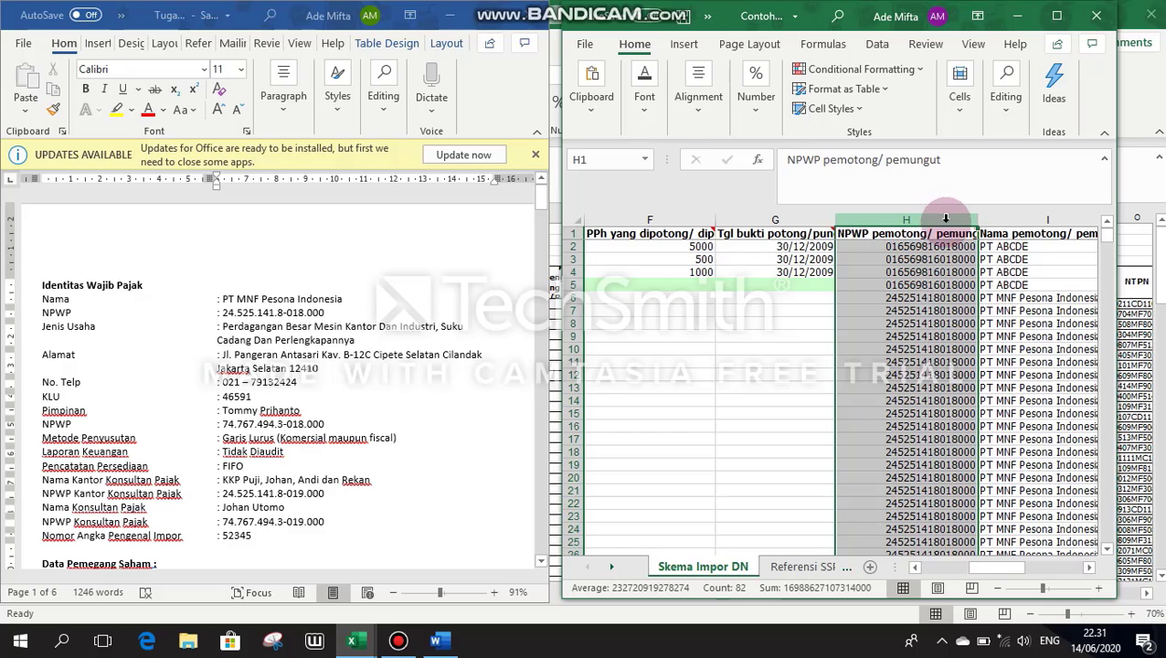
pyautogui.hotkey('ctrl', 'f')
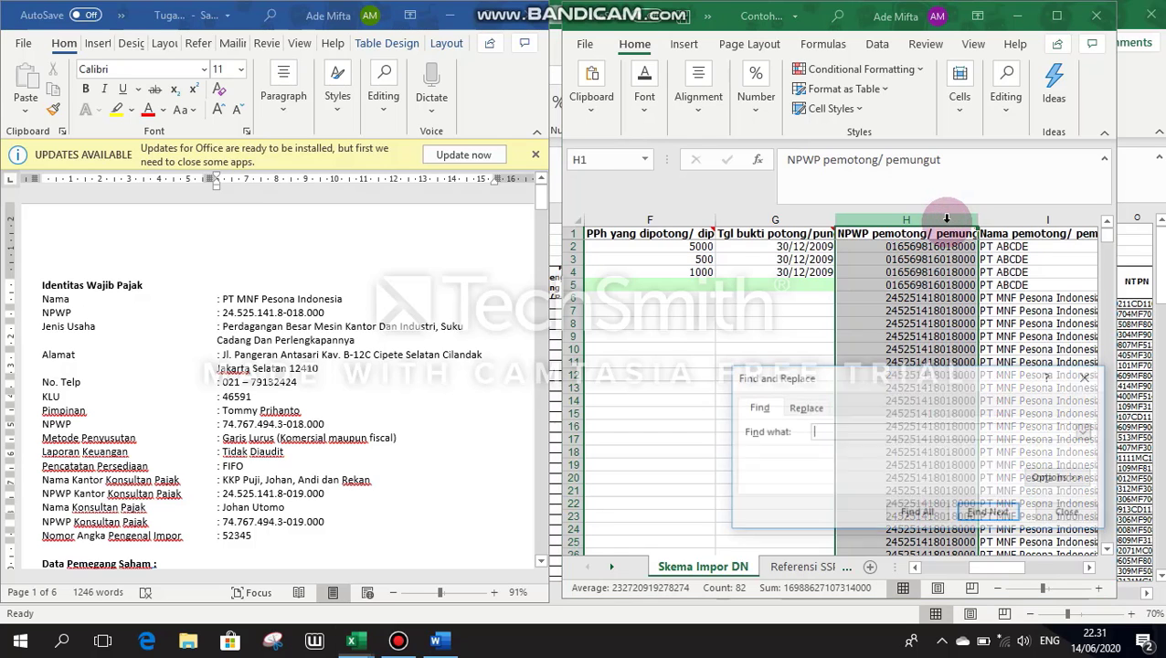
pyautogui.click(803, 407)
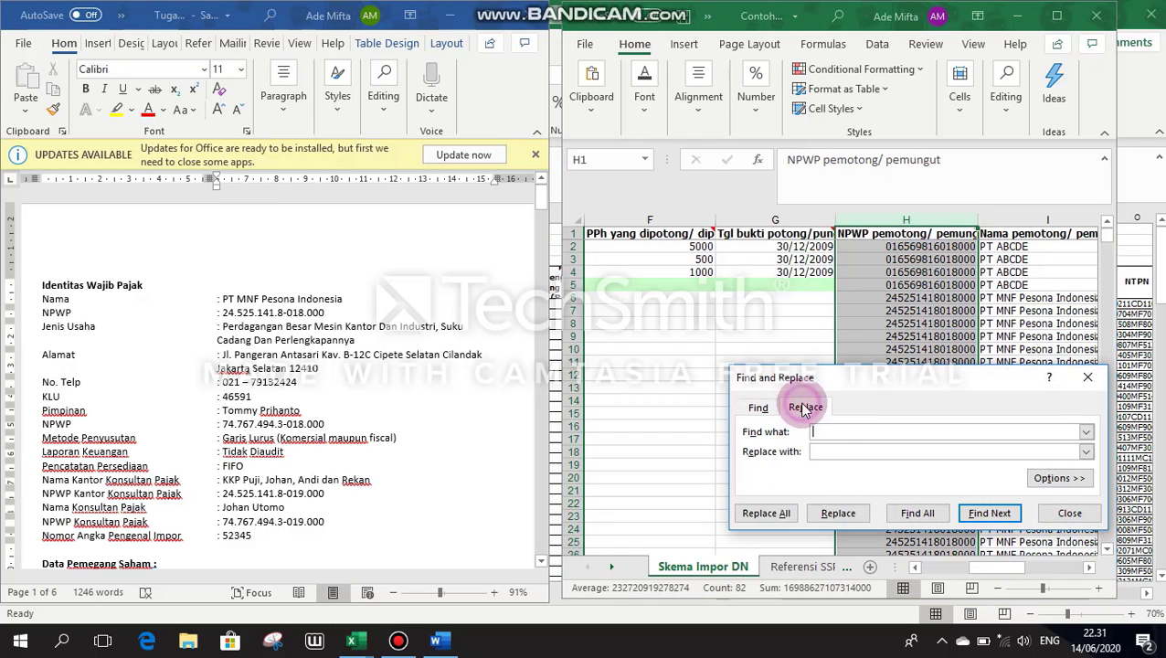
pyautogui.click(828, 432)
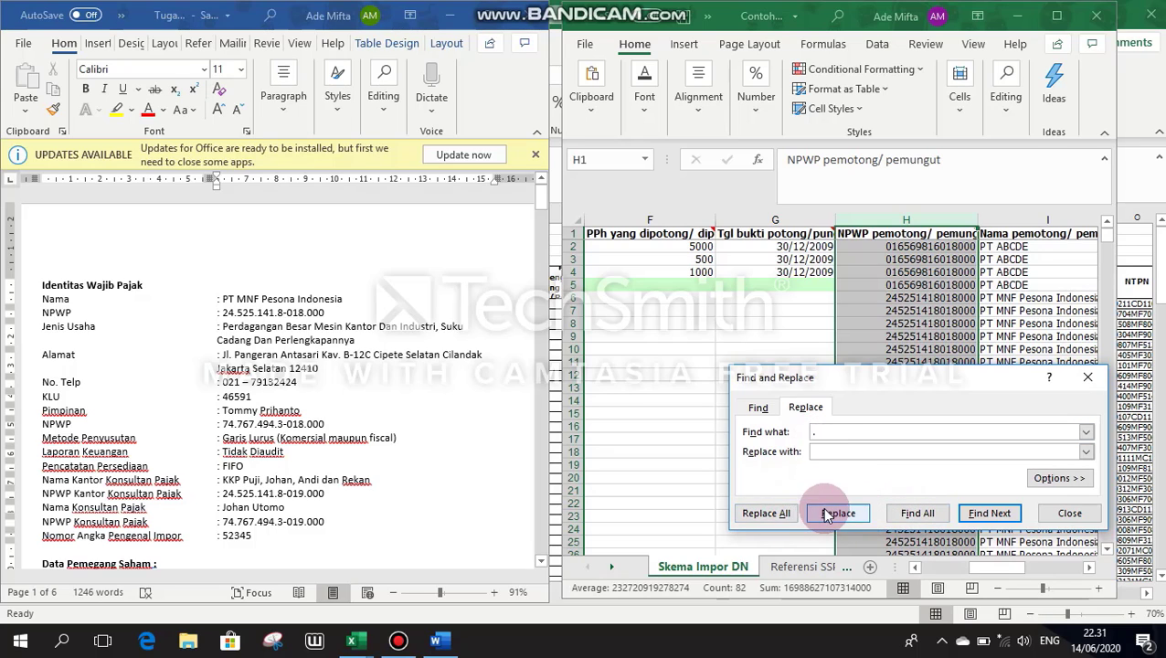
pyautogui.click(766, 513)
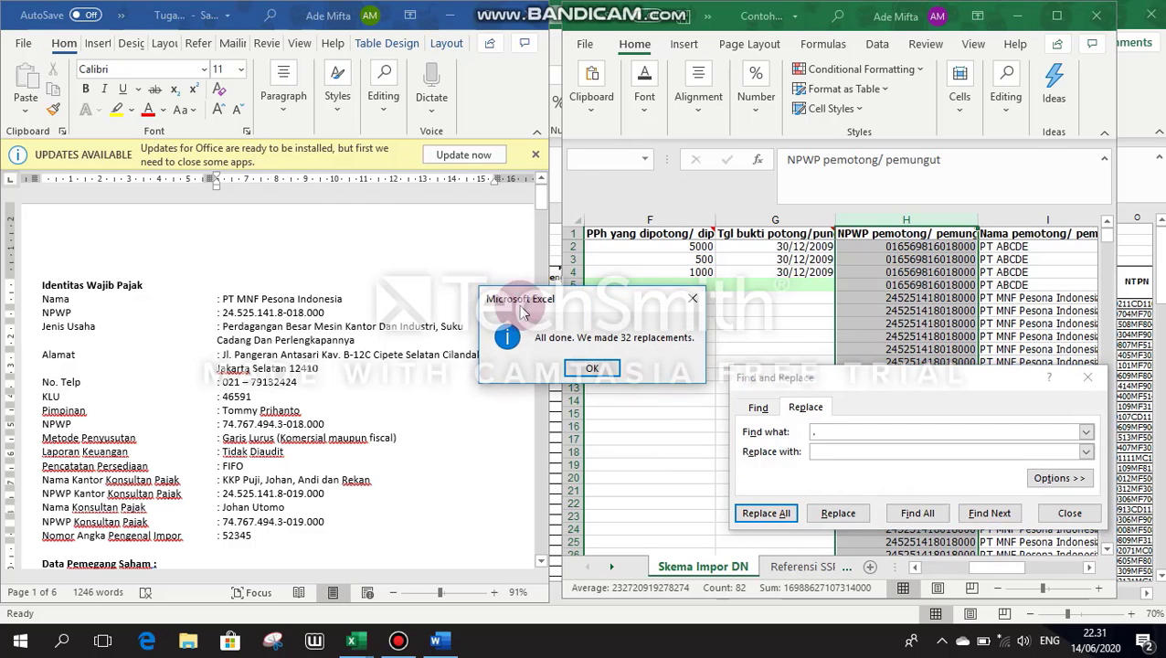
pyautogui.click(592, 367)
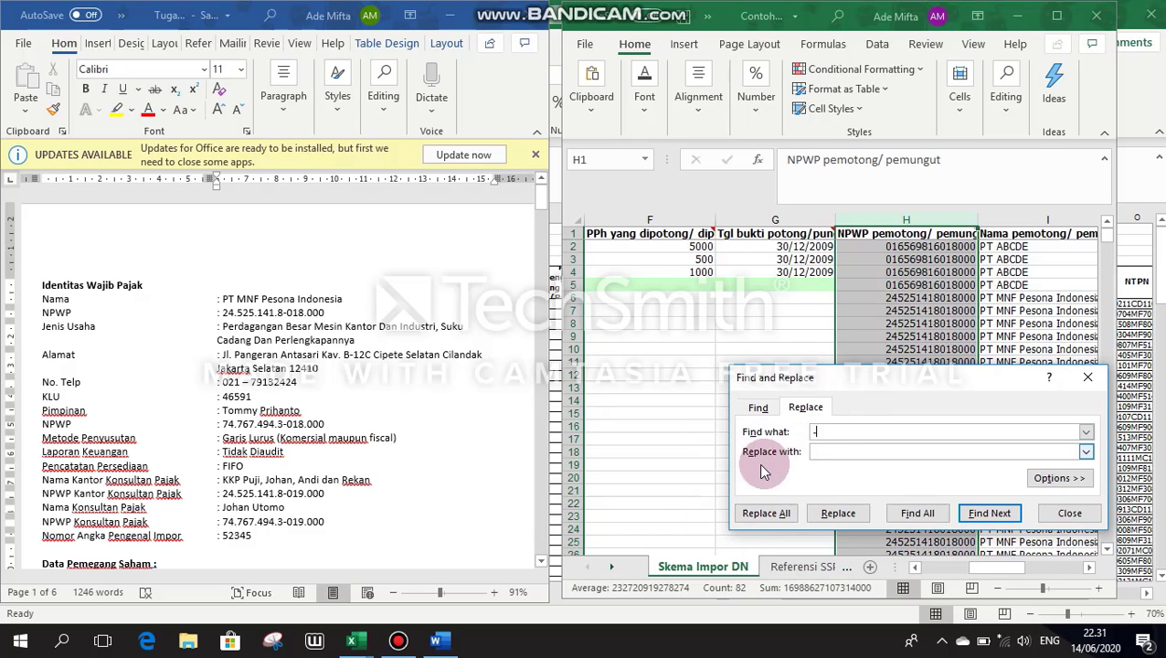
pyautogui.click(748, 515)
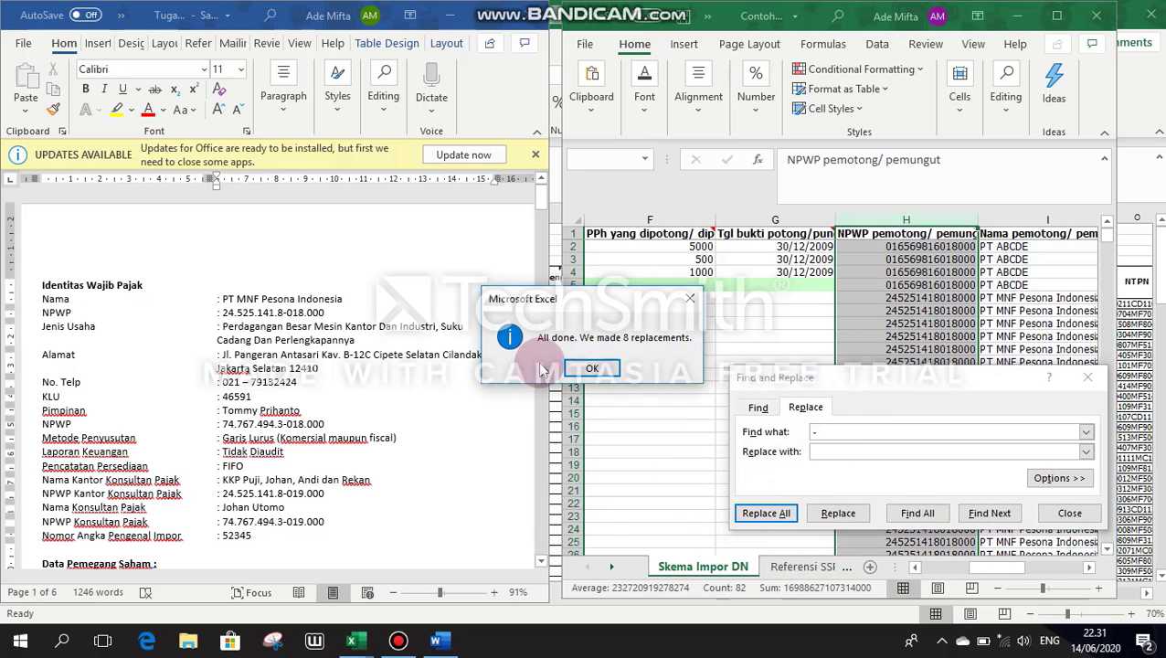
pyautogui.click(593, 371)
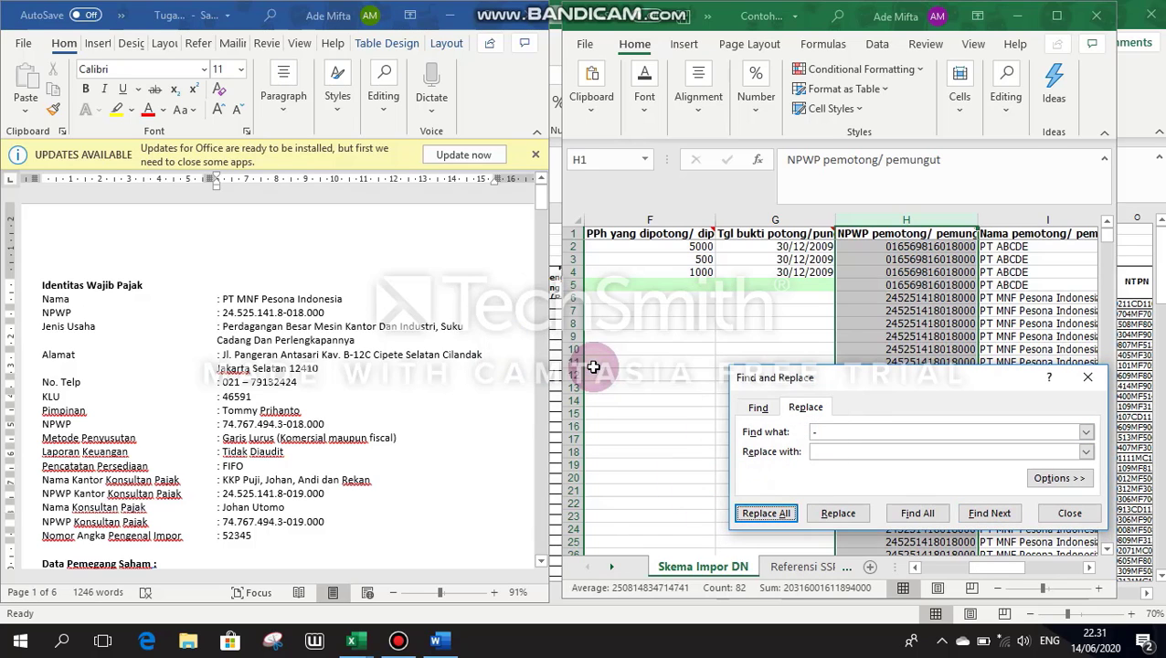
# Step: Close Find and Replace and scroll through the cleaned NPWP values in column H
pyautogui.click(1087, 378)
pyautogui.moveTo(1107, 236); pyautogui.dragTo(1115, 258)
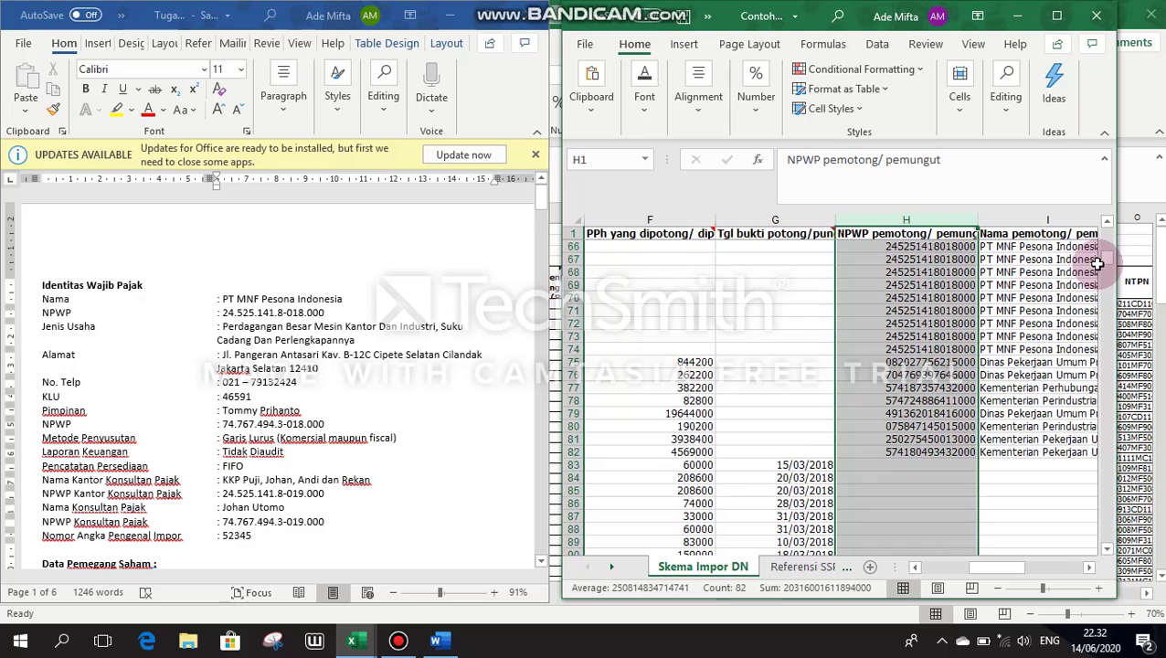
pyautogui.moveTo(1102, 260); pyautogui.dragTo(1138, 250)
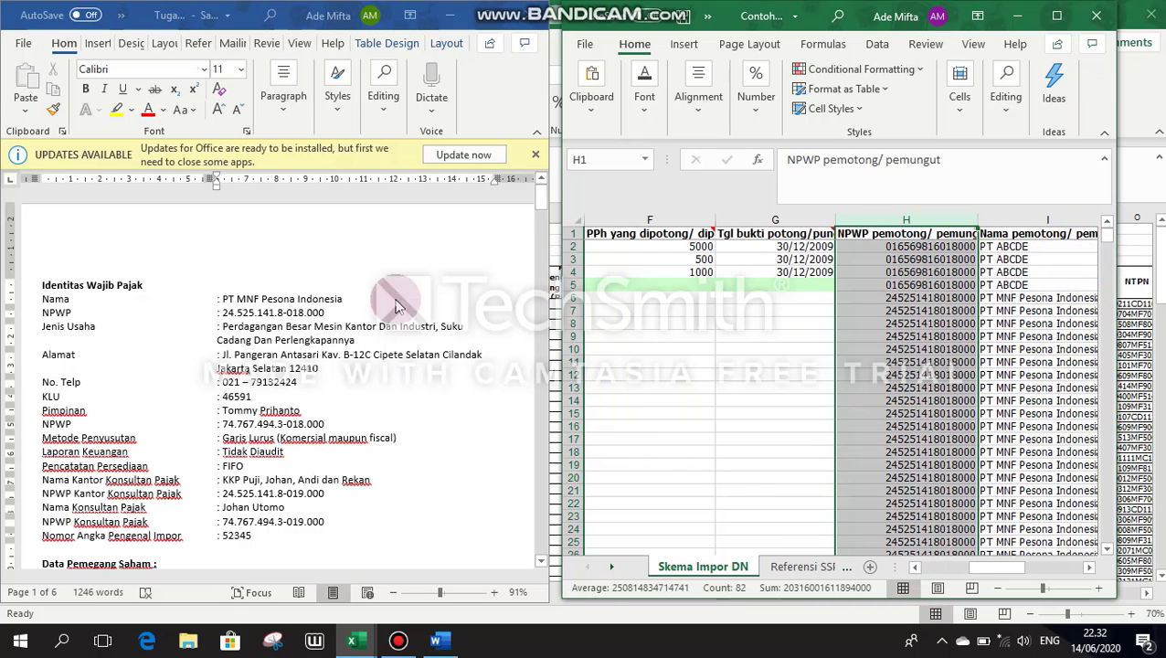
# Step: Maximize Excel and check row 6's withholder name, address, MAP code 0112.000, NTPN and payment amount
pyautogui.click(1045, 18)
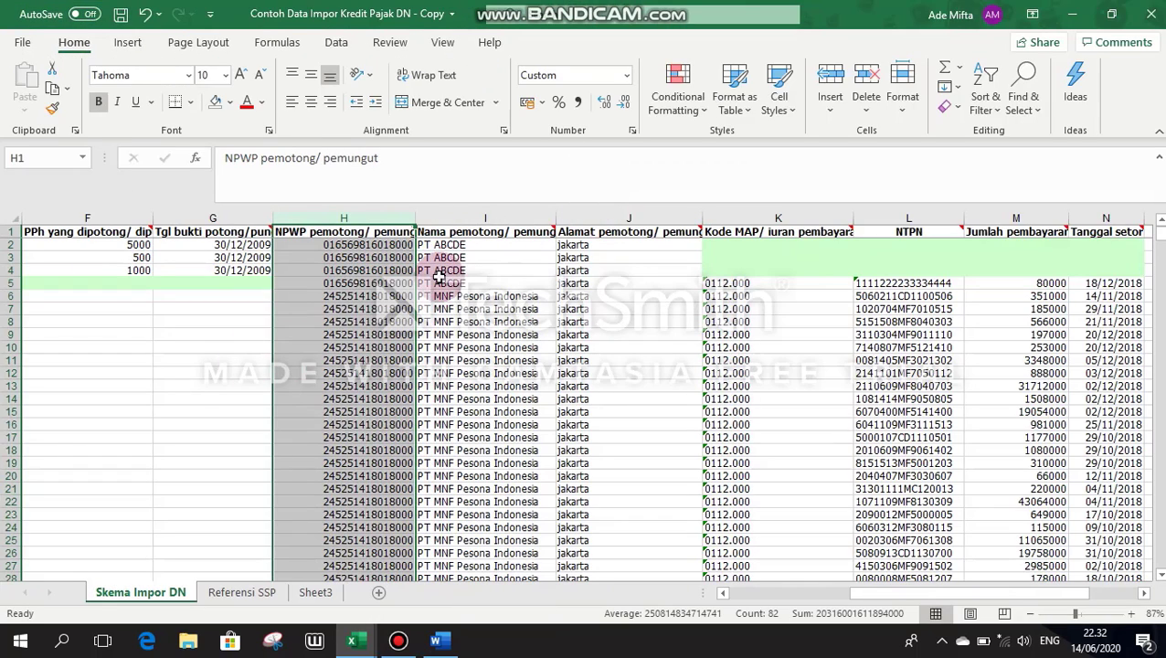
pyautogui.click(443, 294)
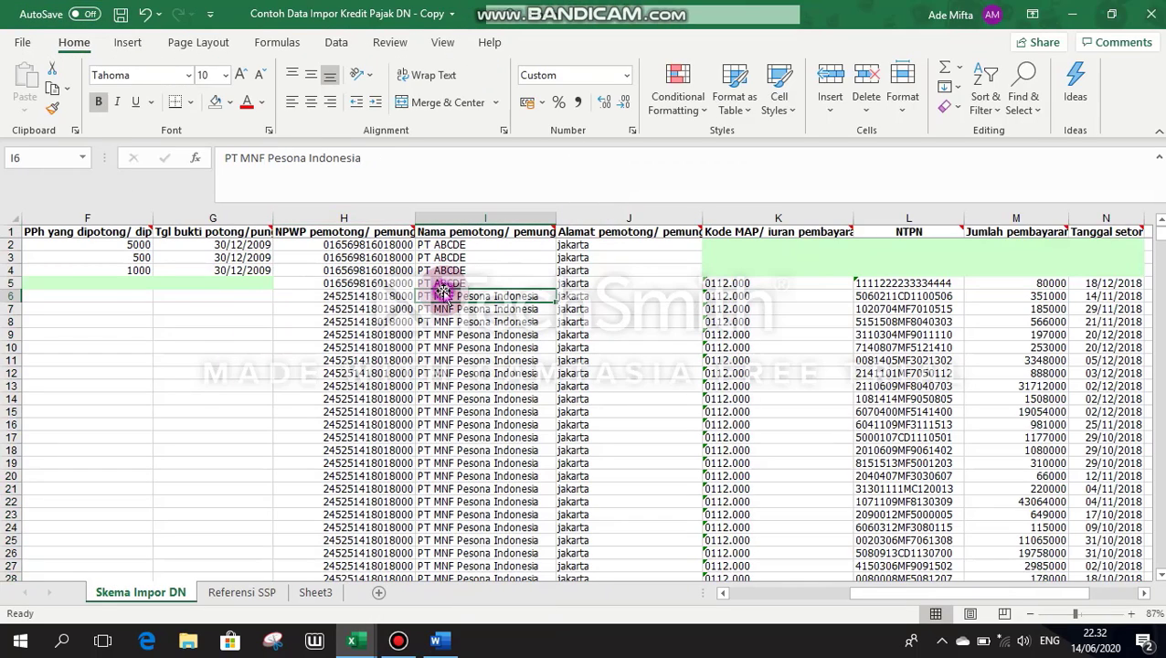
pyautogui.click(590, 297)
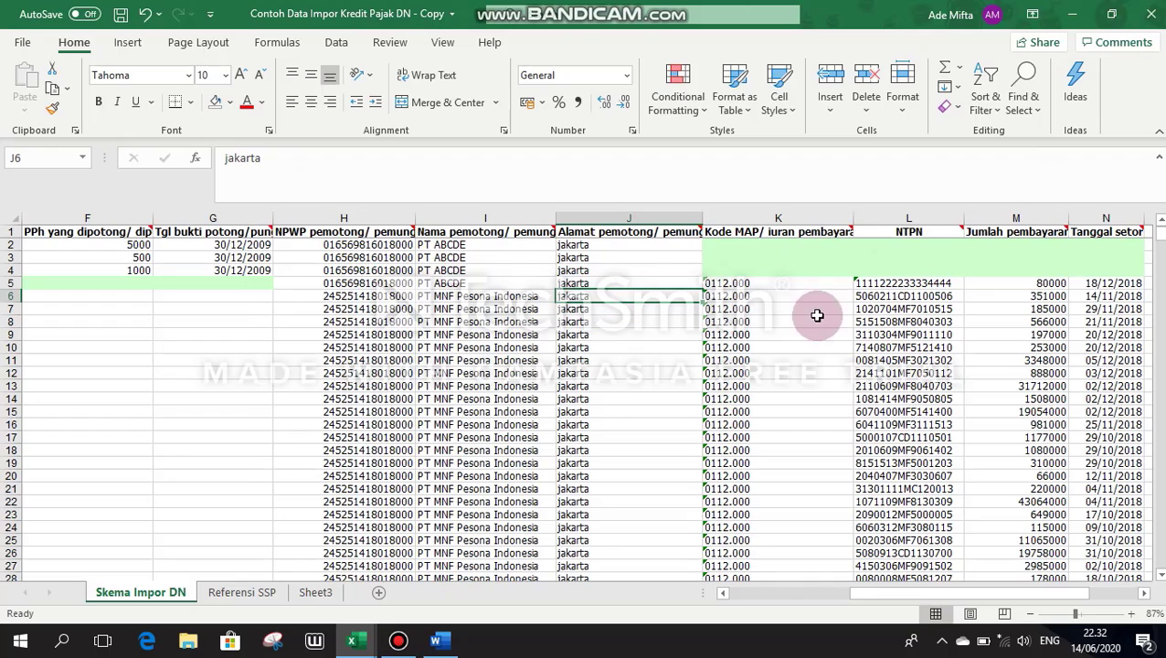
pyautogui.click(736, 298)
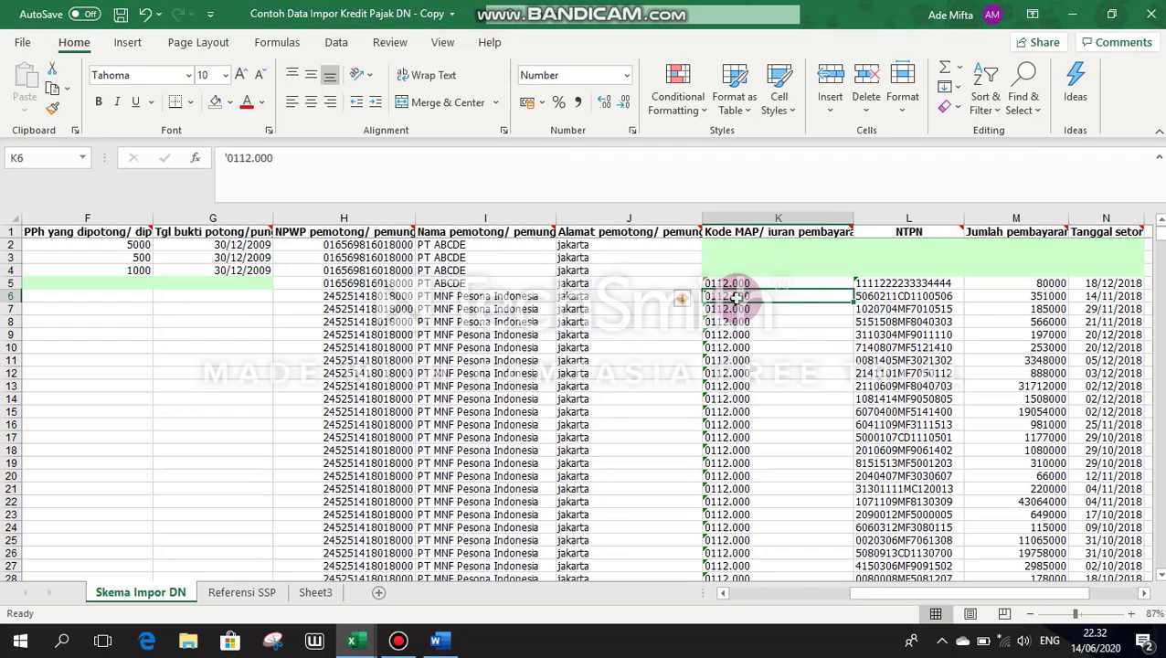
pyautogui.moveTo(849, 228)
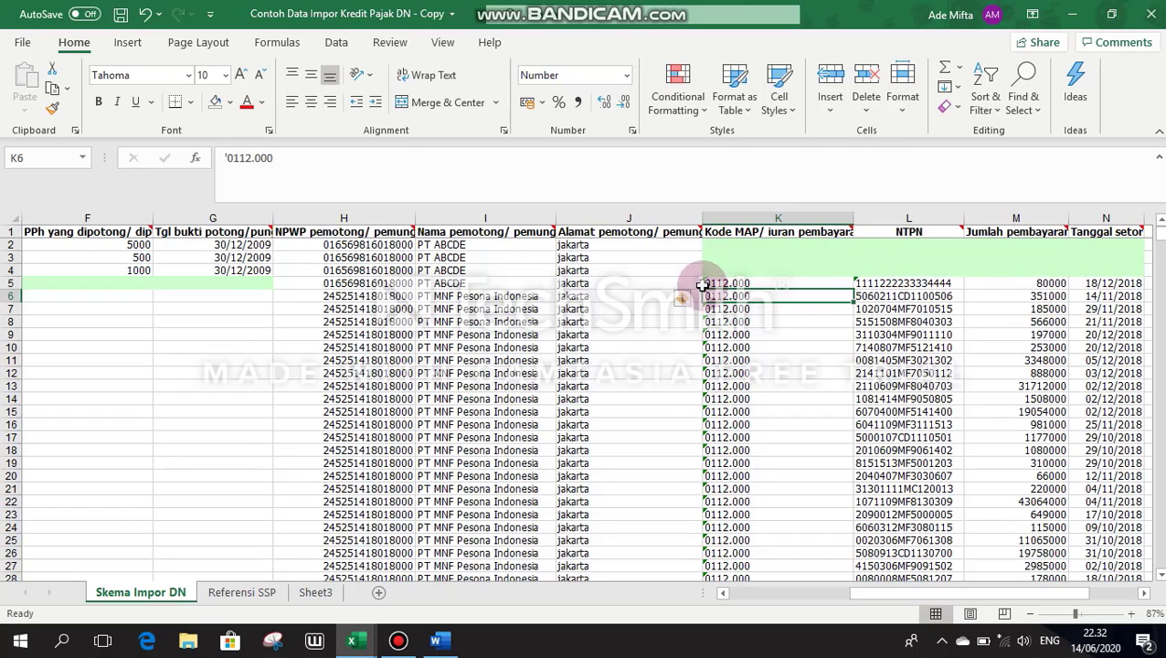
pyautogui.click(897, 297)
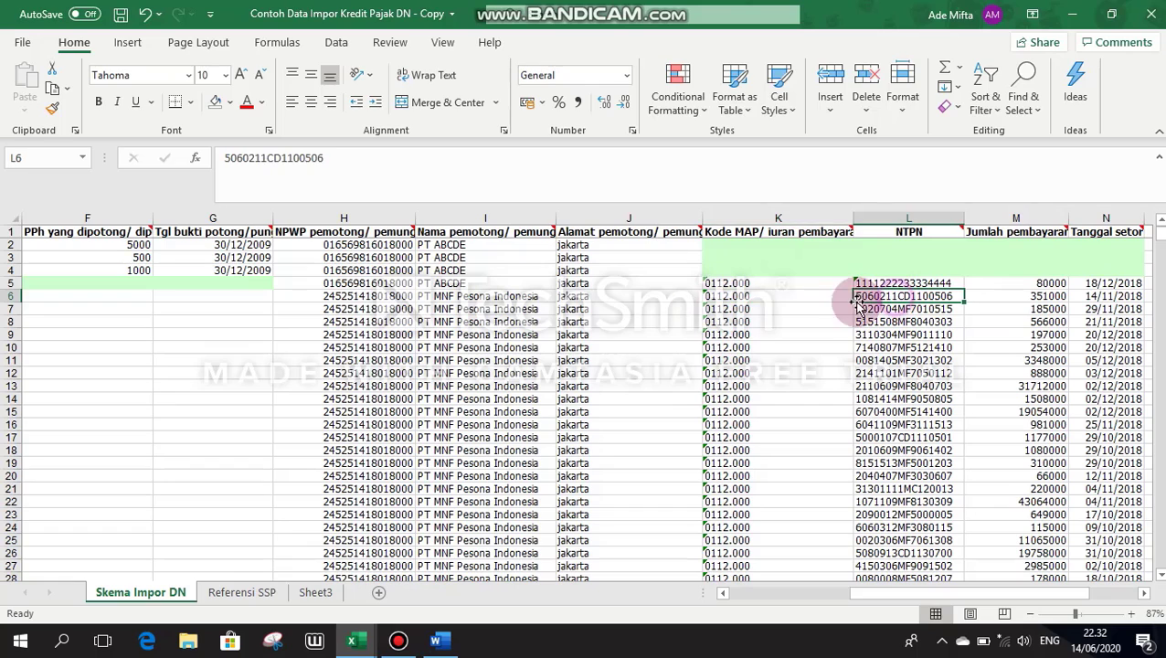
pyautogui.click(1029, 299)
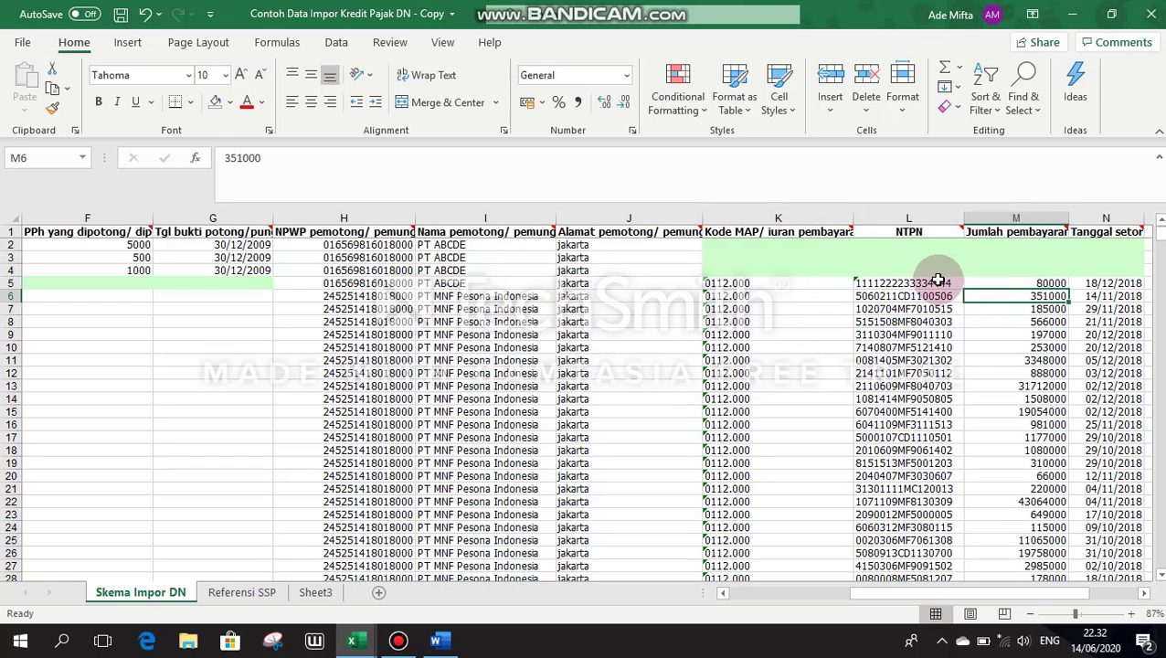
# Step: Restore the template window and place the Daftar Kredit Pajak workbook window at the top-left beside it
pyautogui.click(1127, 17)
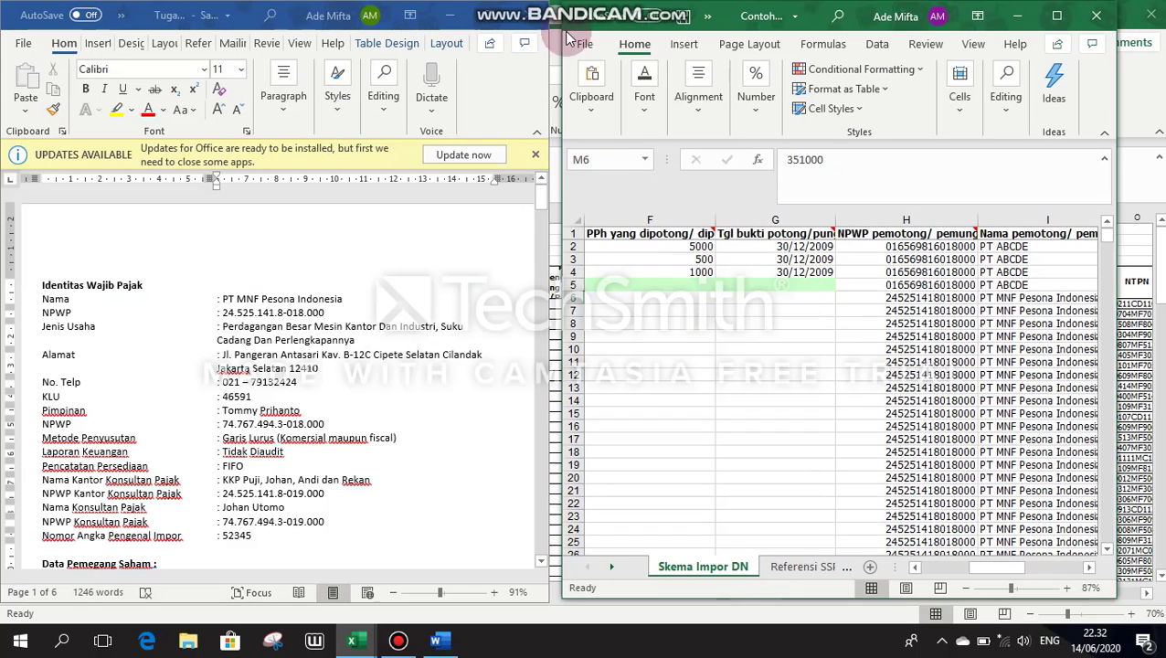
pyautogui.moveTo(664, 13); pyautogui.dragTo(664, 37)
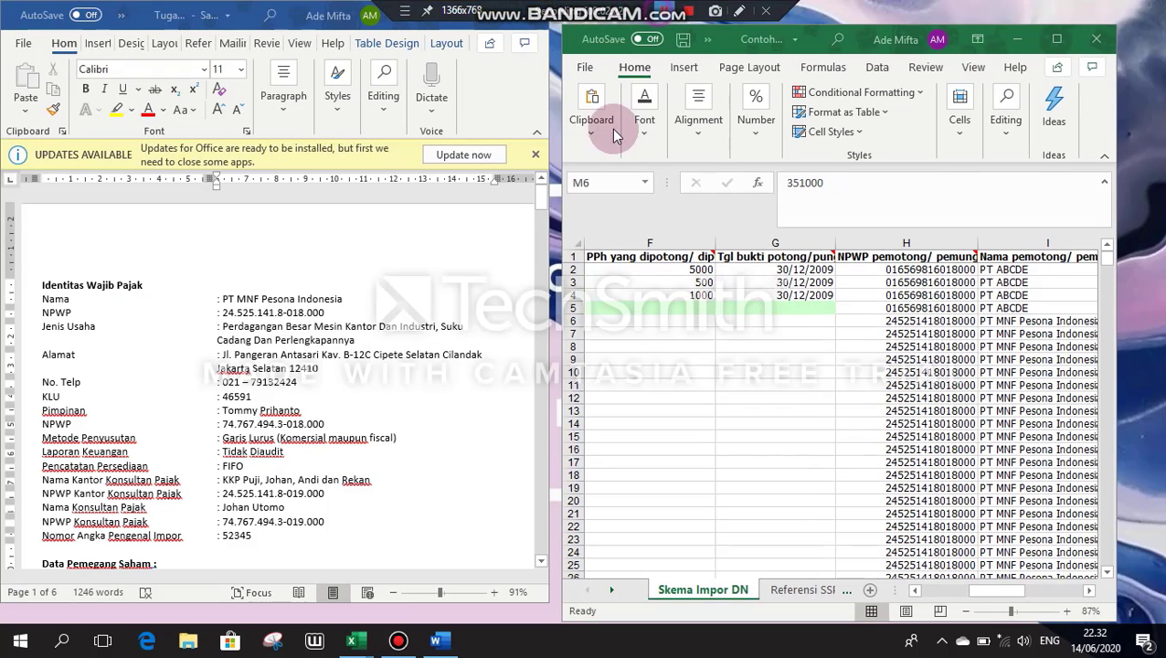
pyautogui.moveTo(353, 640)
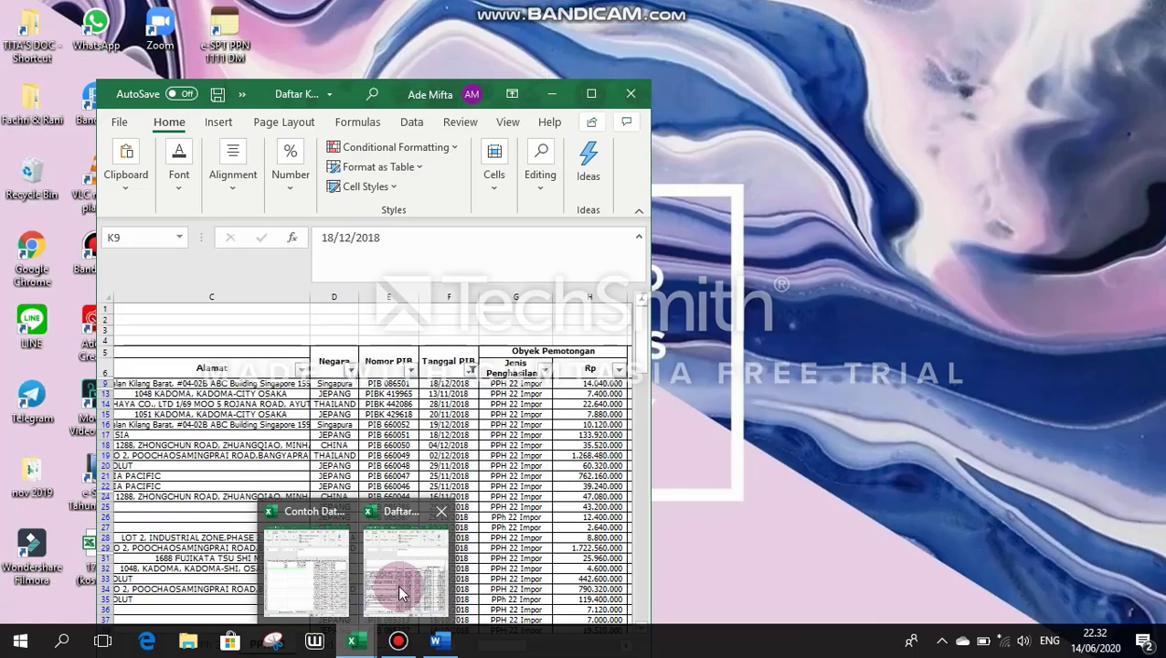
pyautogui.click(398, 593)
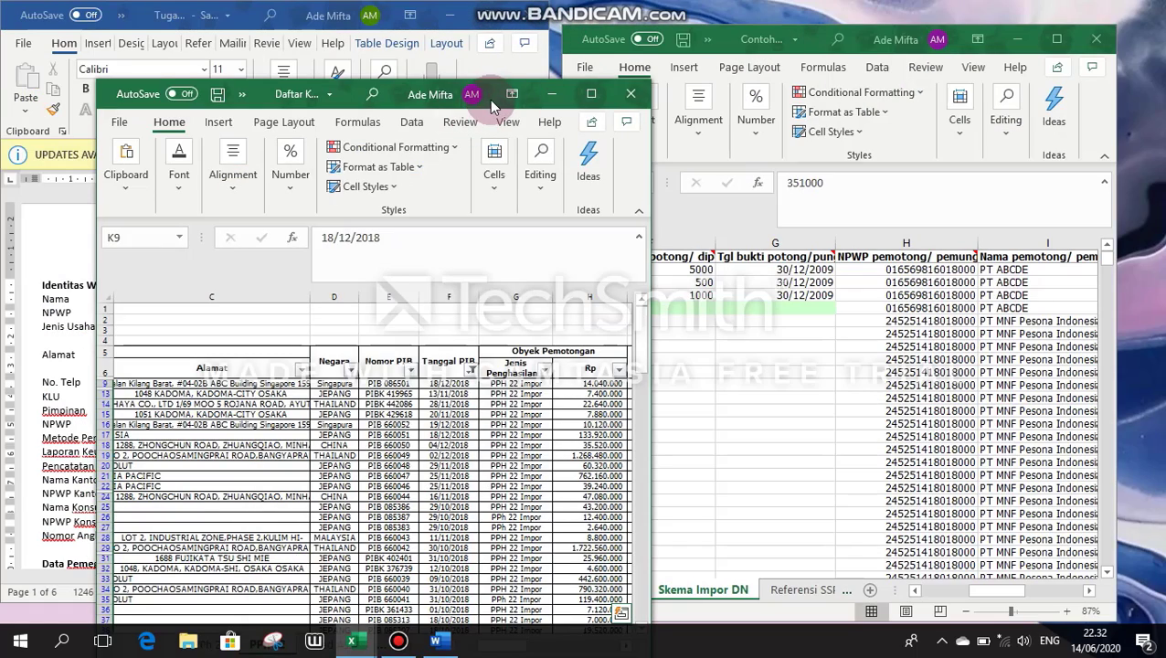
pyautogui.click(512, 93)
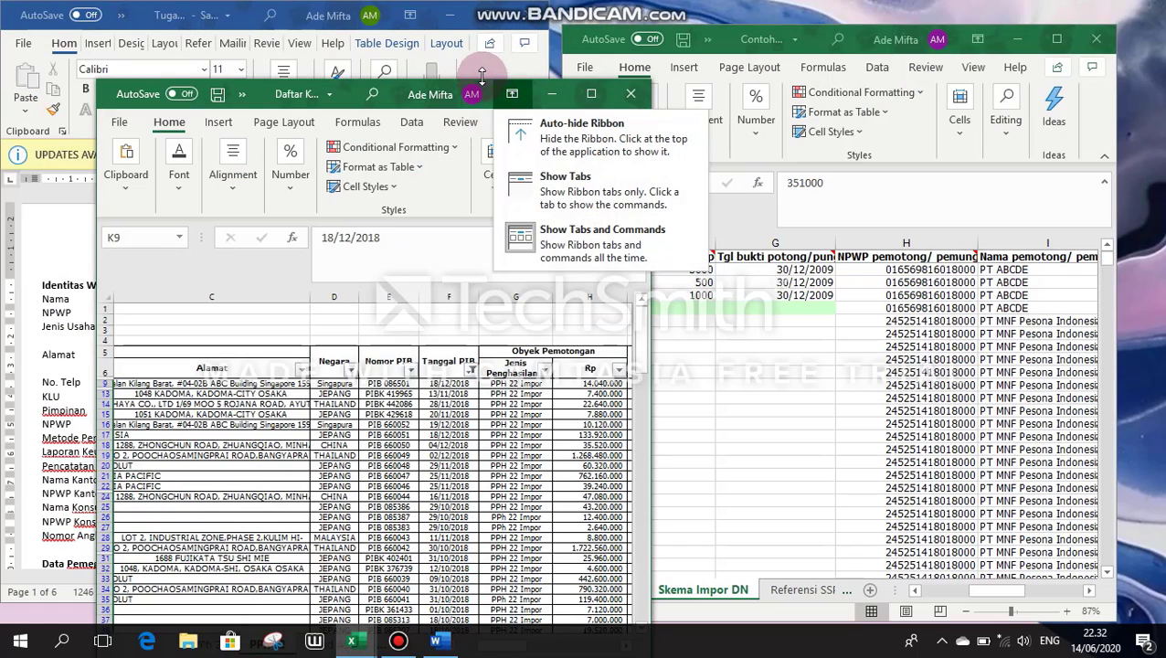
pyautogui.click(393, 91)
pyautogui.moveTo(393, 91); pyautogui.dragTo(295, 17)
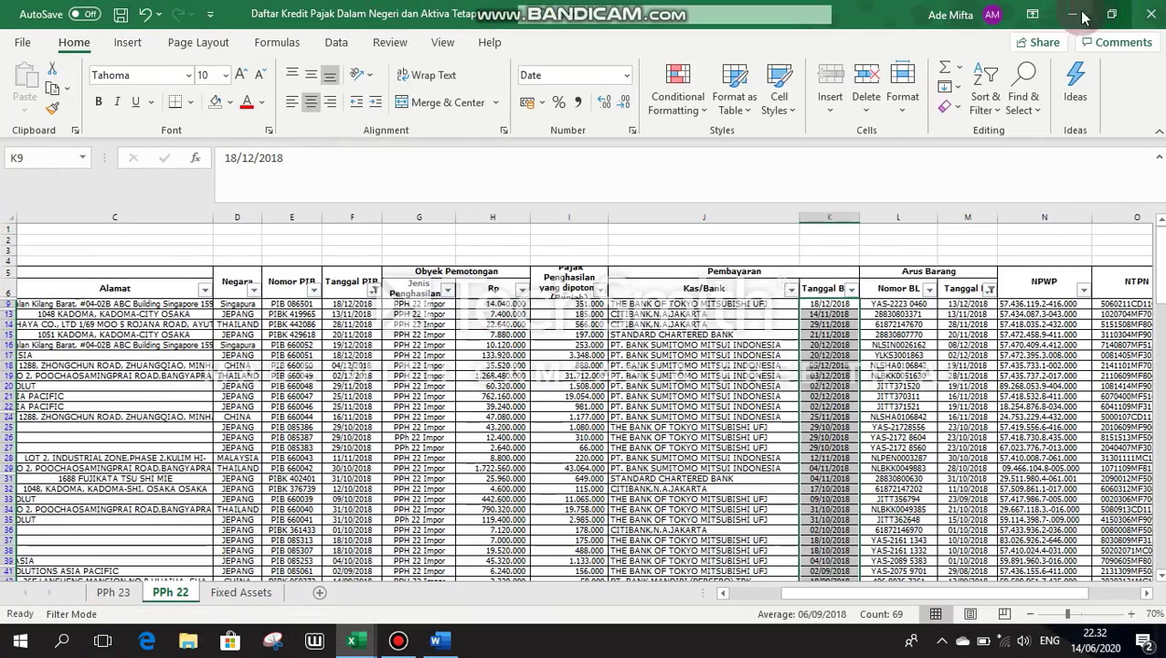
pyautogui.click(1106, 17)
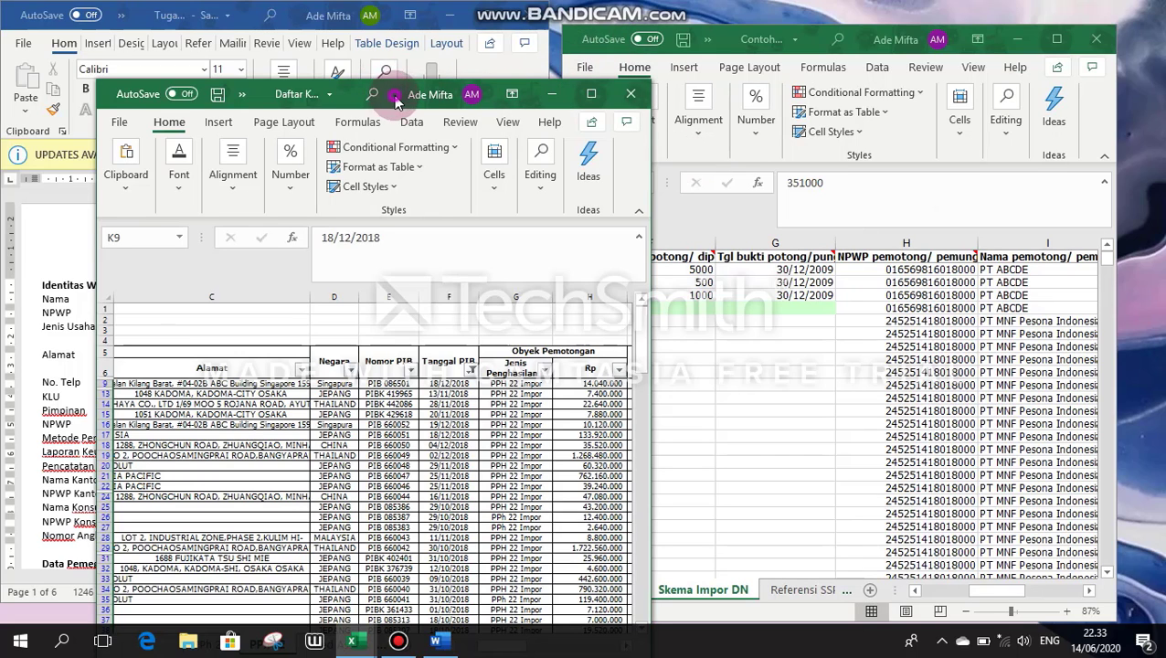
pyautogui.moveTo(396, 100); pyautogui.dragTo(315, 25)
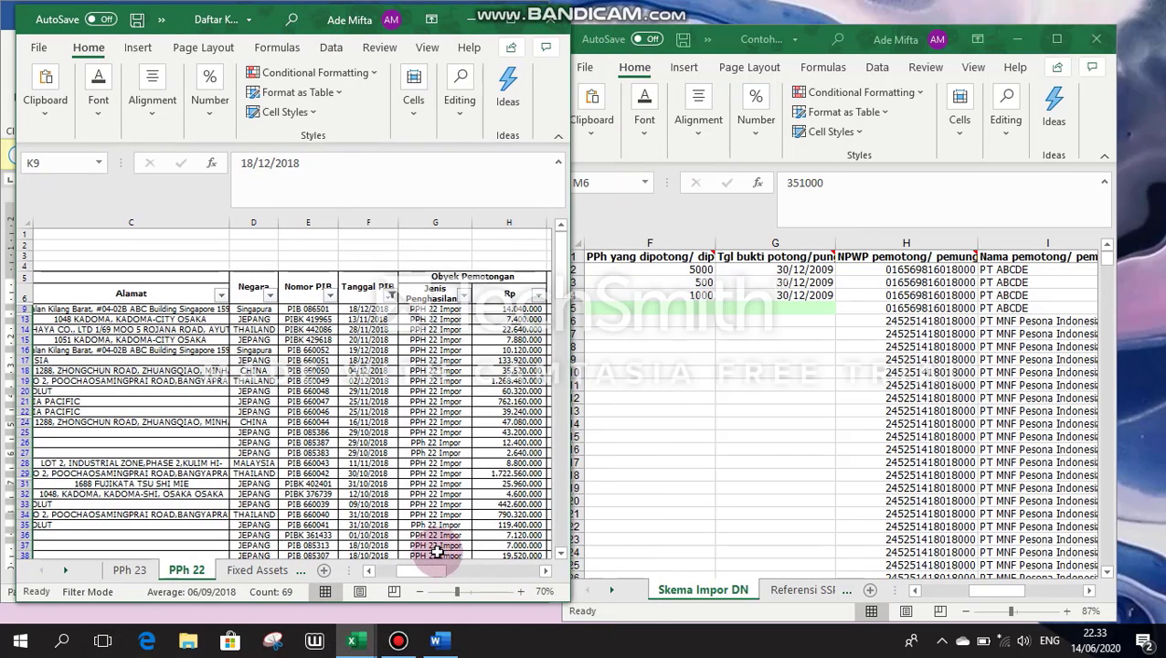
pyautogui.moveTo(439, 571); pyautogui.dragTo(474, 569)
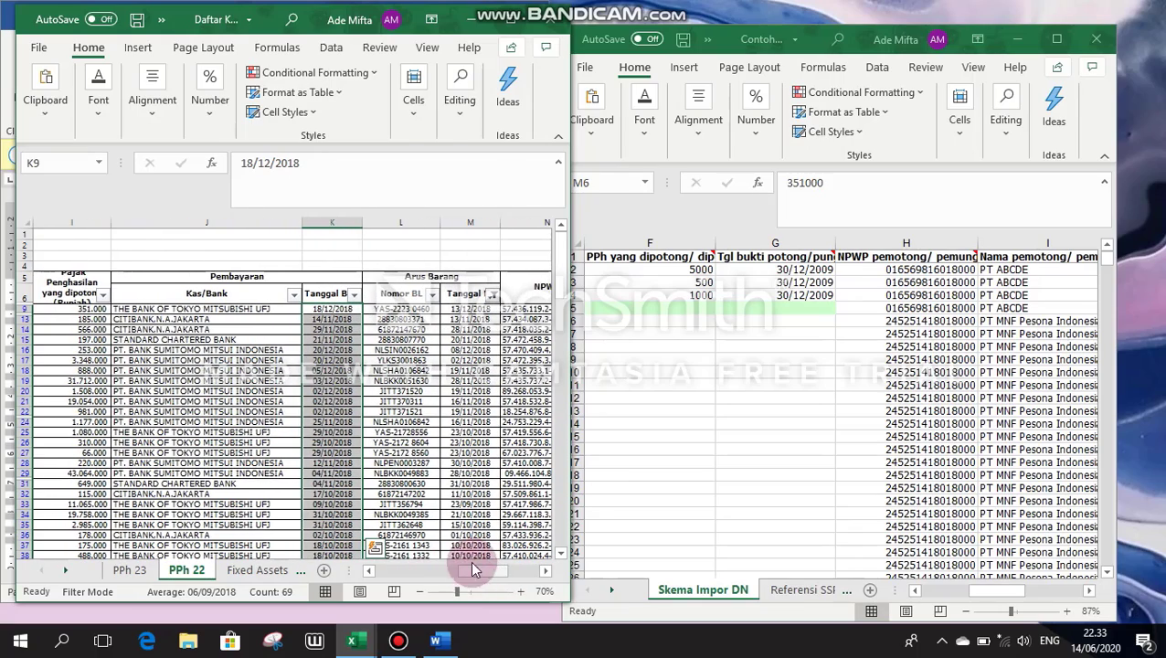
pyautogui.click(55, 279)
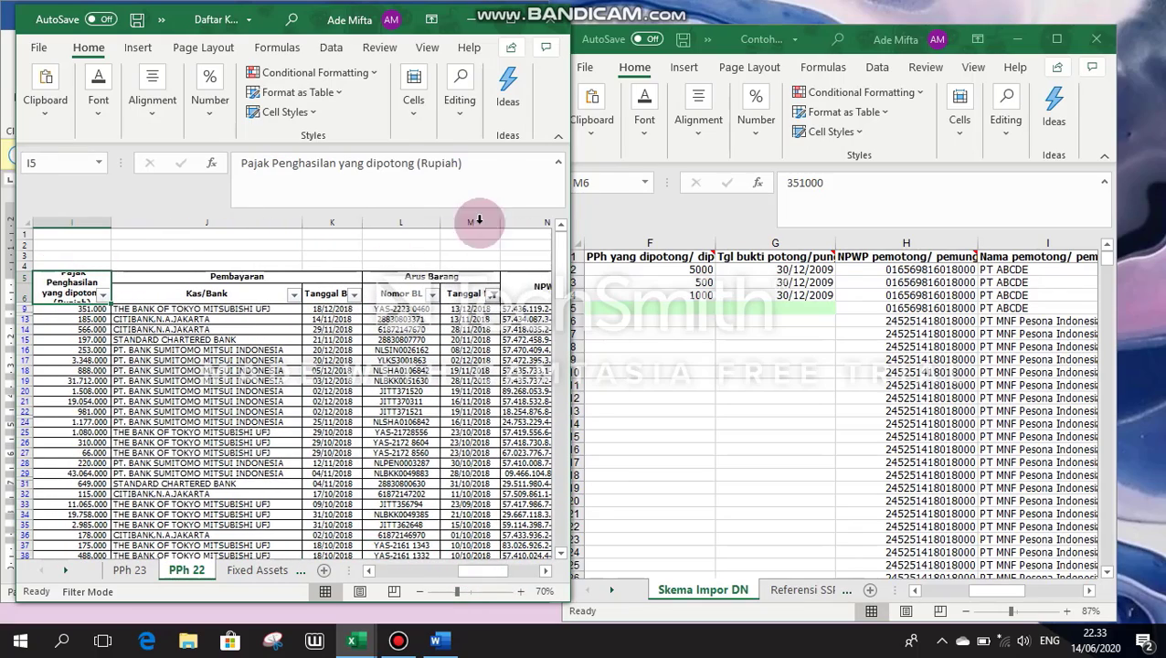
pyautogui.moveTo(1008, 598); pyautogui.dragTo(1082, 597)
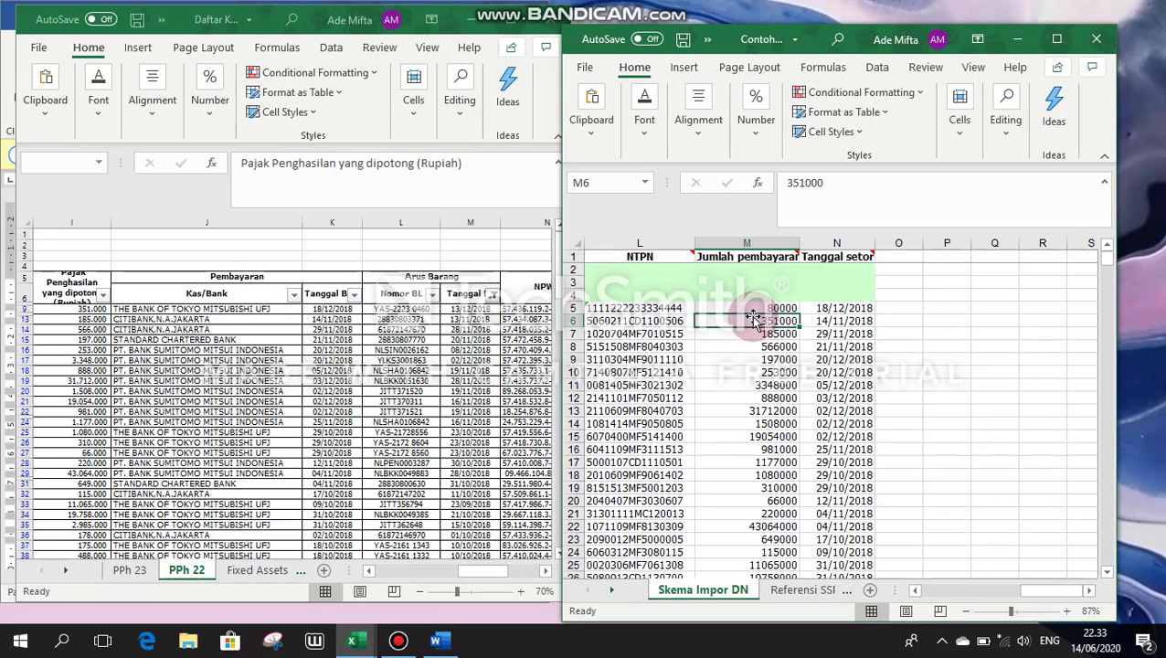
pyautogui.click(819, 320)
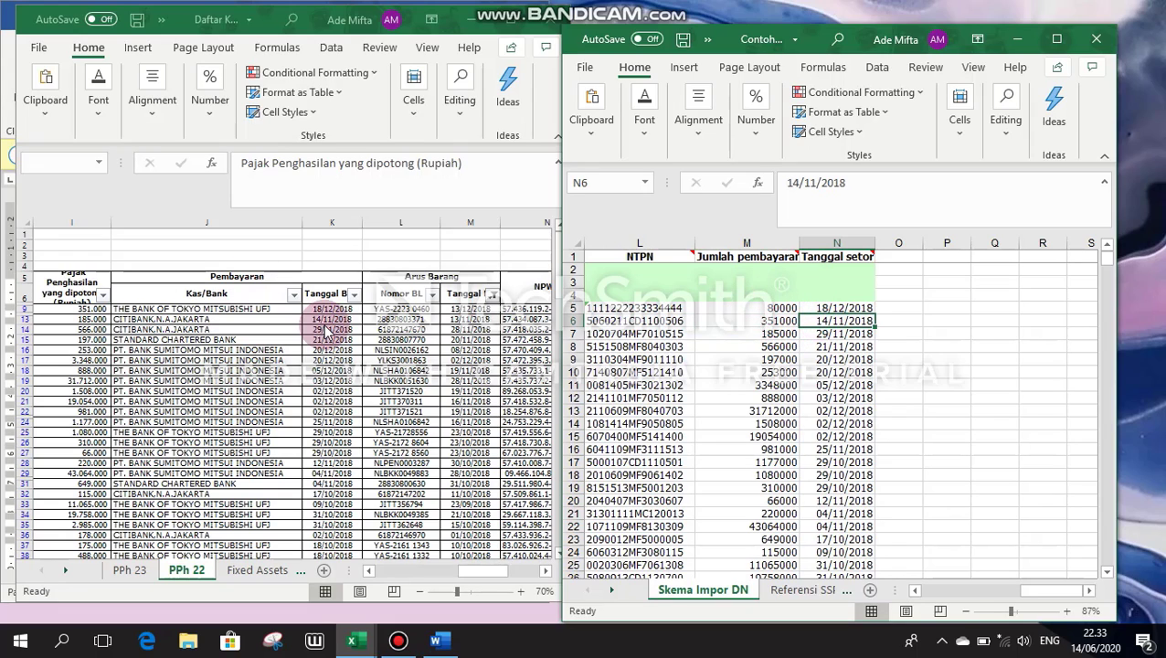
pyautogui.click(334, 297)
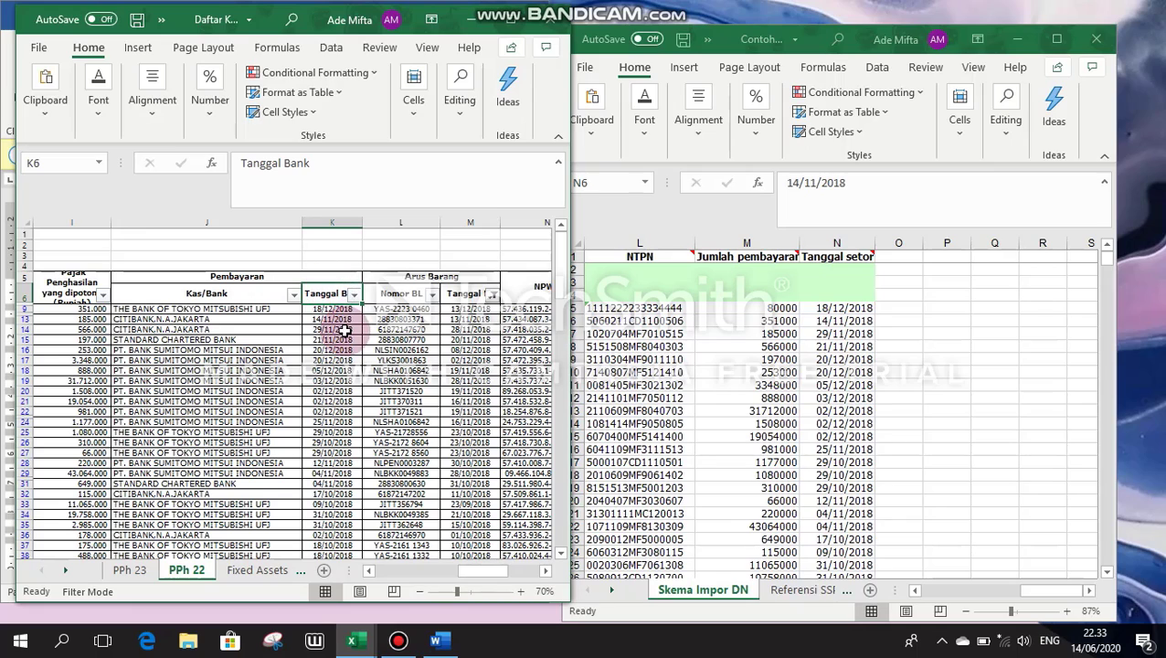
pyautogui.click(337, 309)
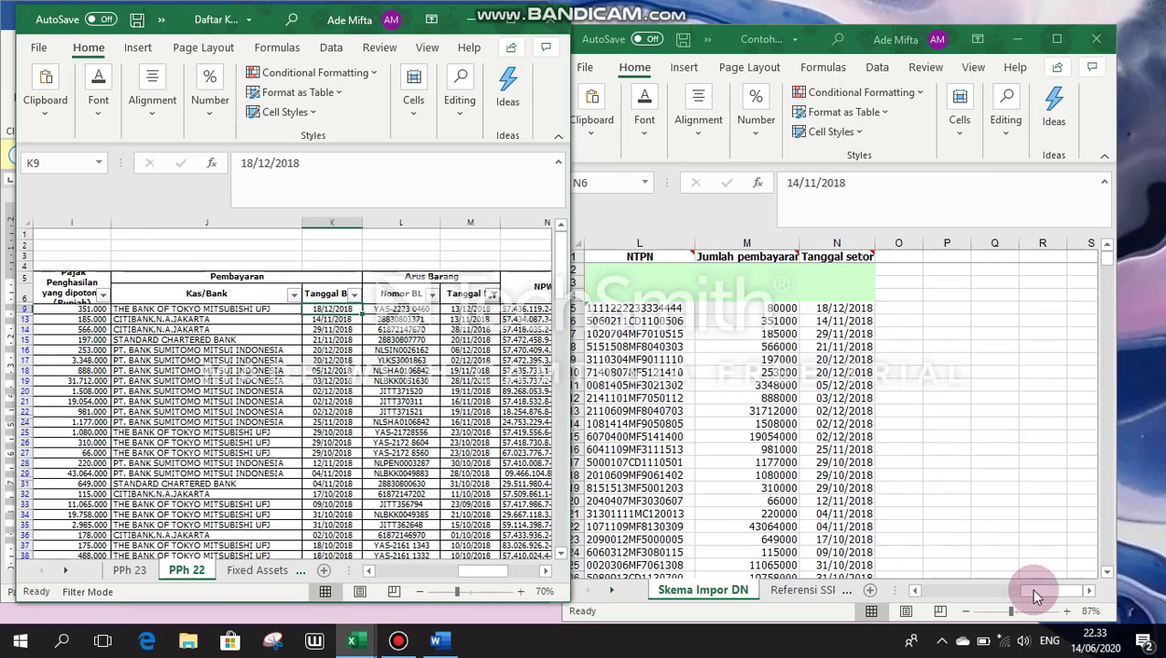
pyautogui.moveTo(1037, 596); pyautogui.dragTo(994, 446)
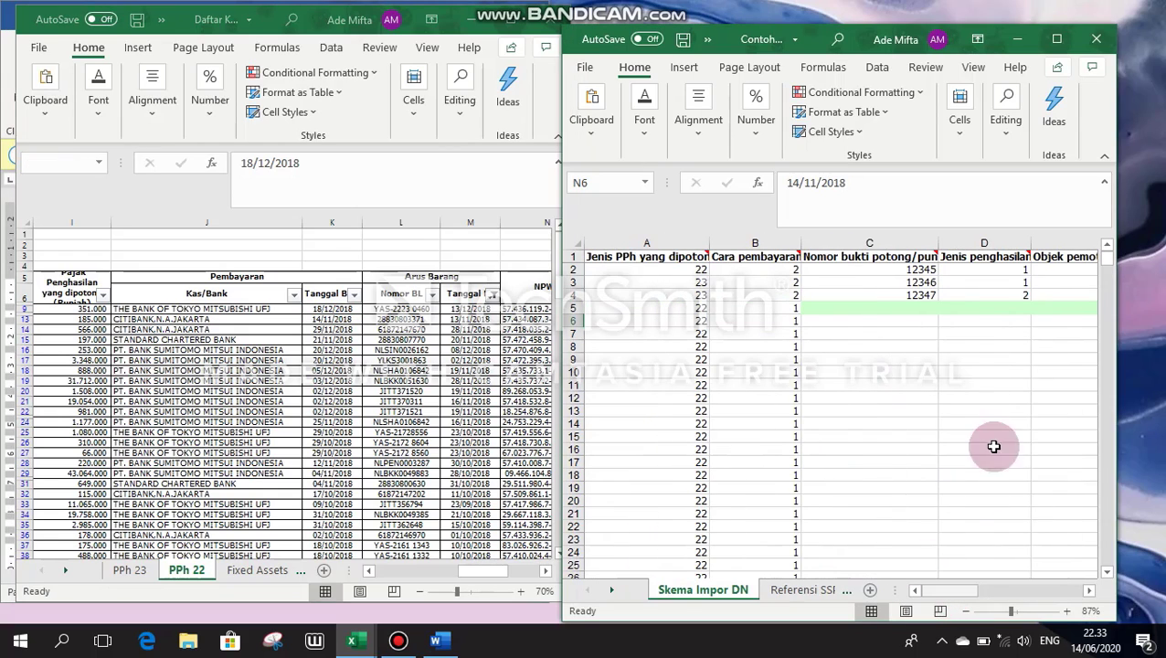
pyautogui.scroll(-14, 832, 362)
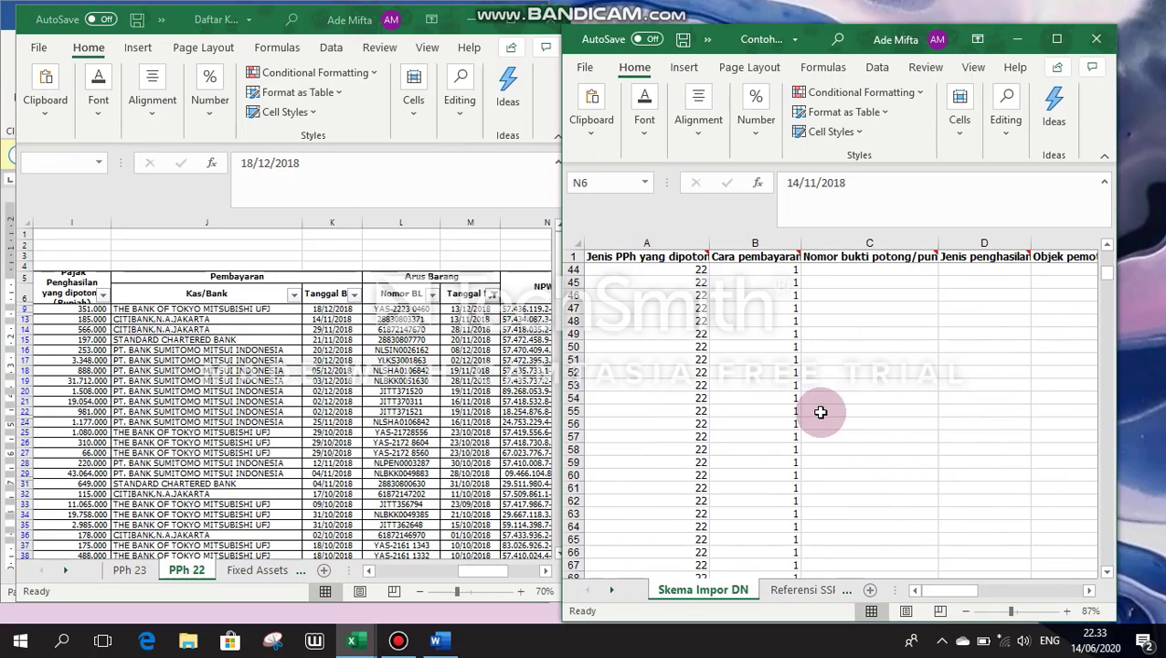
pyautogui.scroll(-6, 821, 413)
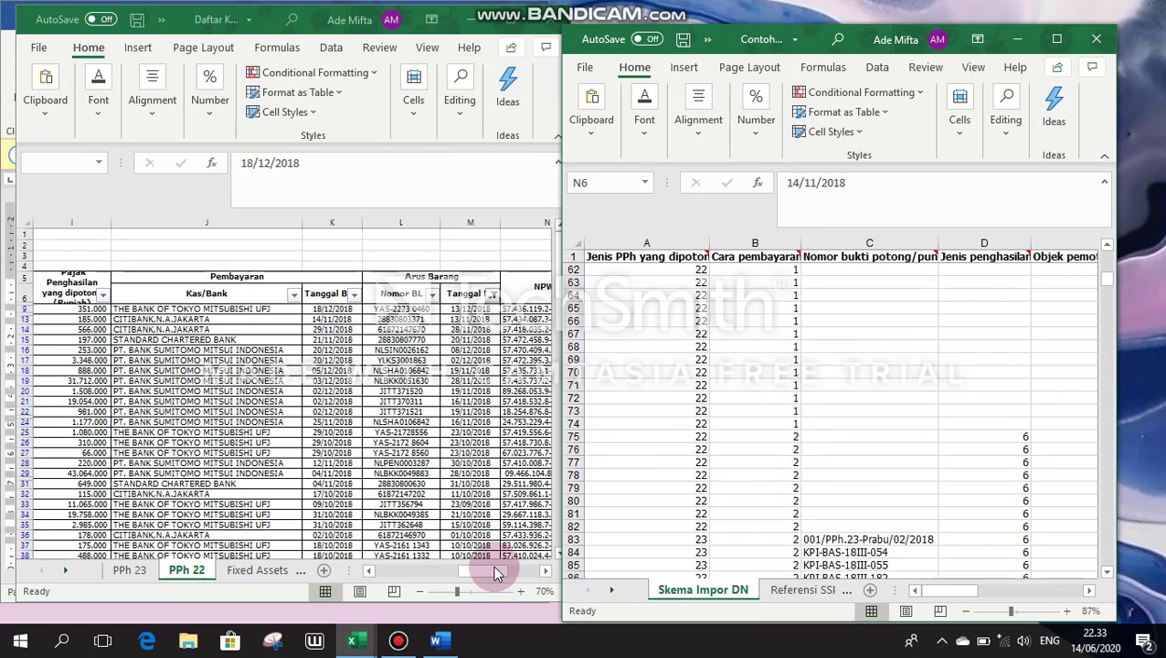
# Step: Filter the PPh 22 Nama column to Dinas Pekerjaan Umum Provinsi and the three Kementerian entries
pyautogui.click(398, 576)
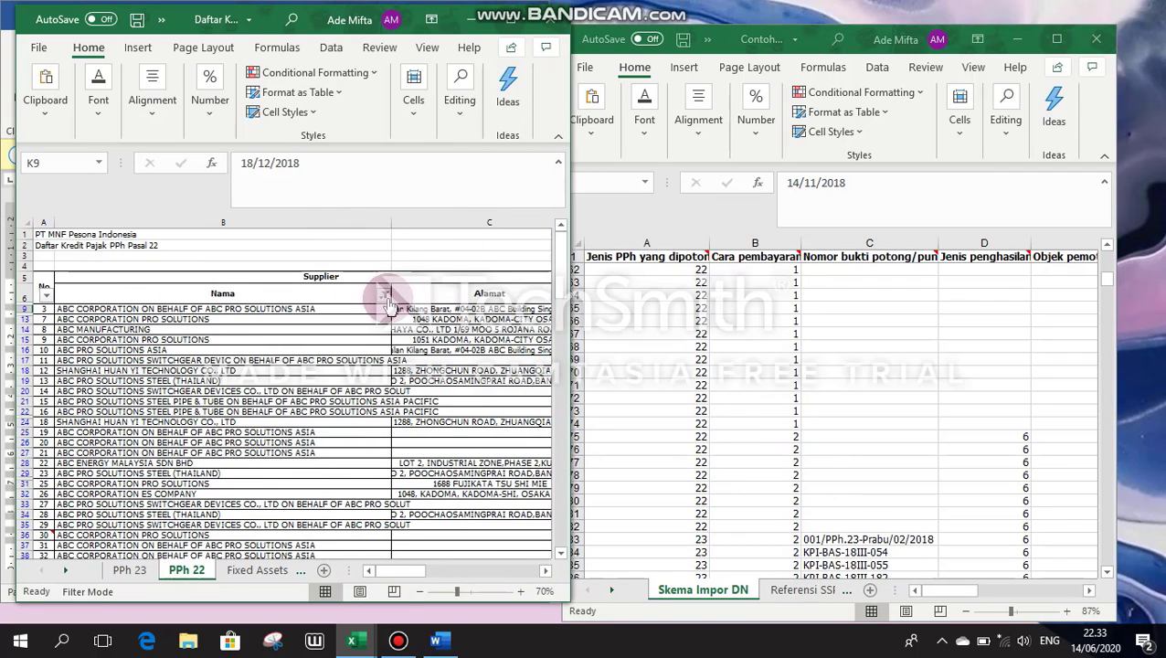
pyautogui.click(384, 293)
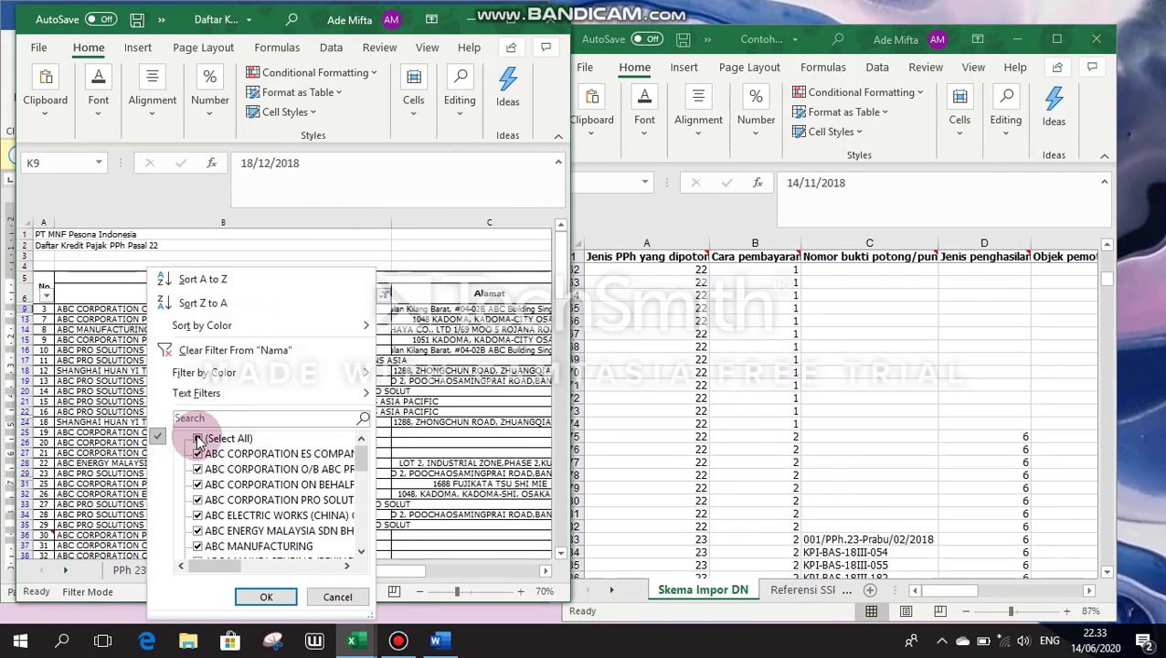
pyautogui.click(198, 440)
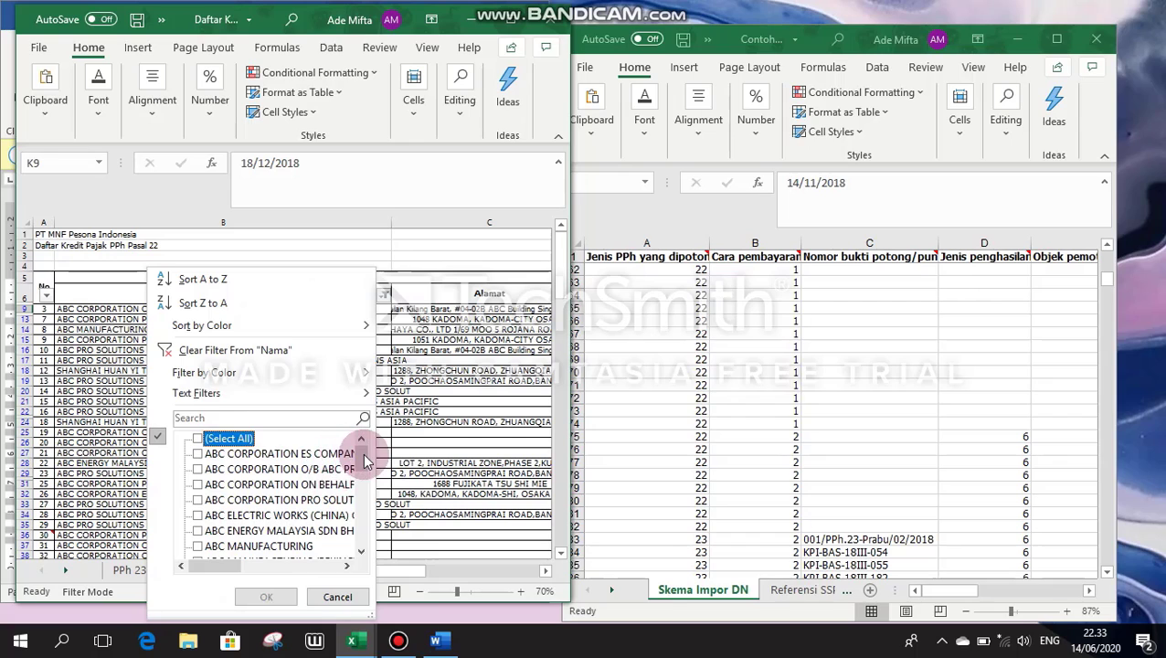
pyautogui.moveTo(364, 454); pyautogui.dragTo(361, 542)
pyautogui.click(199, 456)
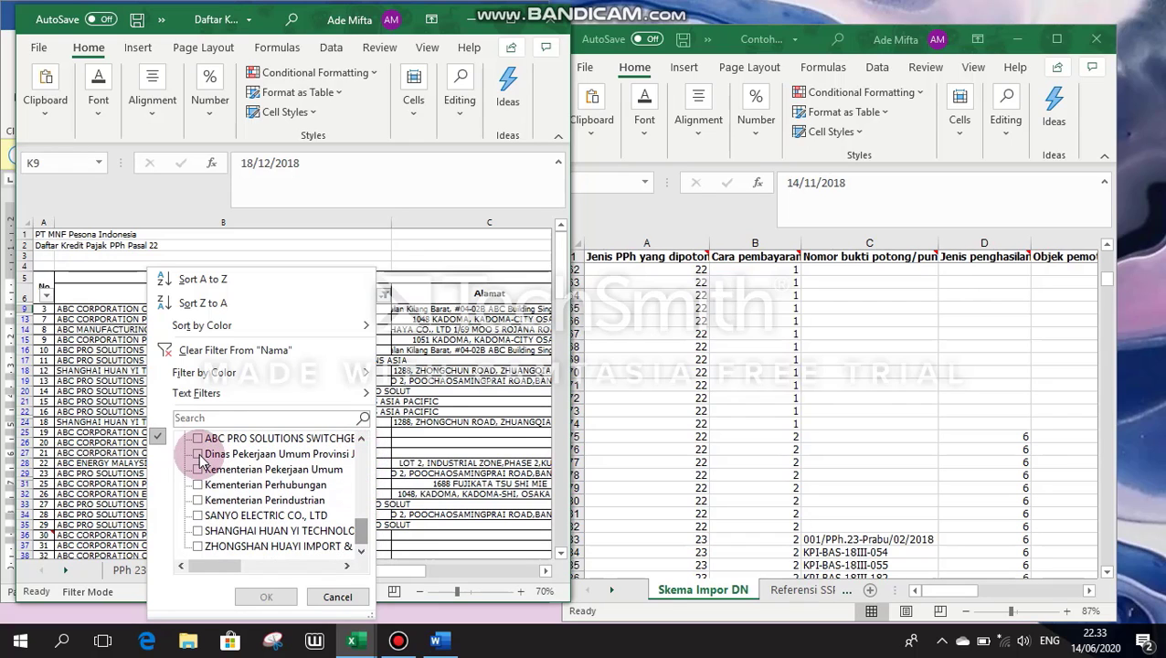
pyautogui.click(199, 471)
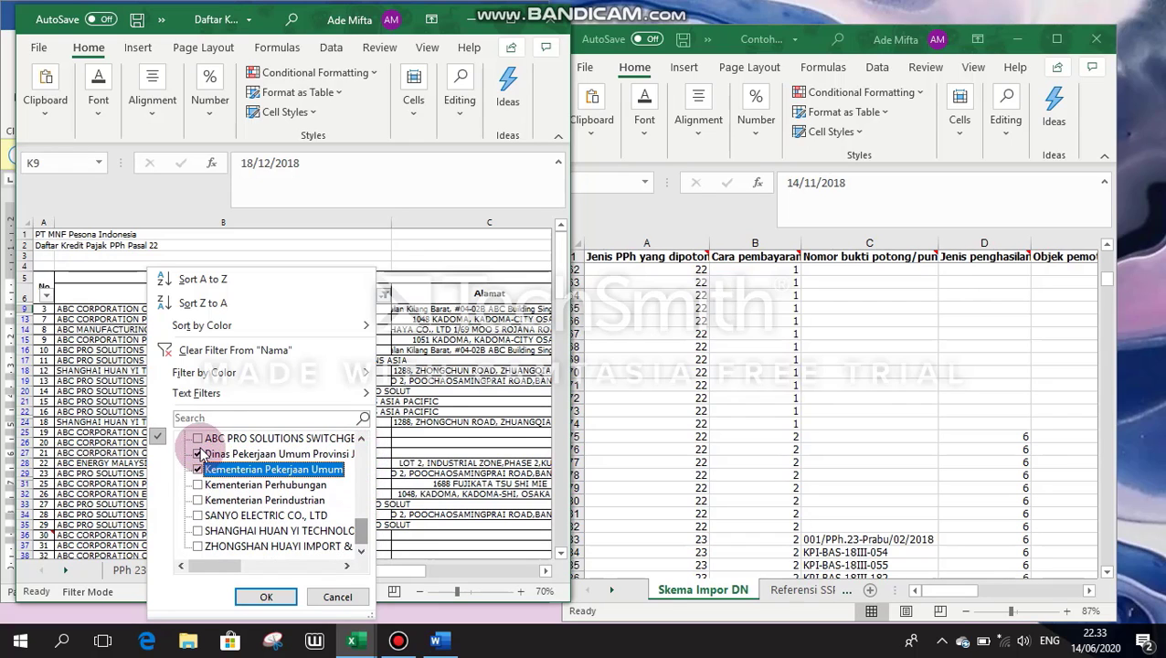
pyautogui.click(198, 486)
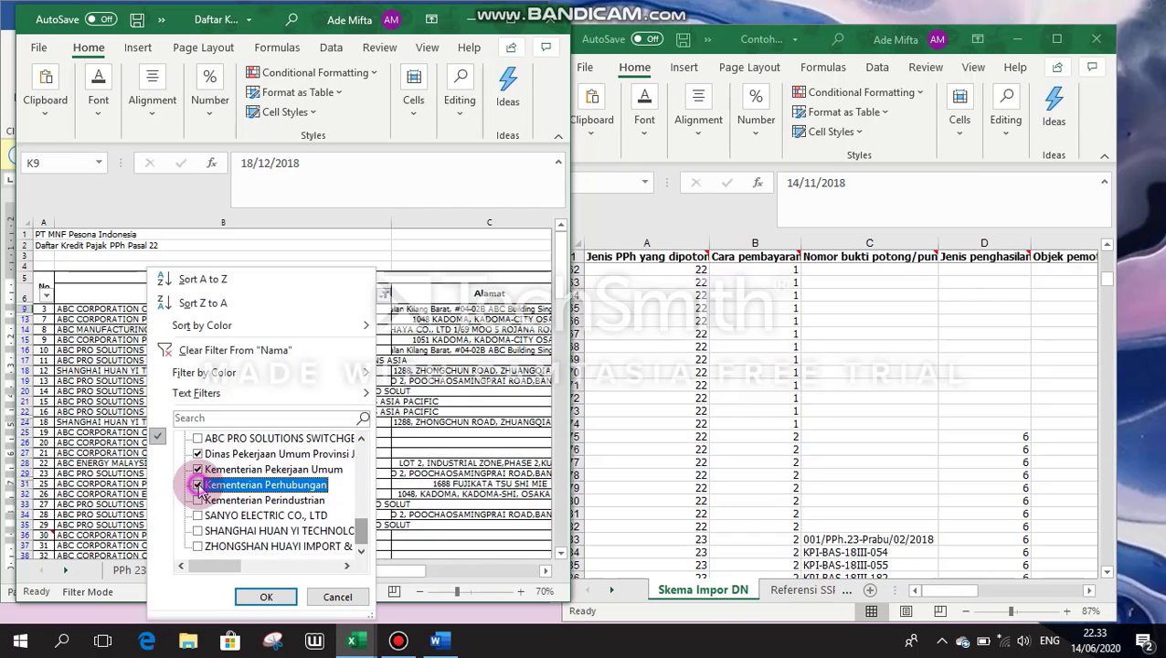
pyautogui.click(198, 501)
pyautogui.click(268, 597)
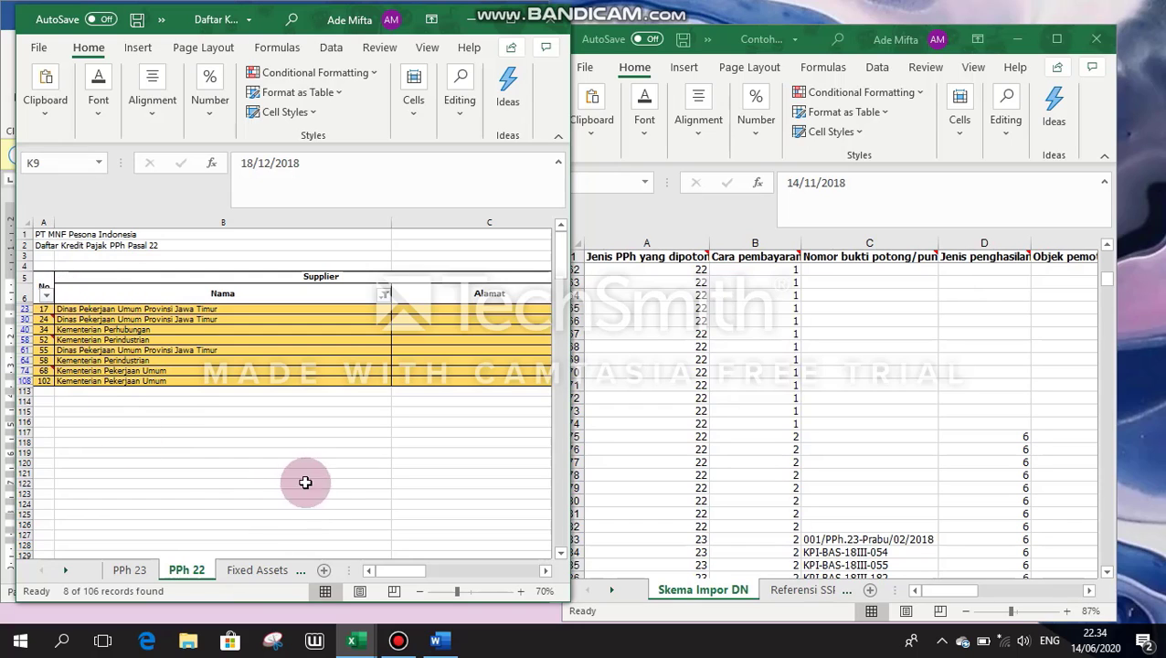
# Step: Review the template's payment method in cell B83, then show the credit list's PPh 23 sheet
pyautogui.moveTo(399, 573); pyautogui.dragTo(466, 568)
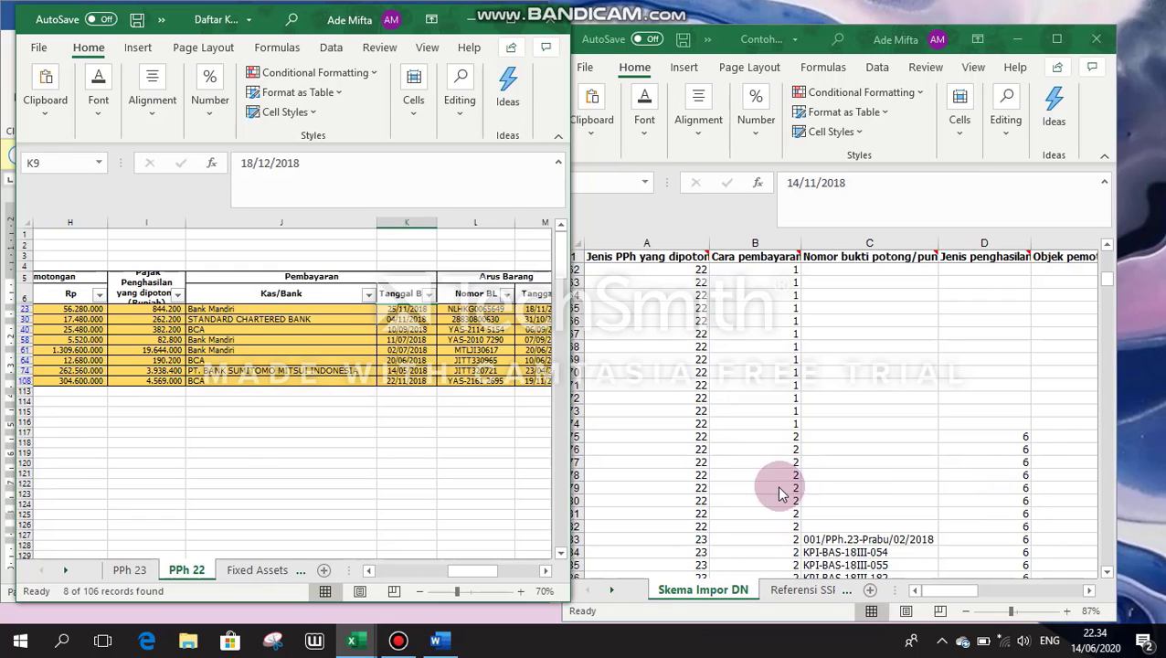
pyautogui.scroll(-1, 736, 526)
pyautogui.click(733, 520)
pyautogui.scroll(-1, 736, 521)
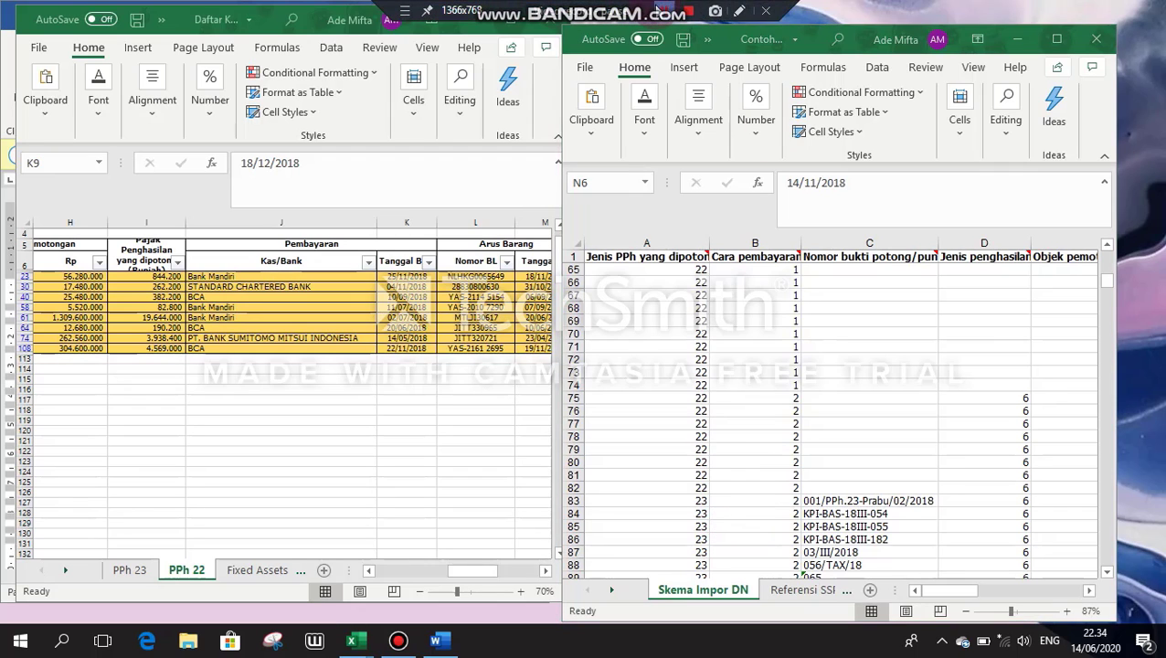
pyautogui.moveTo(1109, 283)
pyautogui.mouseDown()
pyautogui.moveTo(1110, 296)
pyautogui.moveTo(1109, 282)
pyautogui.mouseUp()
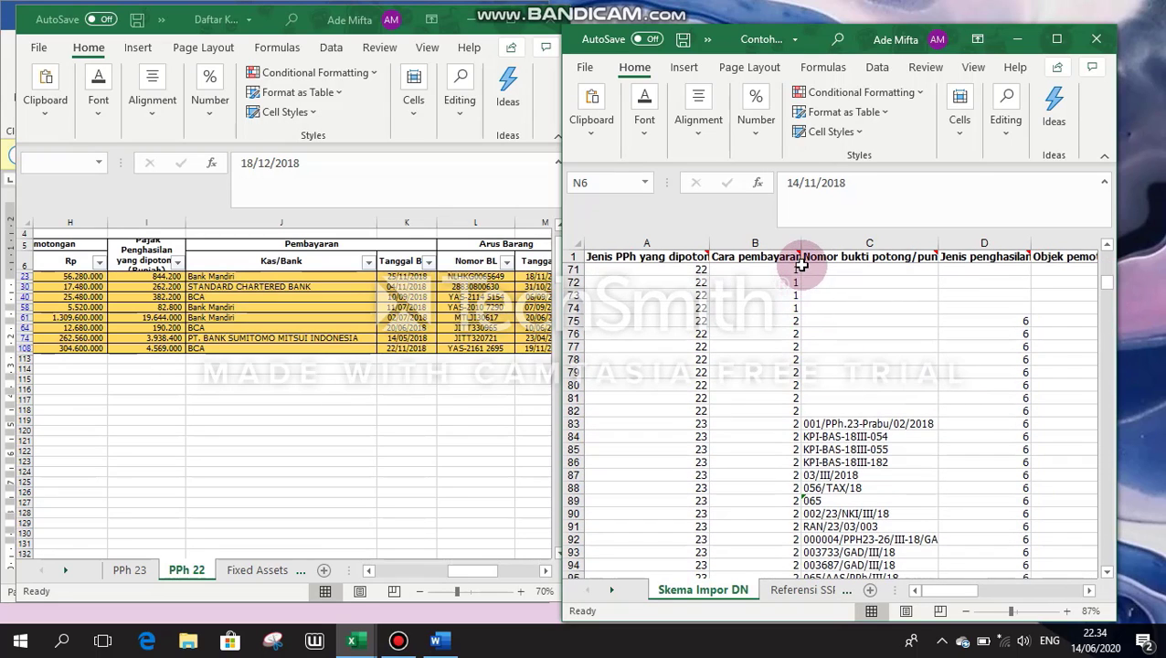
pyautogui.moveTo(797, 254)
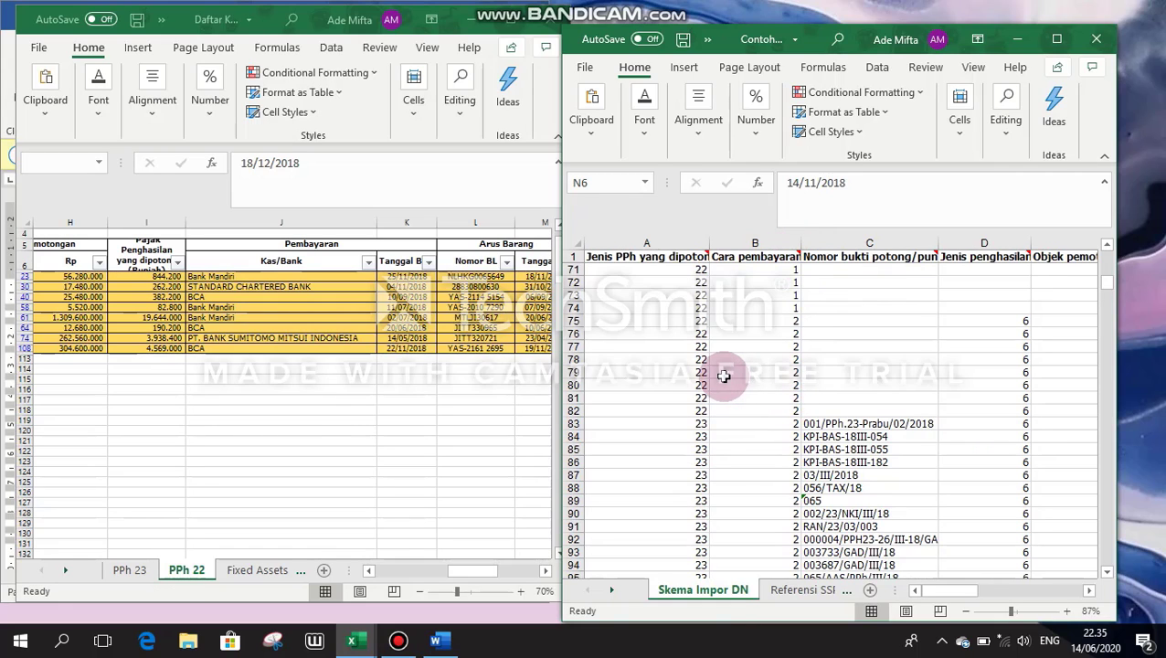
pyautogui.click(730, 425)
pyautogui.click(129, 570)
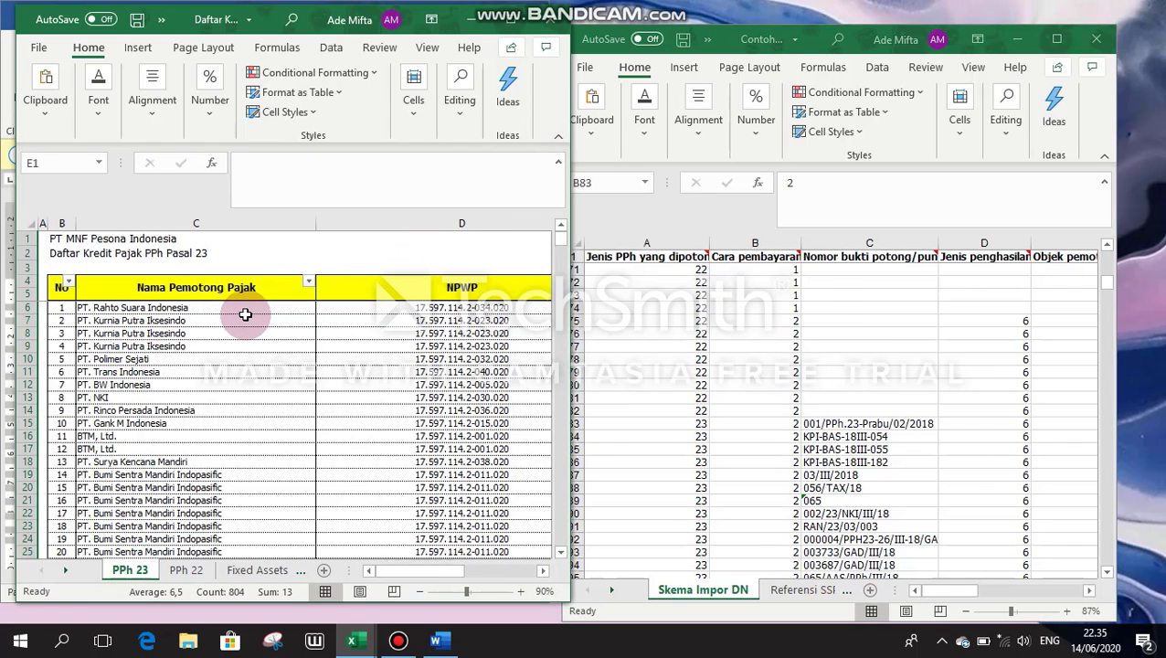
# Step: Paste the withholder names into the template from cell I83 and check cells A83 and C83
pyautogui.click(970, 590)
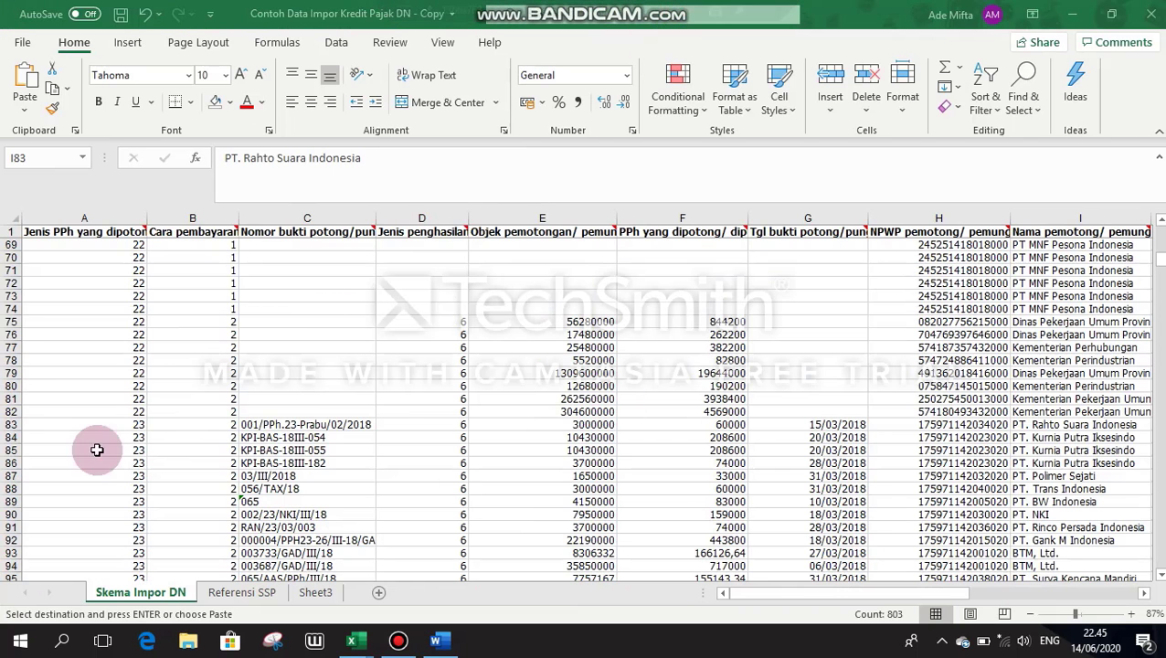
pyautogui.hotkey('ctrl', 'v')
pyautogui.click(134, 425)
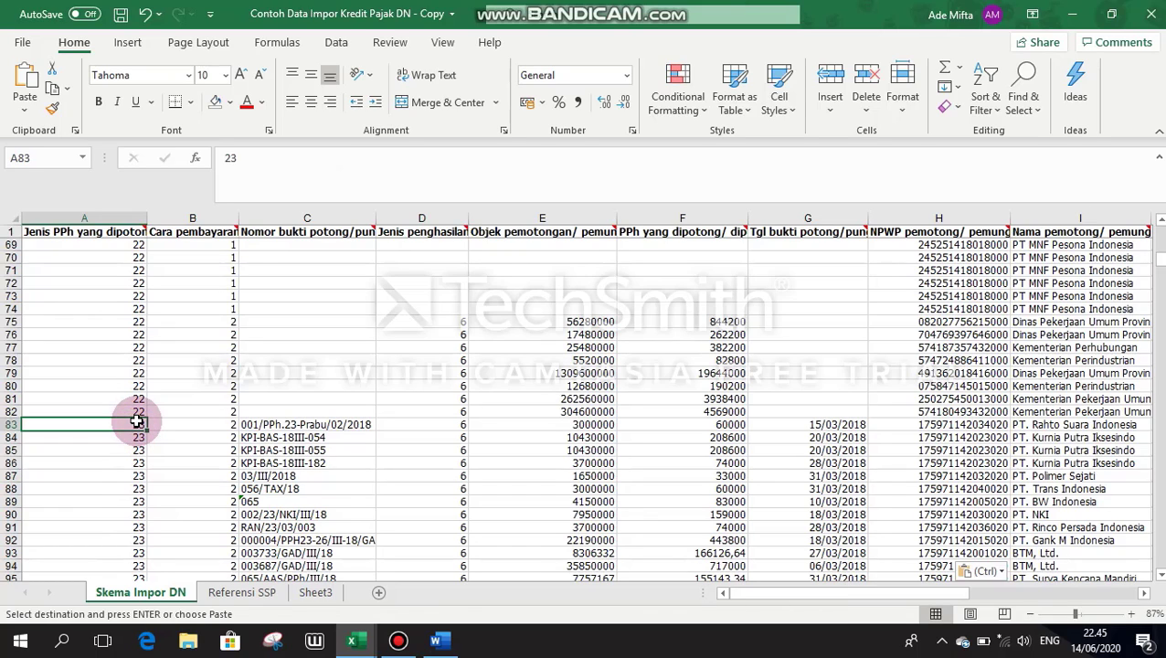
pyautogui.press('Right')
pyautogui.press('Right')
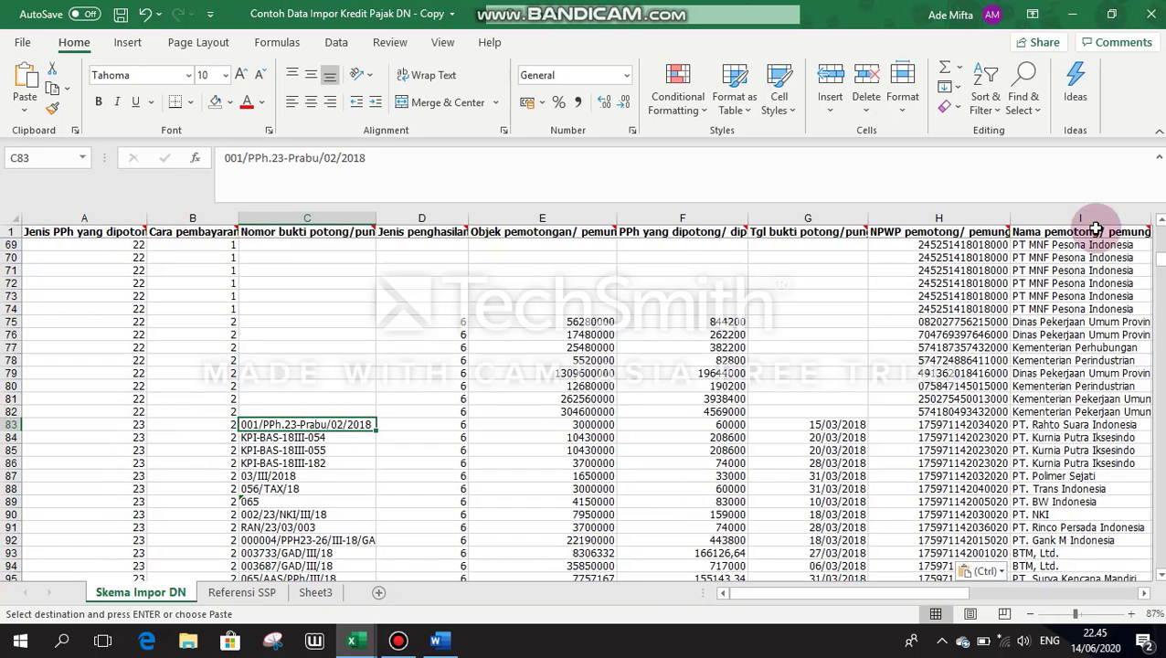
# Step: Shrink the template window and bring the PPh 23 credit list forward, scrolled to the top
pyautogui.click(1112, 13)
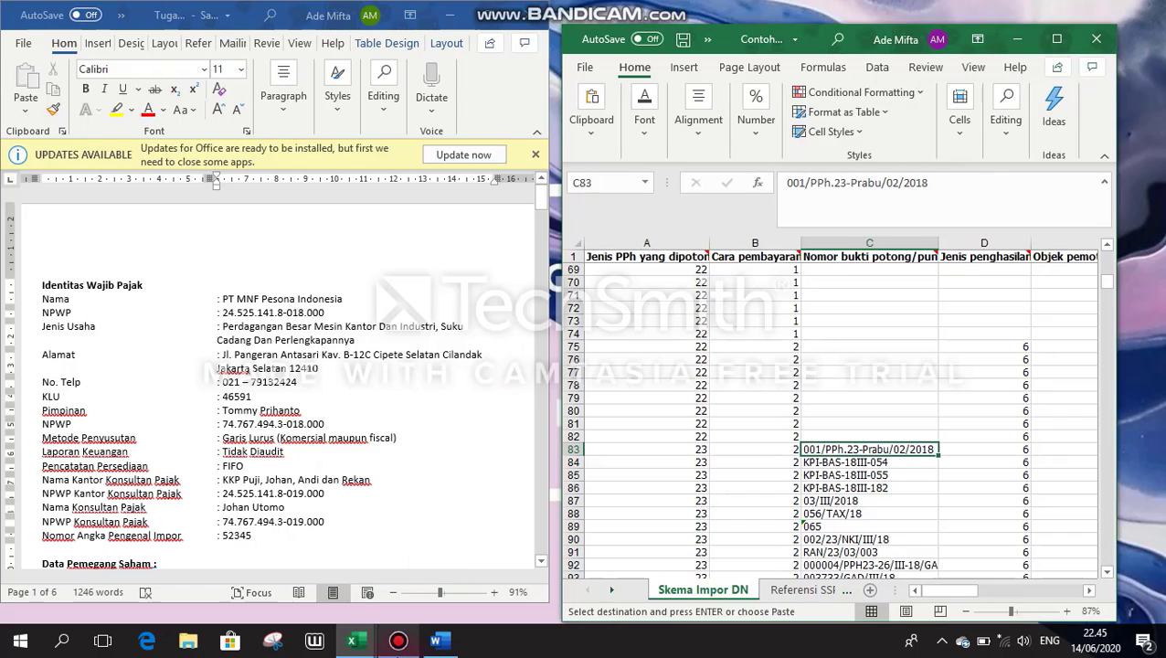
pyautogui.moveTo(359, 644)
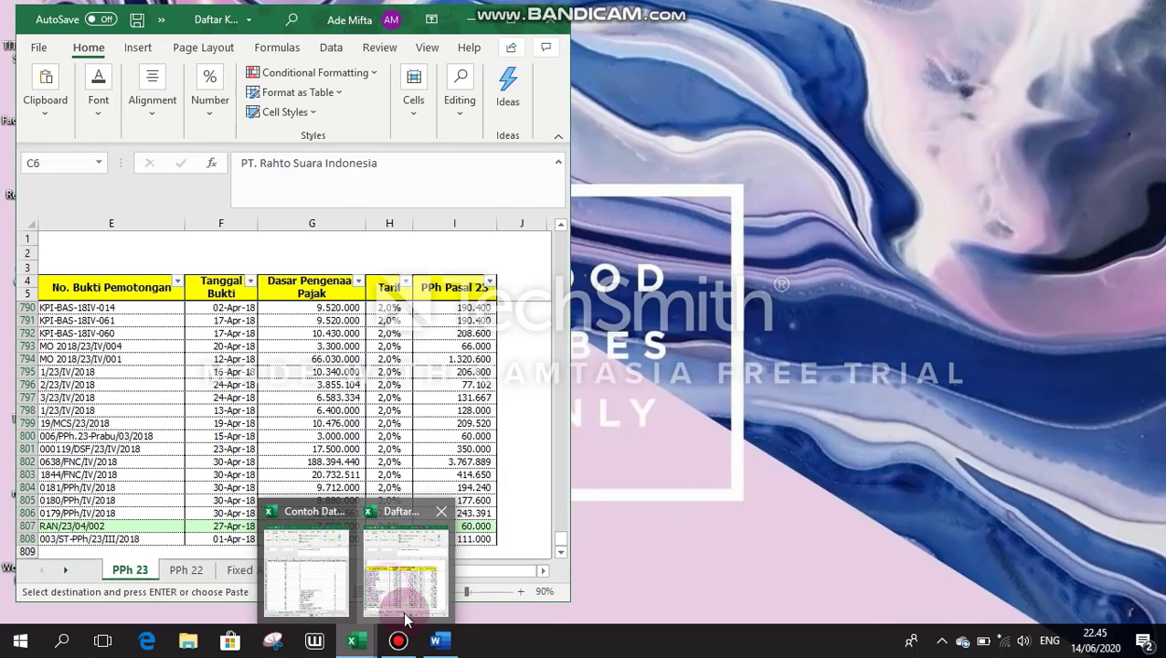
pyautogui.click(416, 553)
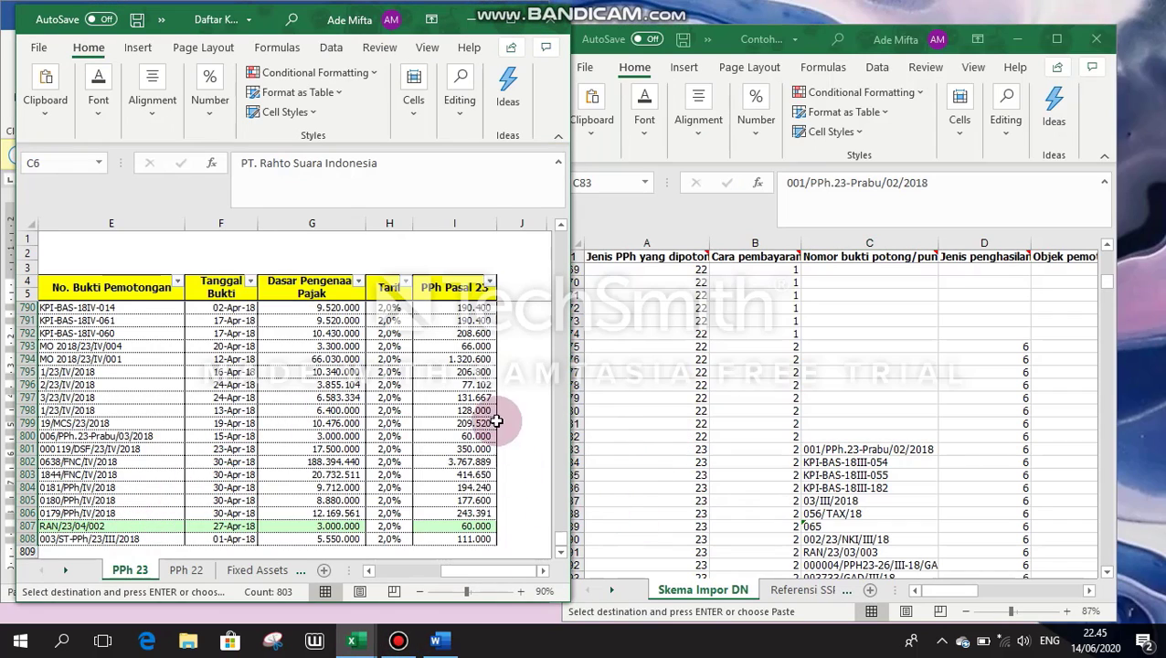
pyautogui.moveTo(560, 539); pyautogui.dragTo(561, 222)
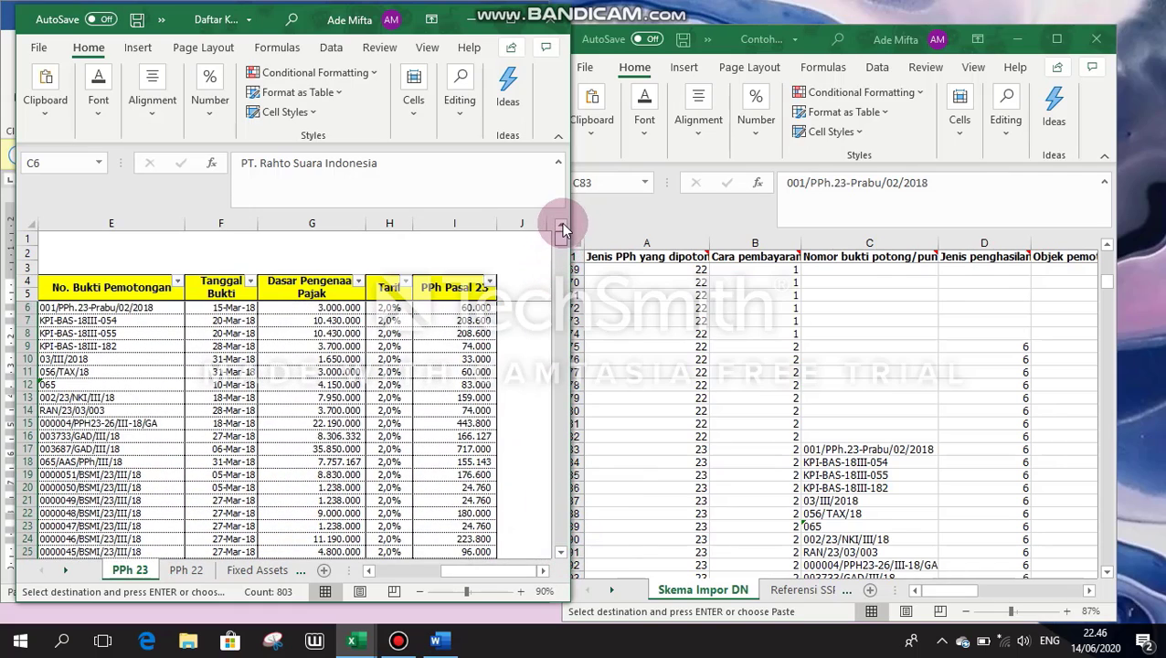
# Step: Check Jenis penghasilan in template row 83, then resize the template beside the credit list
pyautogui.click(778, 544)
pyautogui.press('Right')
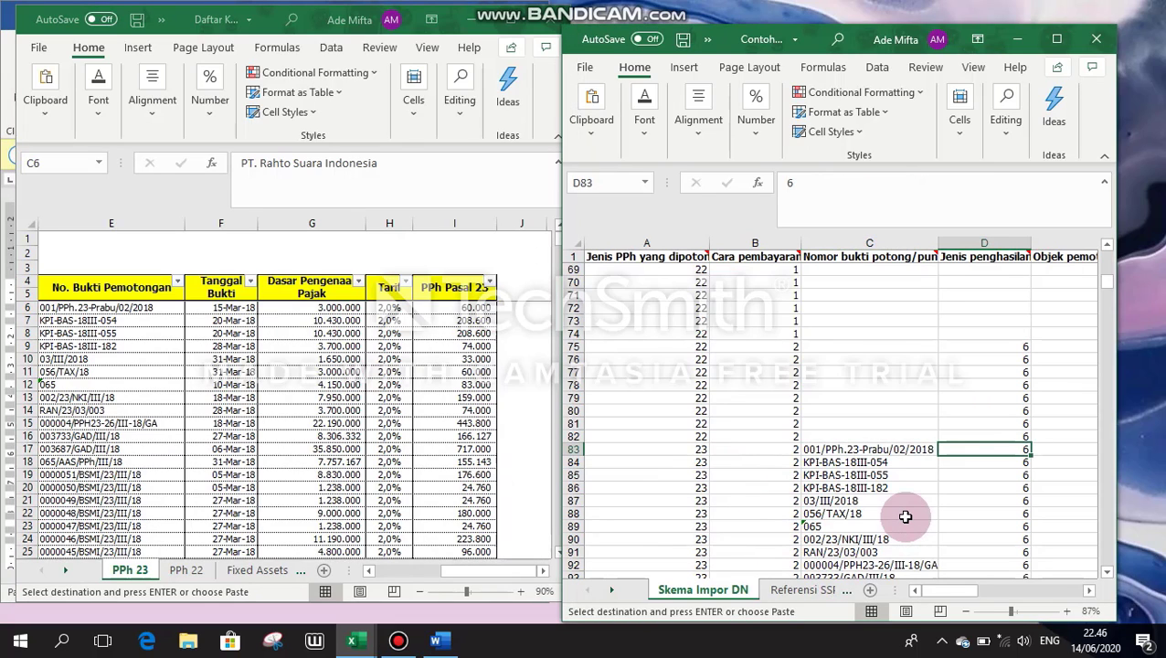
pyautogui.moveTo(1028, 254)
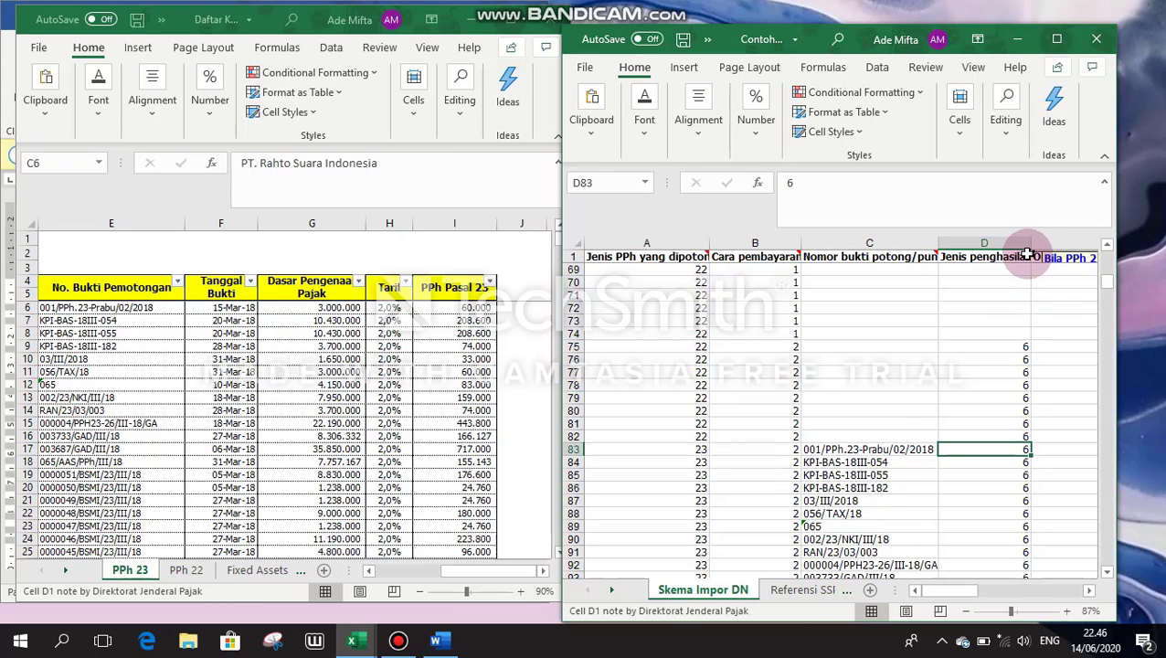
pyautogui.moveTo(1108, 280); pyautogui.dragTo(1110, 249)
pyautogui.click(1057, 44)
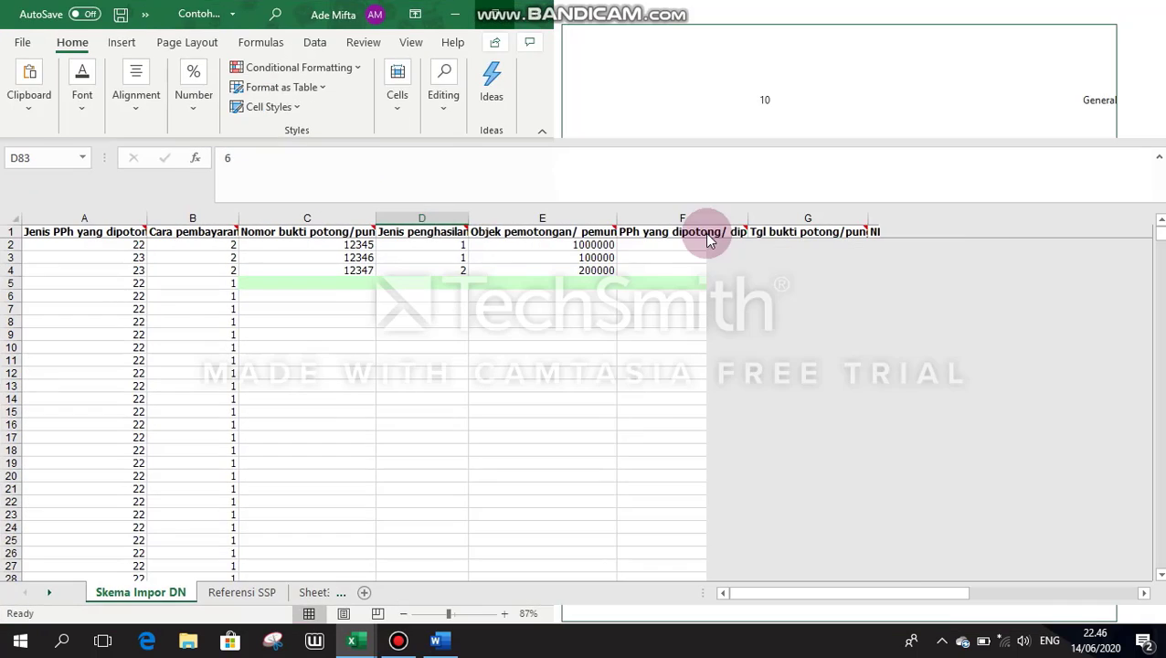
pyautogui.moveTo(463, 232)
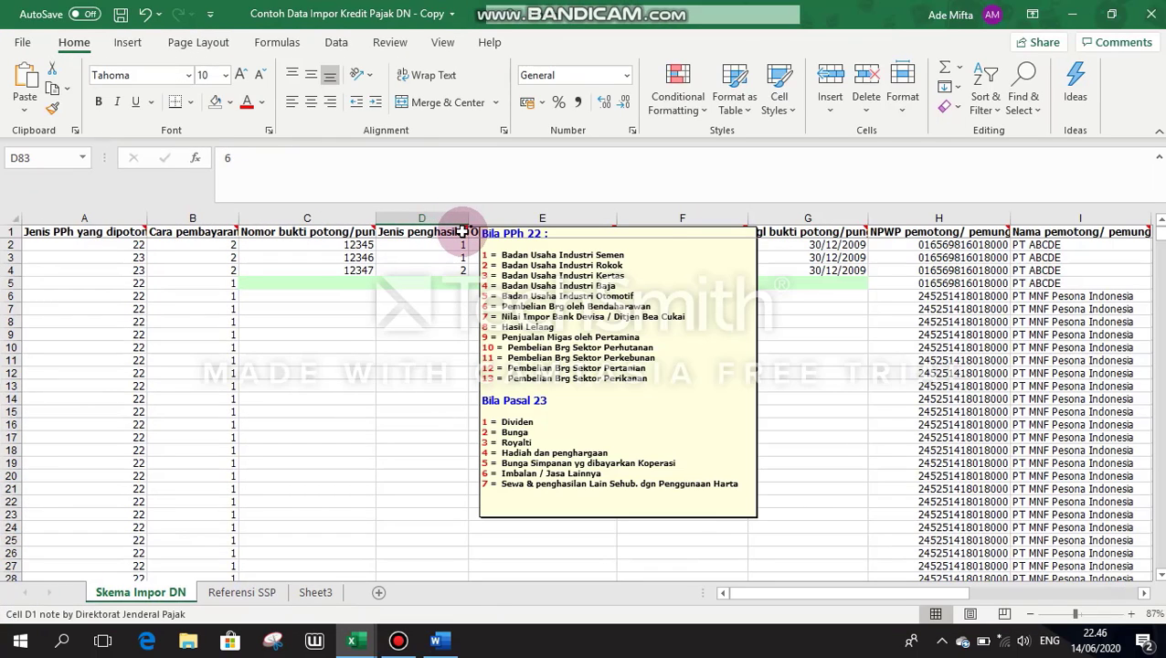
pyautogui.click(1111, 13)
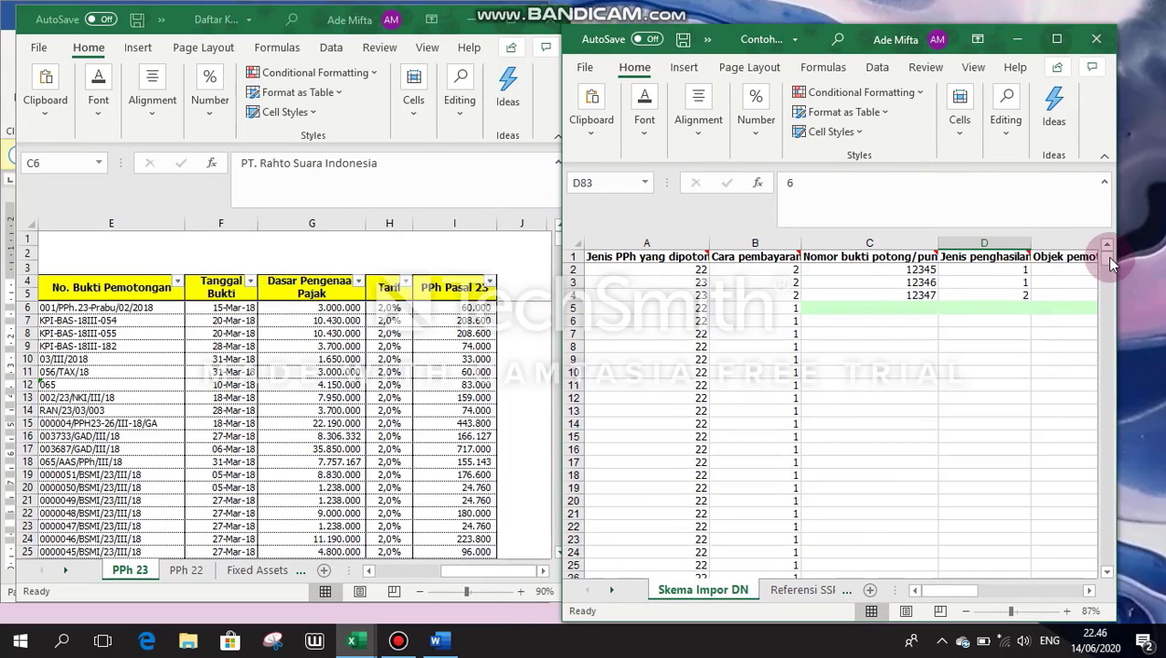
pyautogui.moveTo(1107, 256); pyautogui.dragTo(1105, 305)
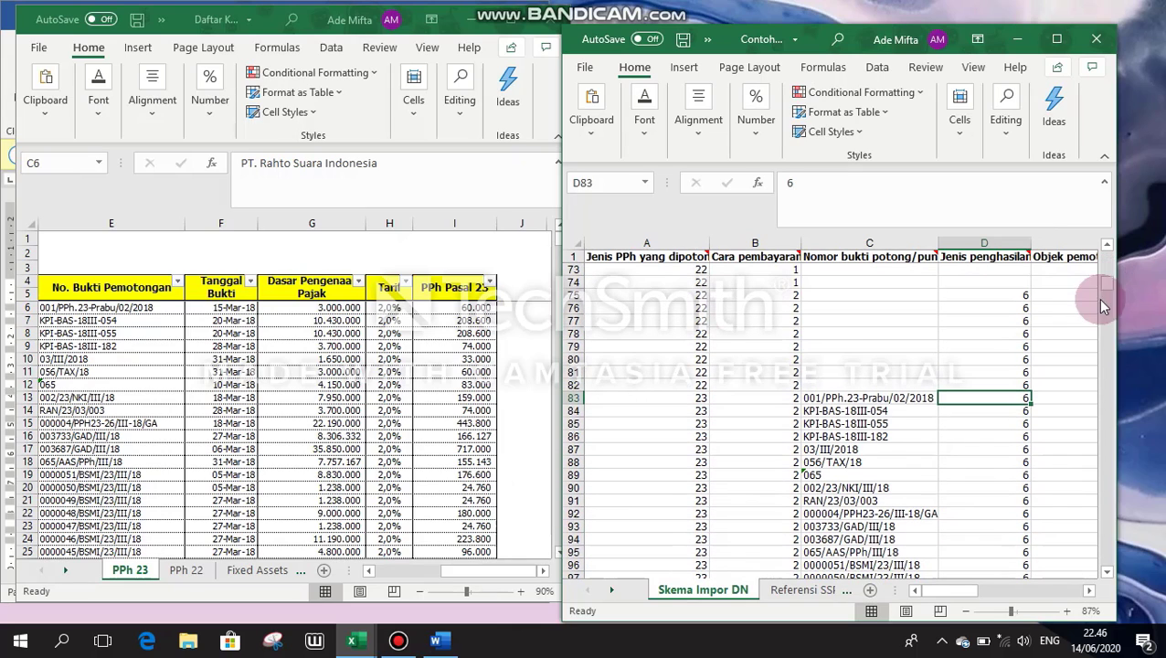
pyautogui.press('Right')
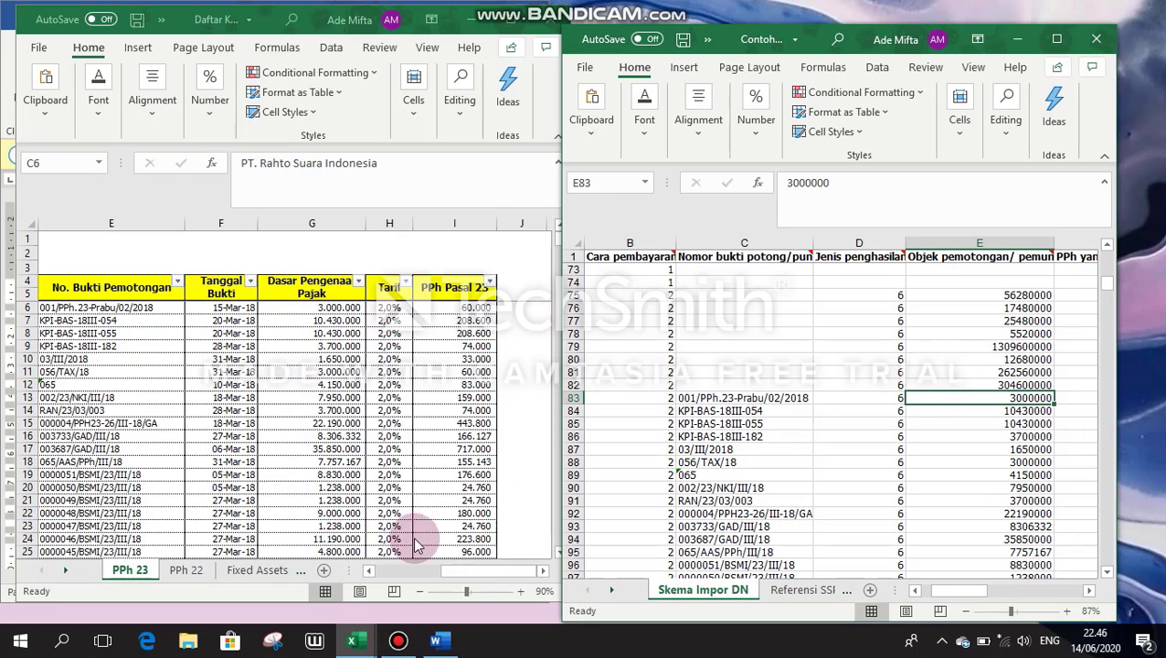
pyautogui.moveTo(450, 578); pyautogui.dragTo(432, 578)
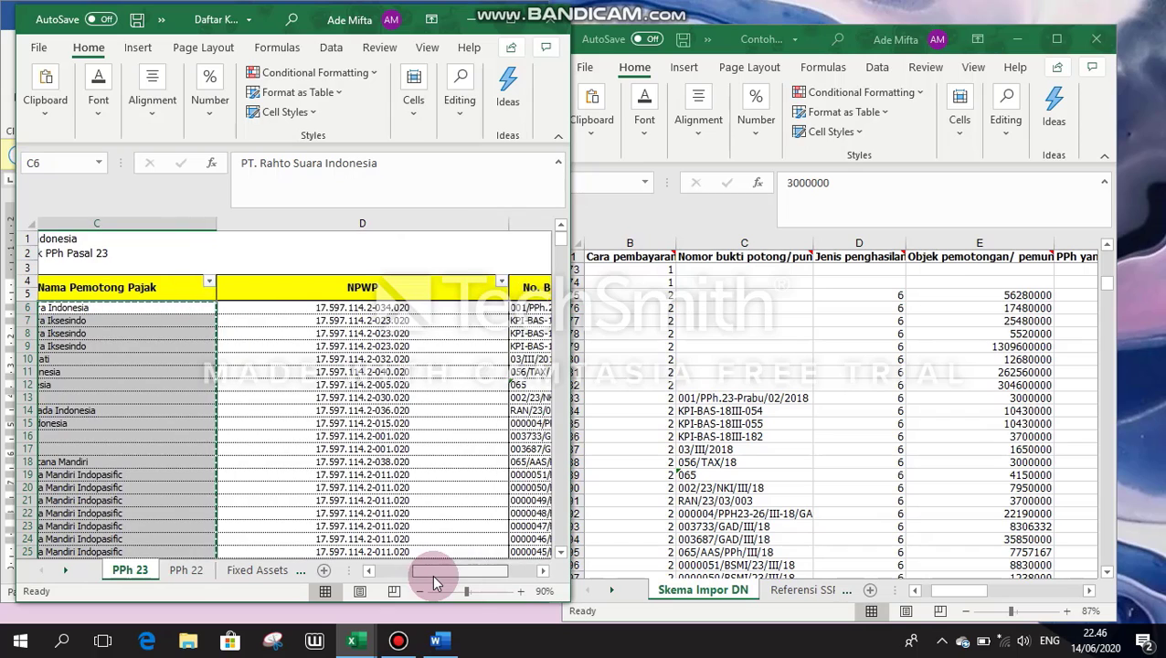
pyautogui.click(954, 459)
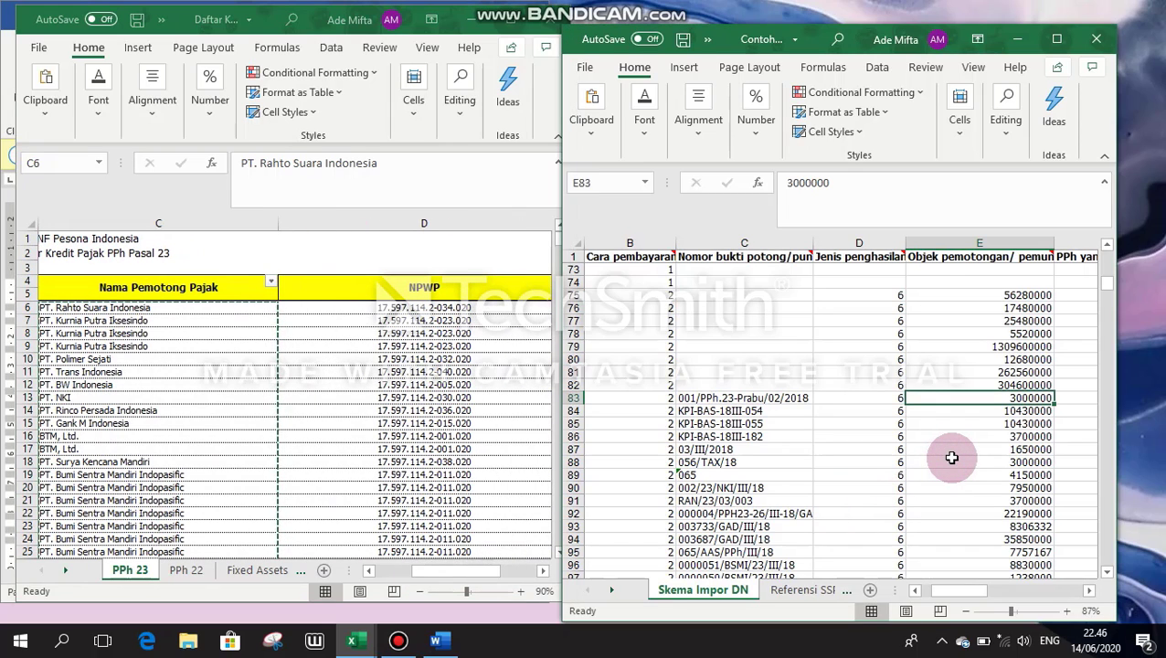
pyautogui.click(513, 570)
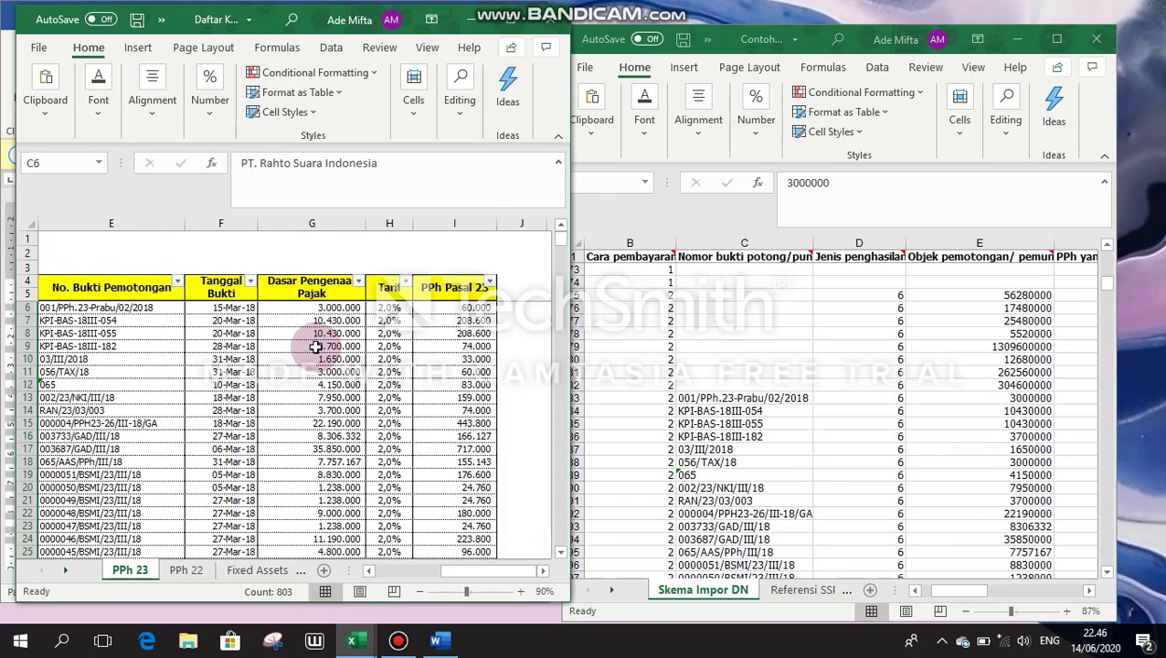
pyautogui.click(312, 286)
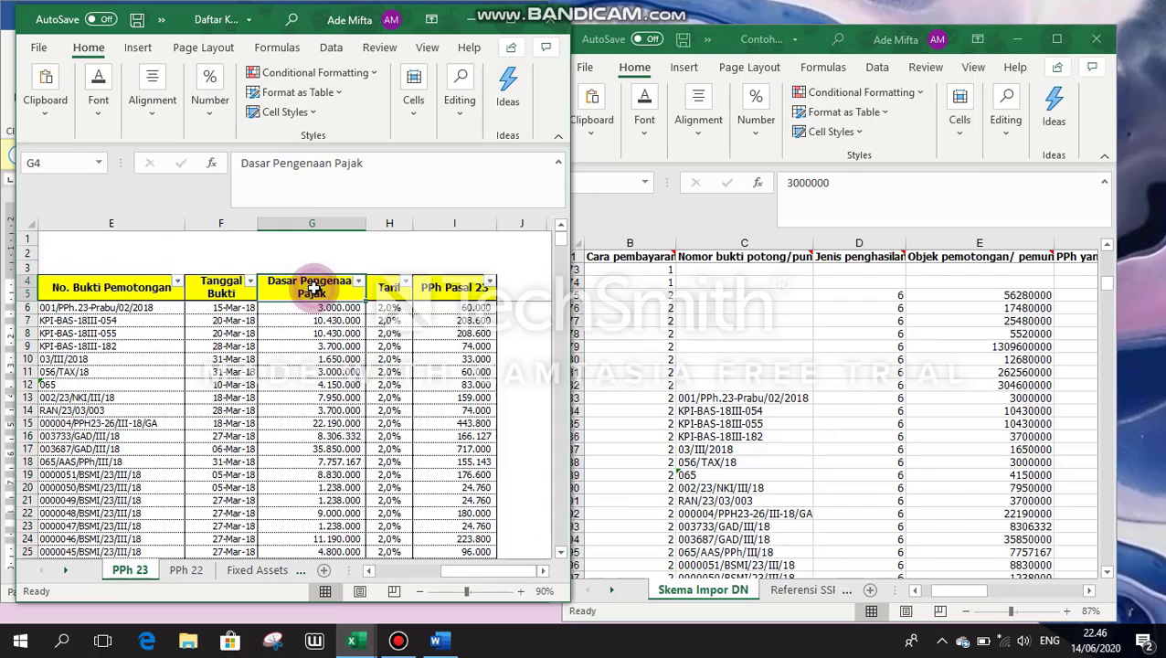
pyautogui.click(890, 397)
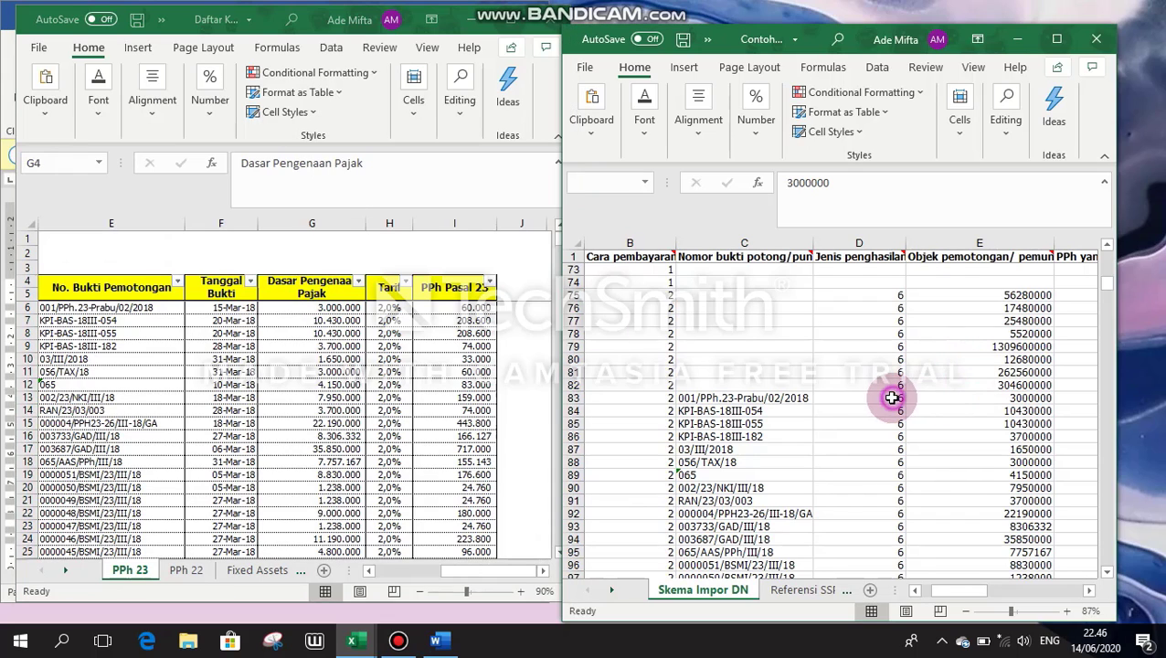
pyautogui.press('Right')
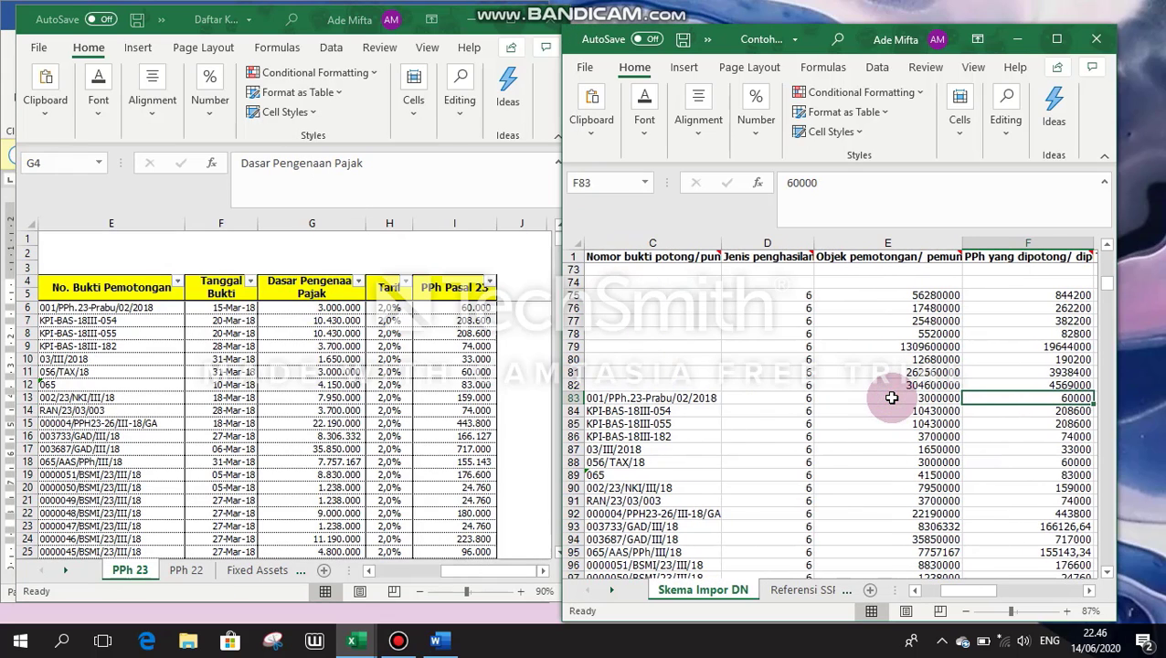
pyautogui.click(443, 308)
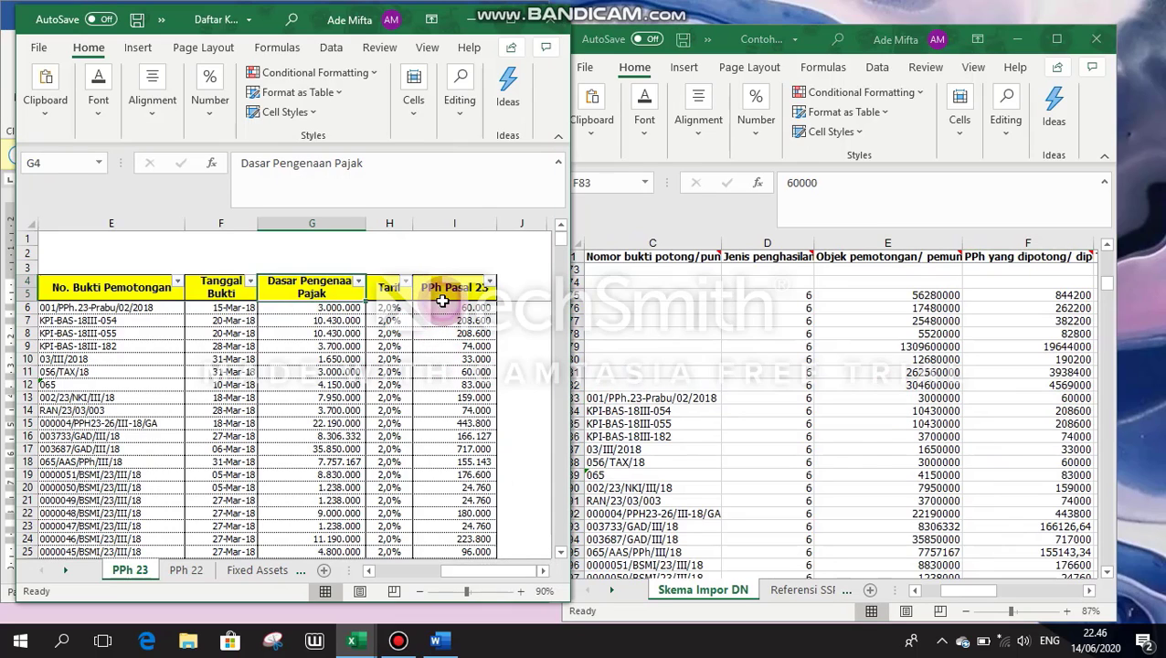
# Step: Step across template row 83 through slip date, NPWP, address, Kode MAP and Tanggal setor
pyautogui.click(987, 596)
pyautogui.moveTo(994, 594); pyautogui.dragTo(1013, 593)
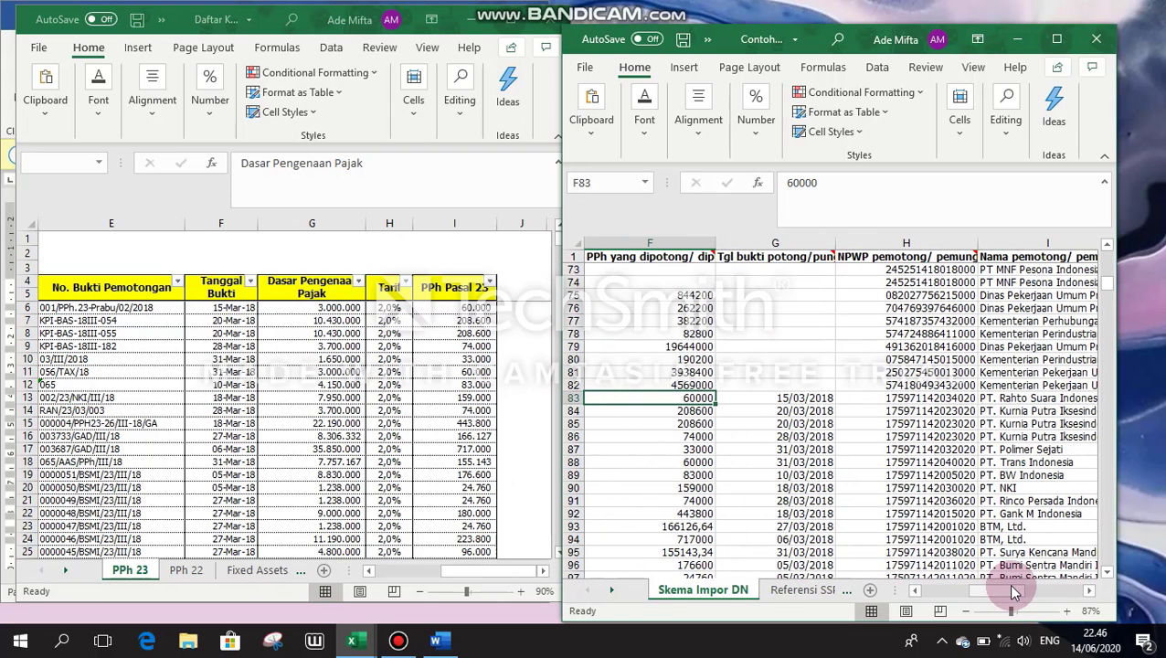
pyautogui.press('Right')
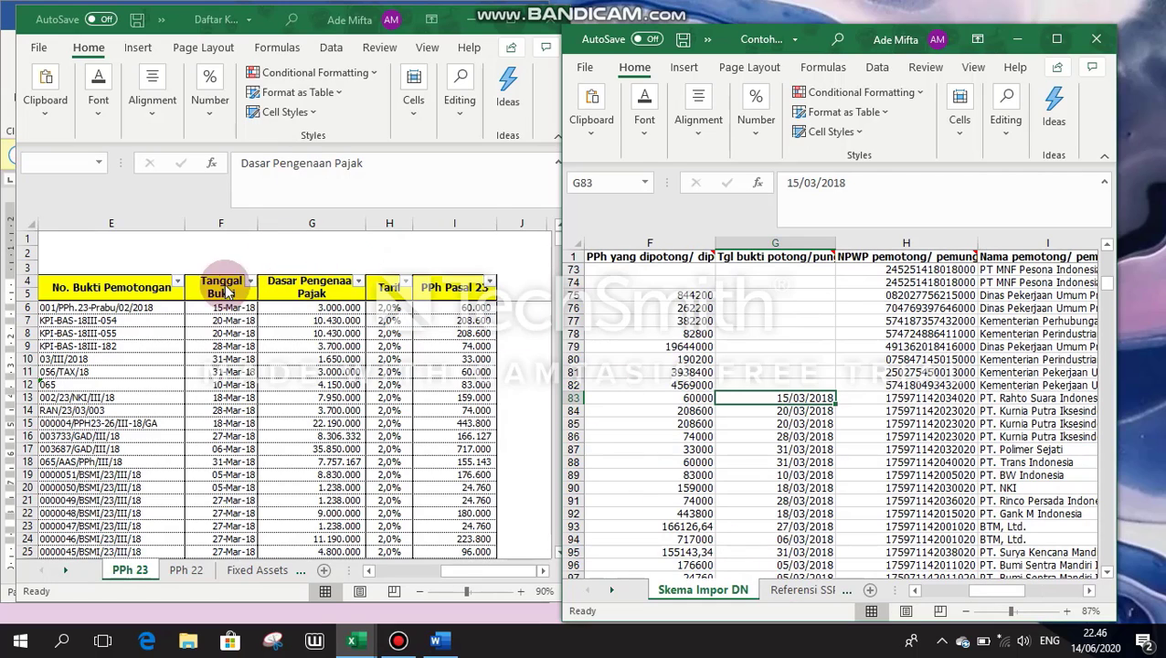
pyautogui.press('Right')
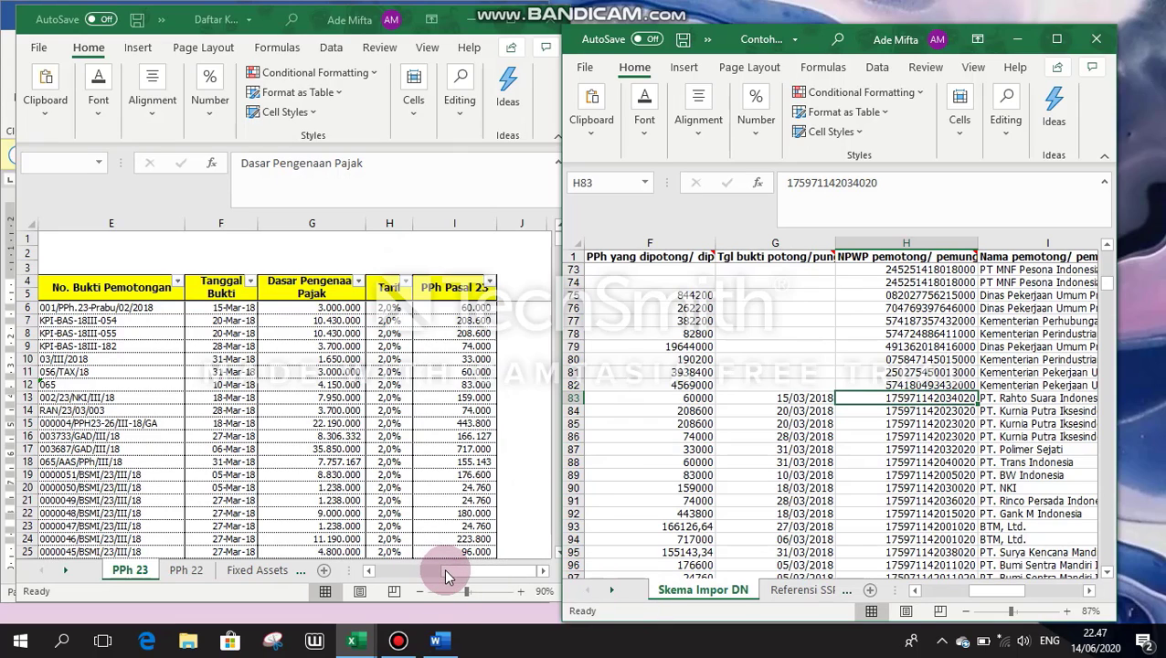
pyautogui.moveTo(447, 574); pyautogui.dragTo(372, 577)
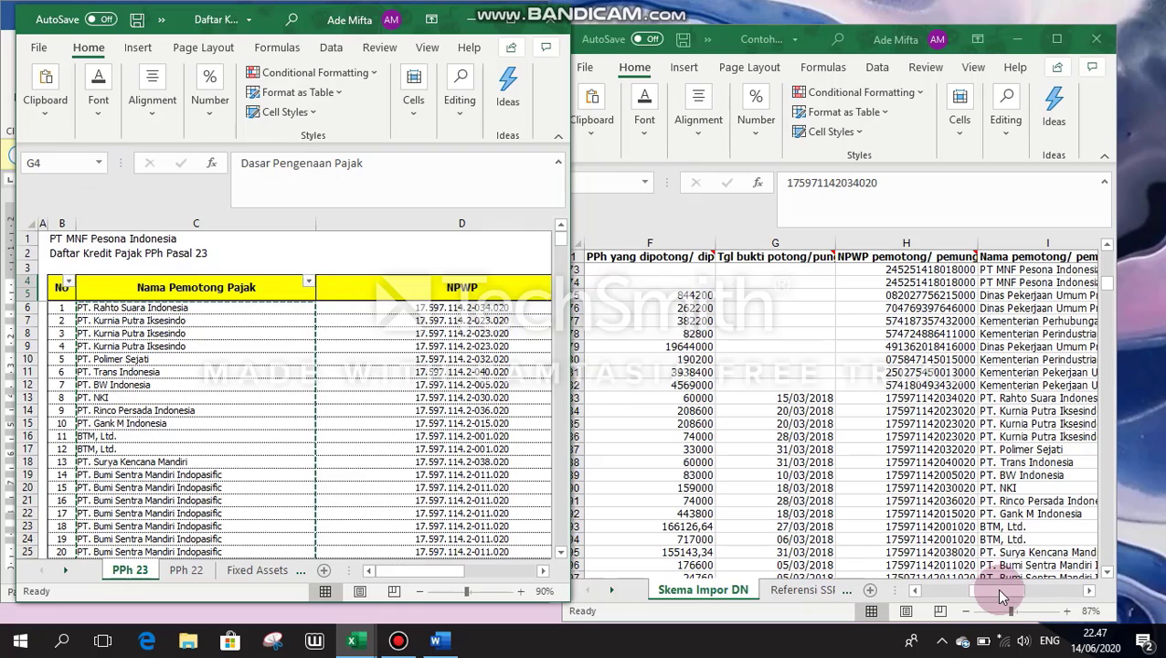
pyautogui.moveTo(1017, 587); pyautogui.dragTo(1023, 595)
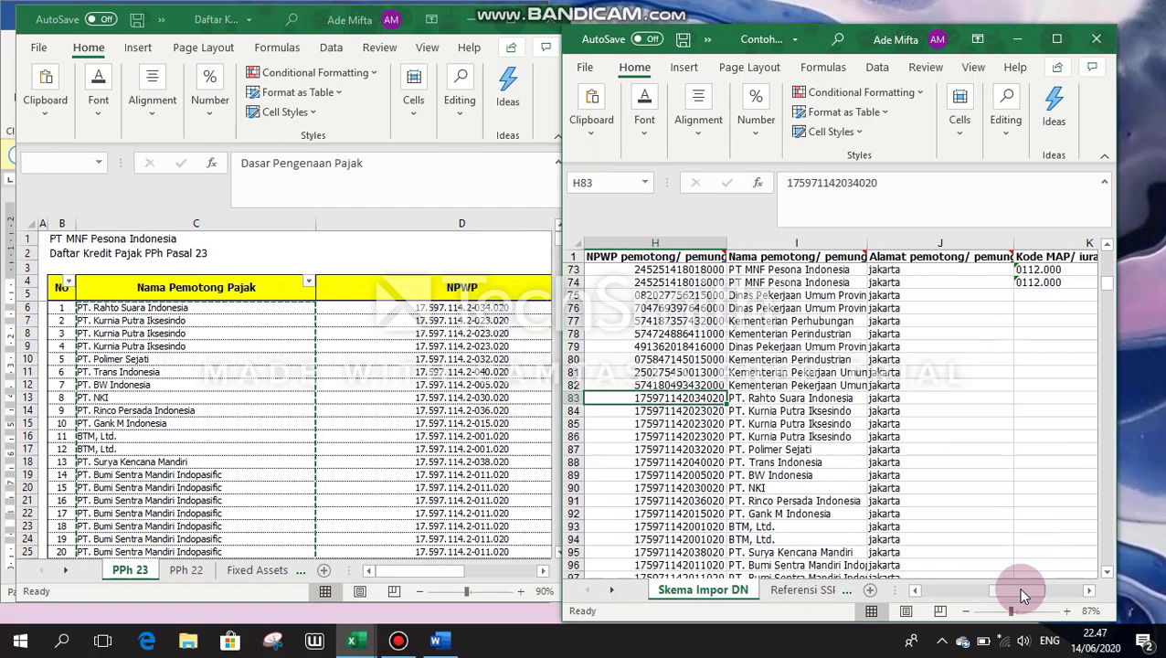
pyautogui.press('Right')
pyautogui.press('Right')
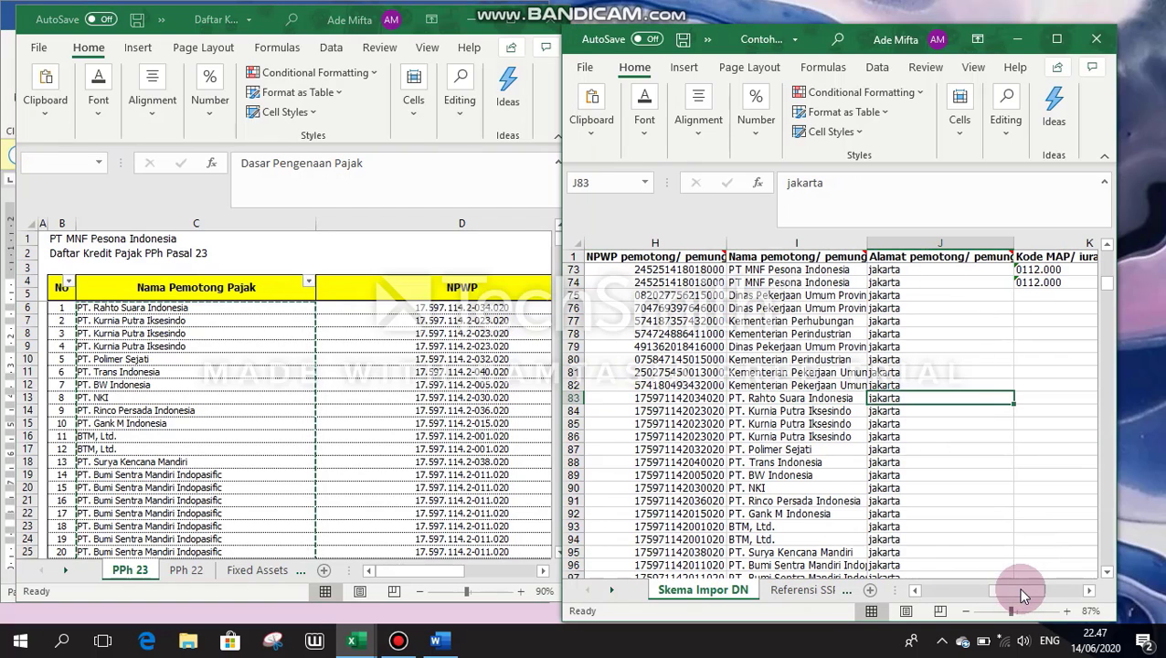
pyautogui.press('Right')
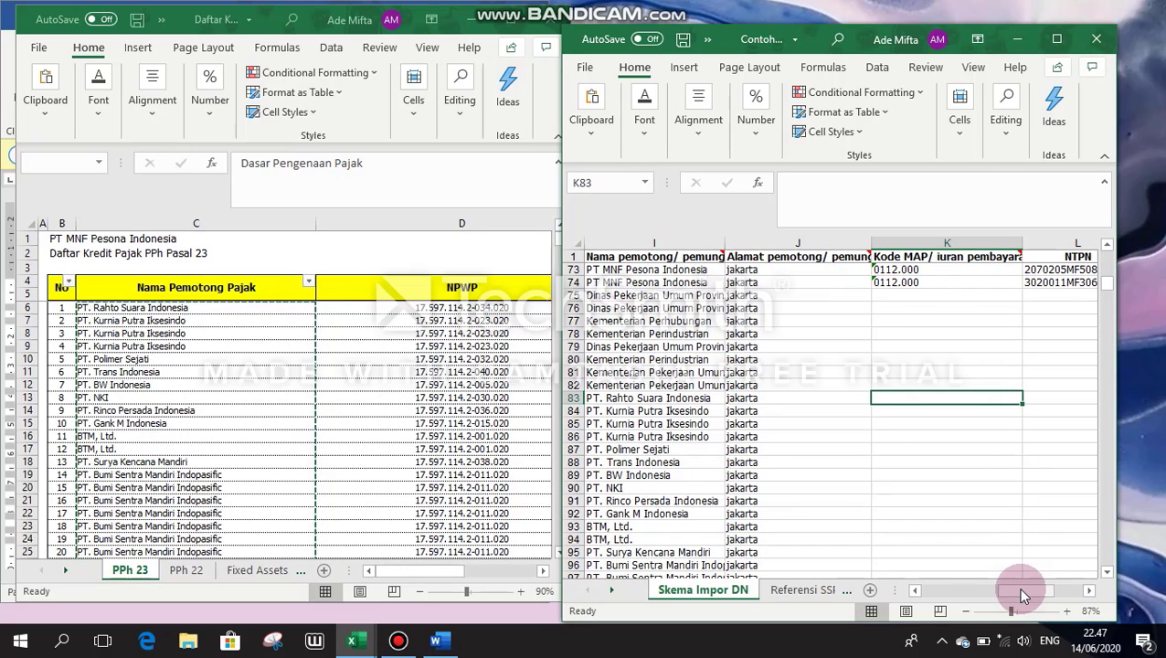
pyautogui.press('Right')
pyautogui.press('Right')
pyautogui.press('Right')
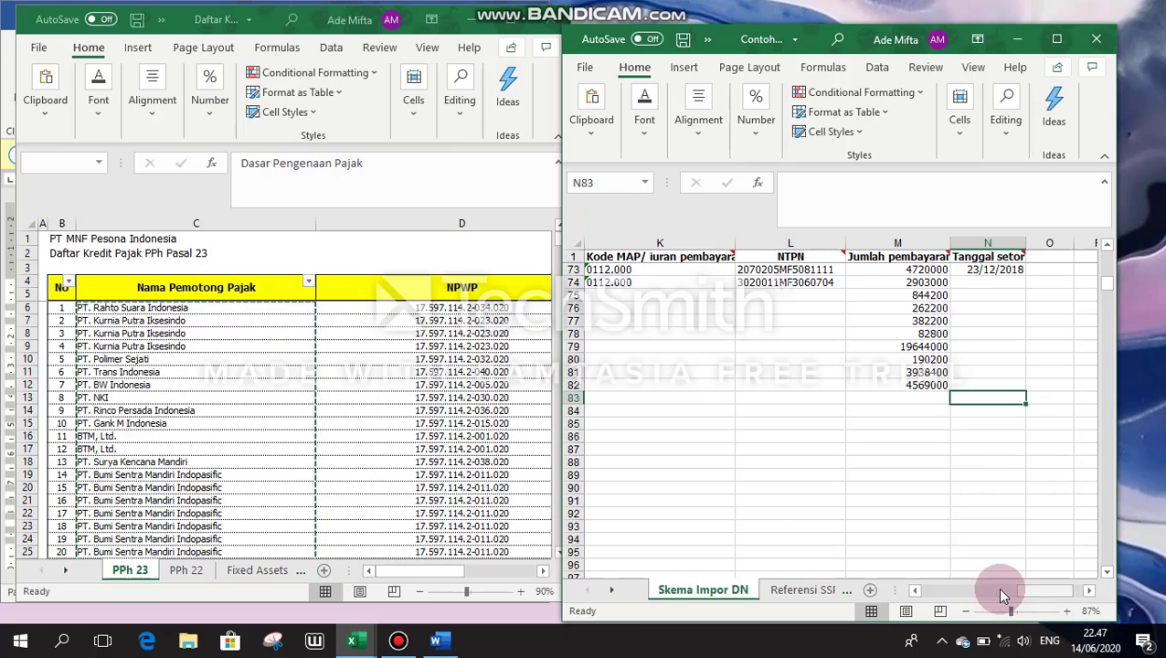
# Step: Maximize the Skema Impor DN template window and scroll through its rows
pyautogui.click(665, 9)
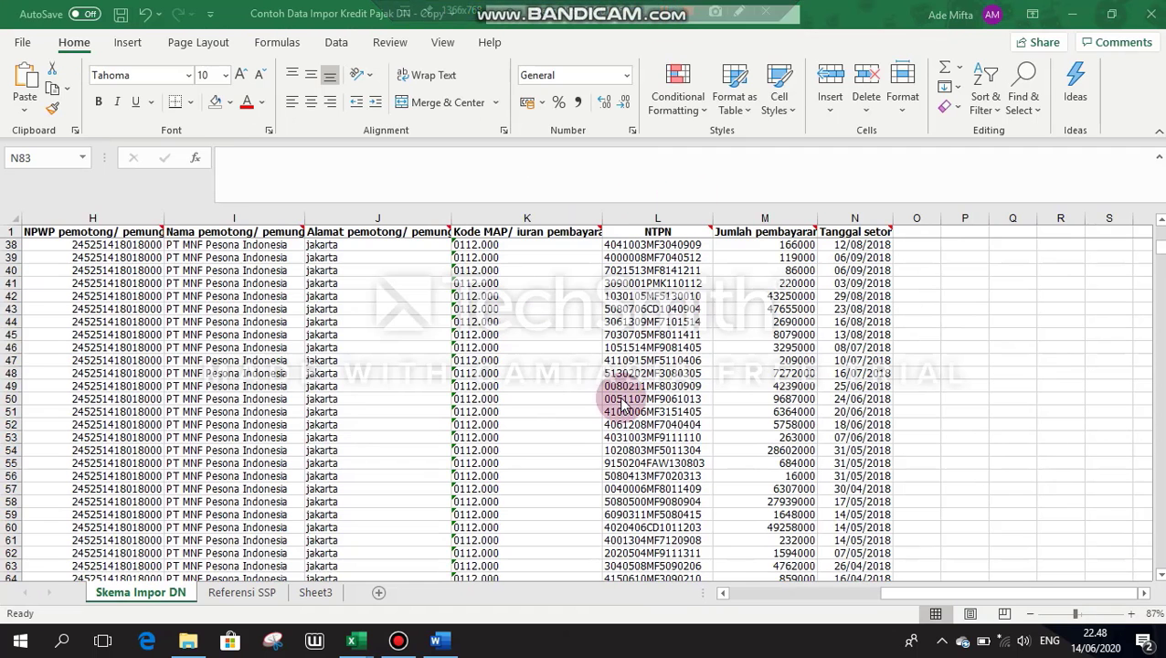
pyautogui.click(611, 510)
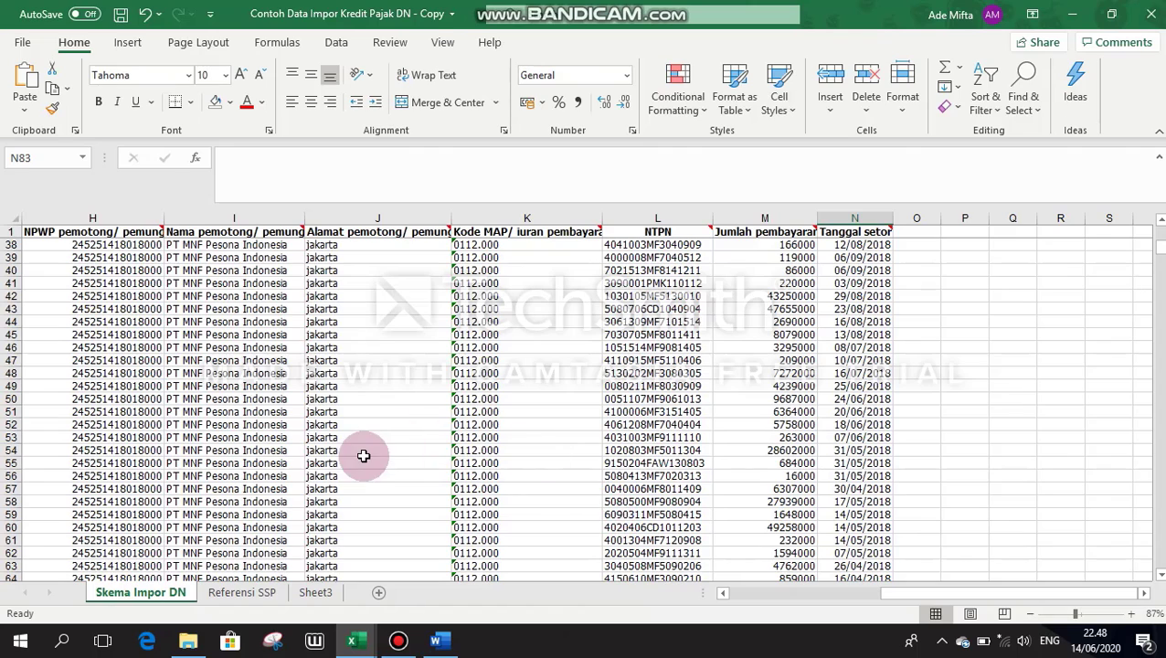
pyautogui.scroll(-7, 583, 405)
pyautogui.scroll(-2, 583, 405)
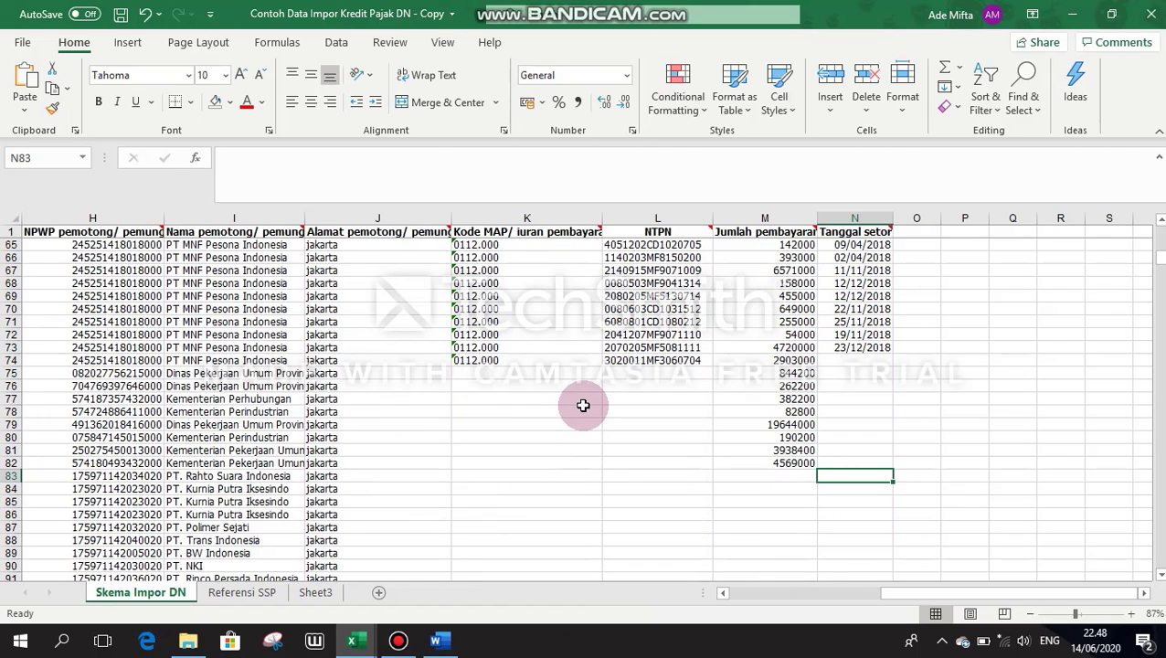
pyautogui.scroll(-2, 583, 405)
pyautogui.scroll(12, 583, 405)
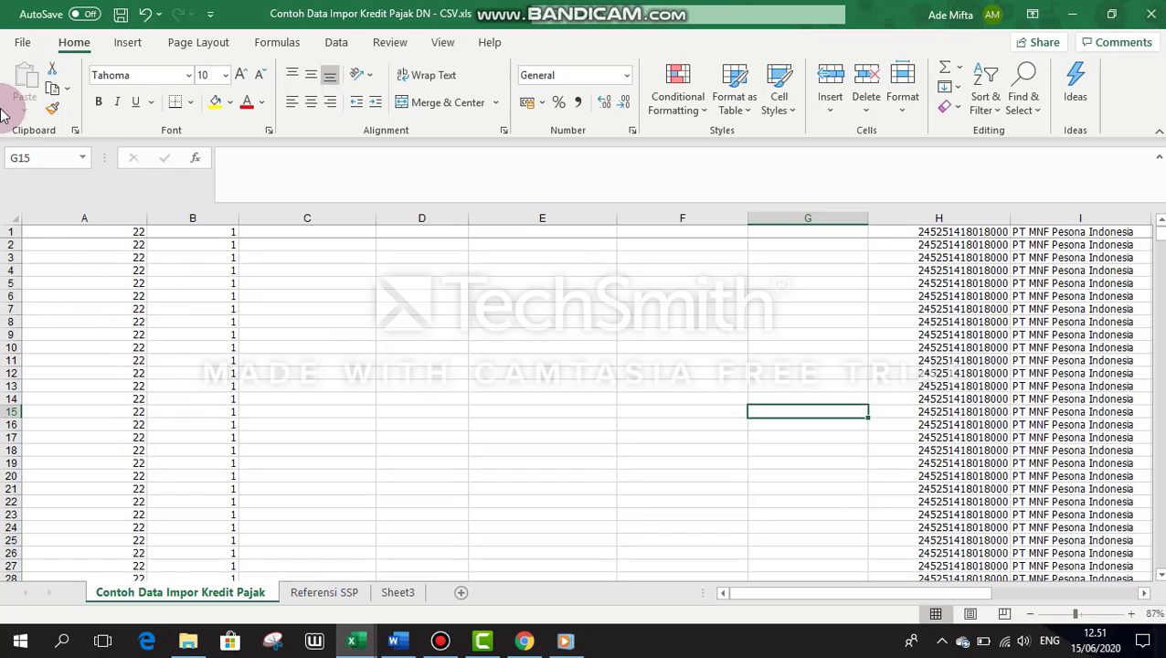
# Step: Save the workbook as CSV (Comma delimited) via Save As, then minimise Excel
pyautogui.click(27, 42)
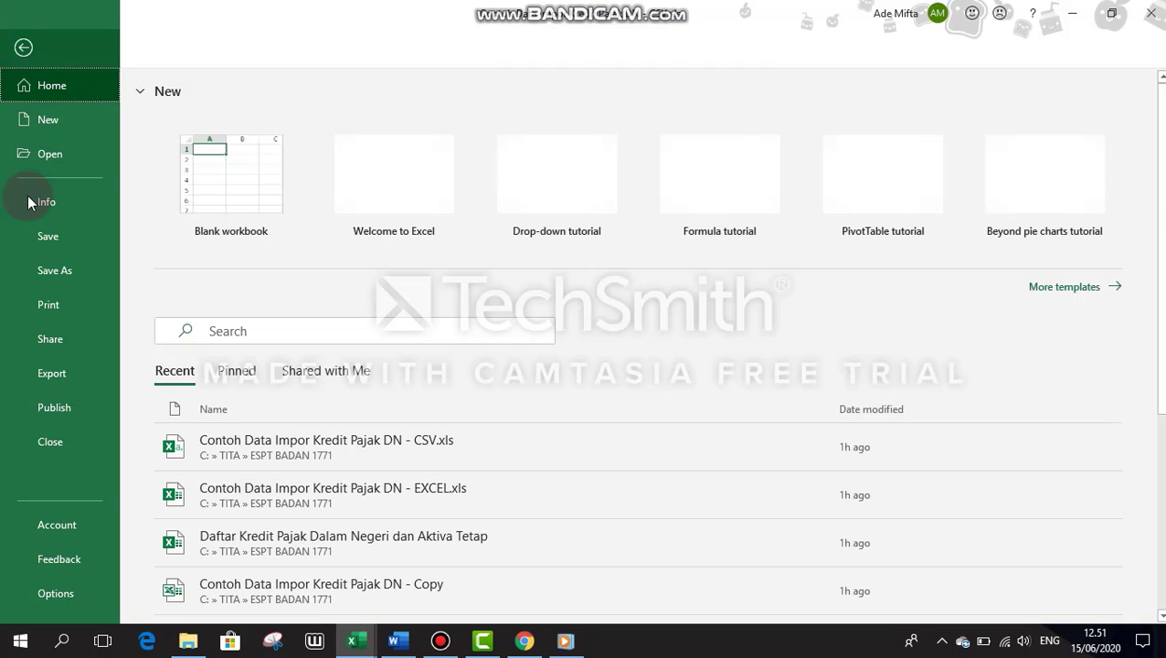
pyautogui.click(50, 269)
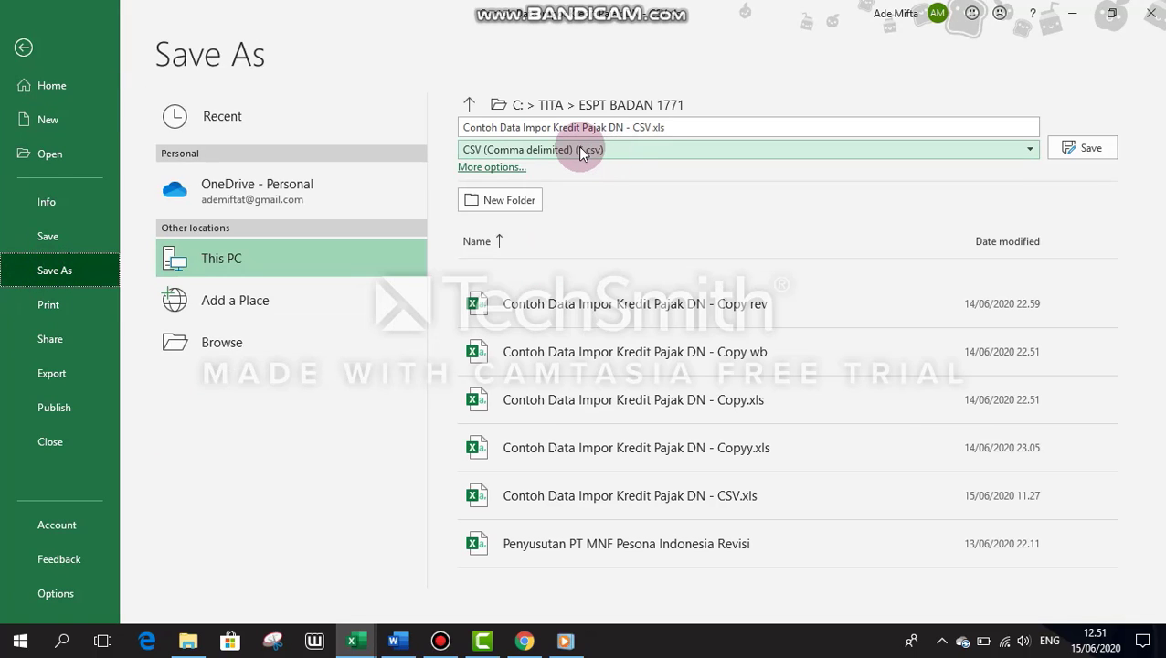
pyautogui.click(508, 149)
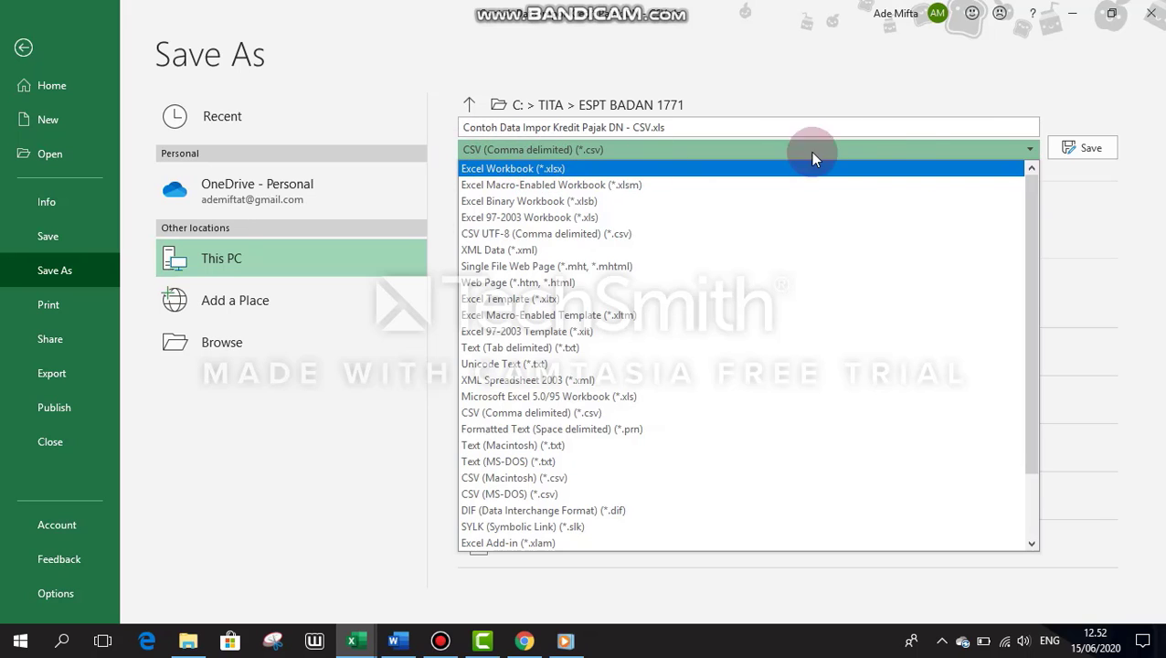
pyautogui.click(937, 100)
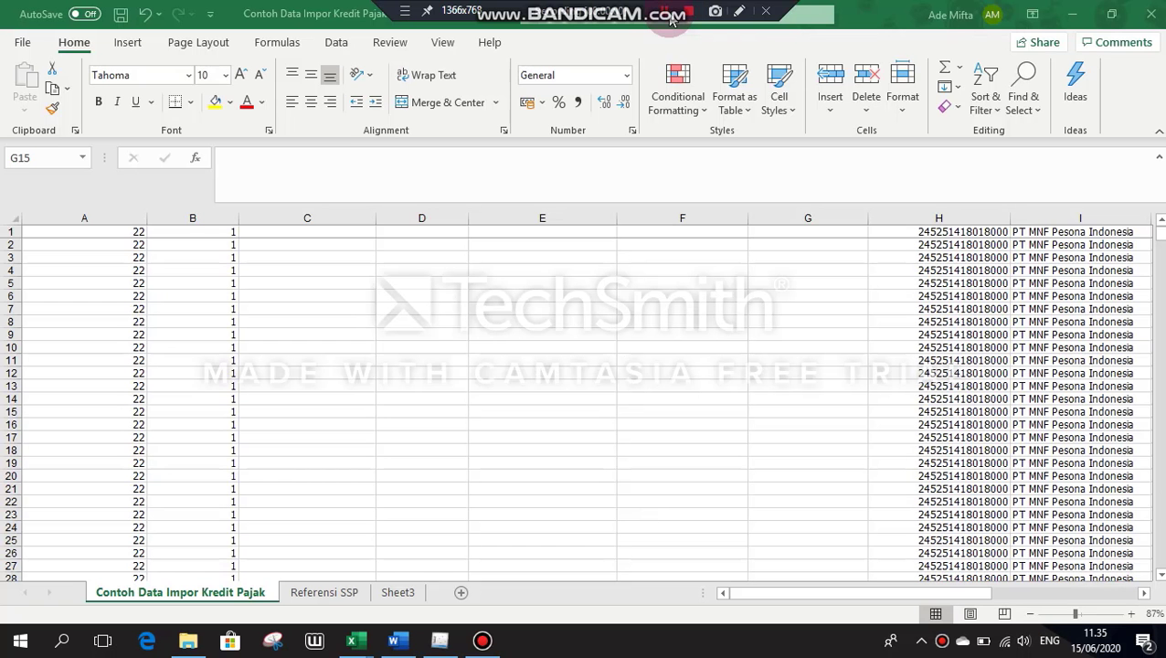
pyautogui.click(1074, 19)
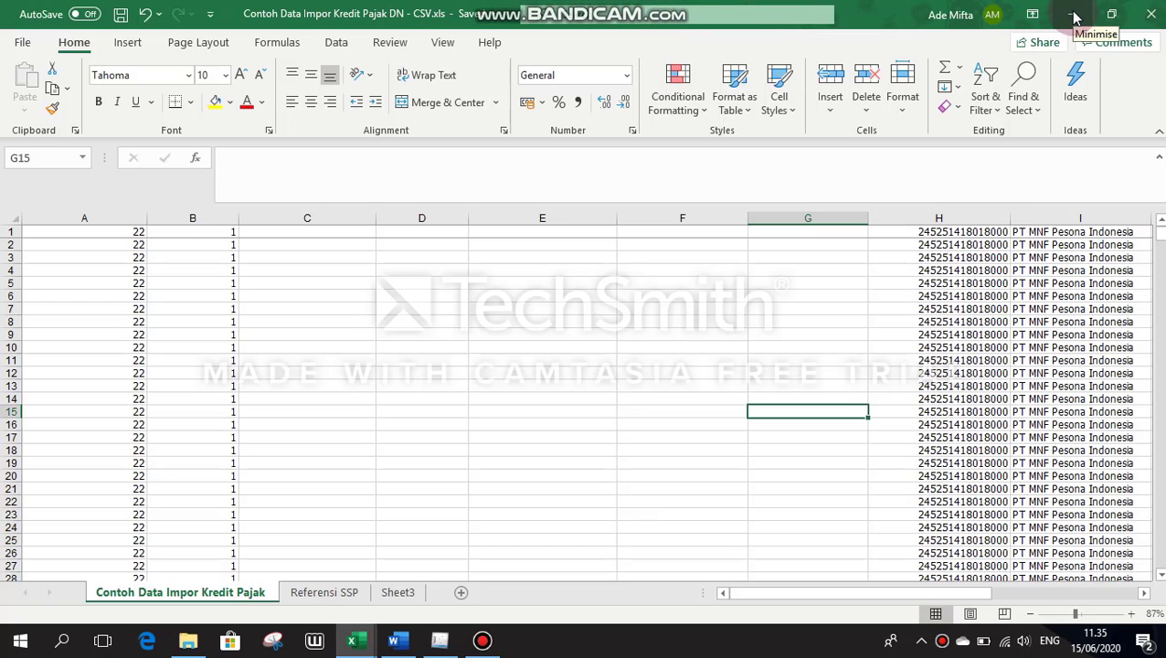
pyautogui.click(1075, 18)
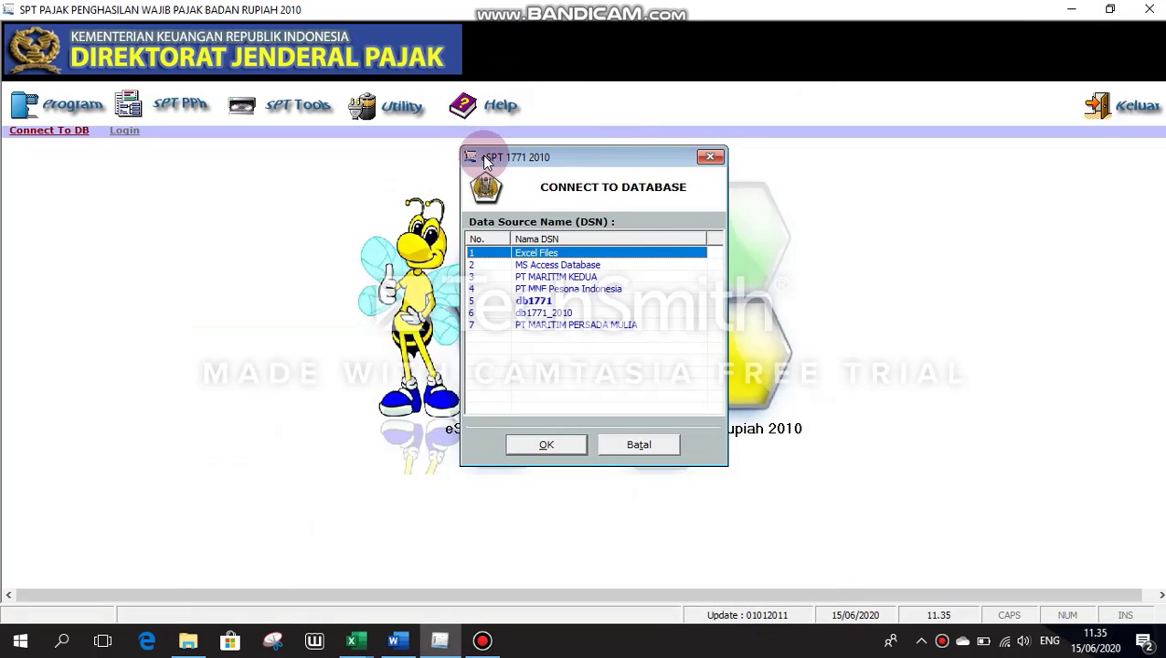
# Step: Connect to the PT MNF Pesona Indonesia database and log in with the user name and password
pyautogui.click(567, 290)
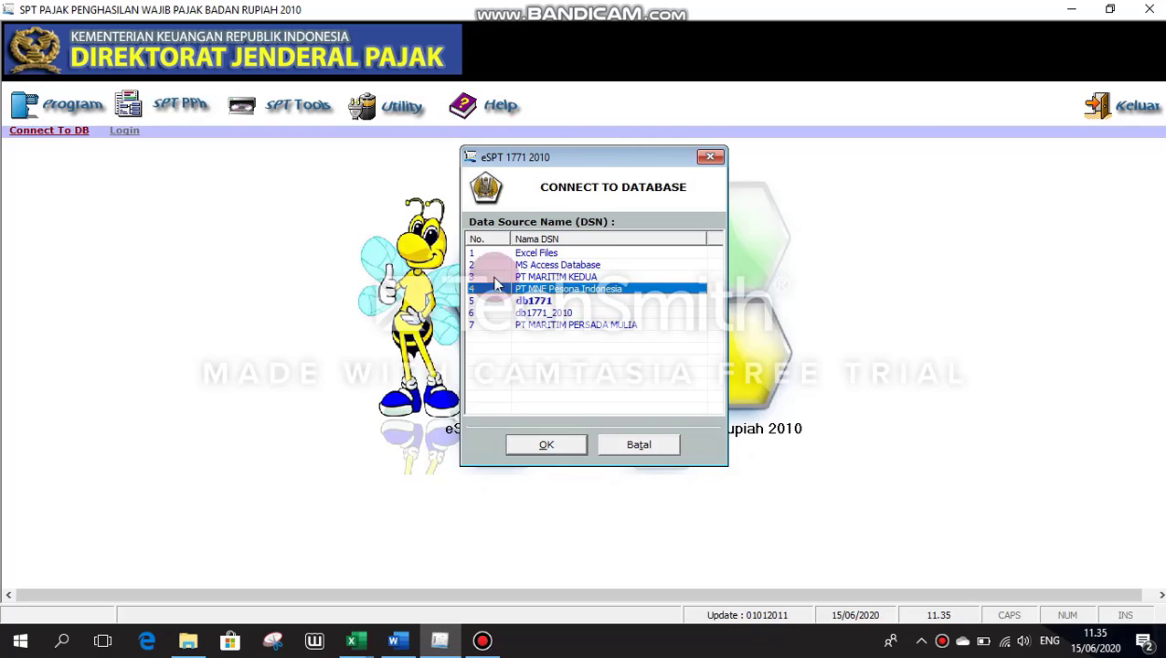
pyautogui.click(542, 445)
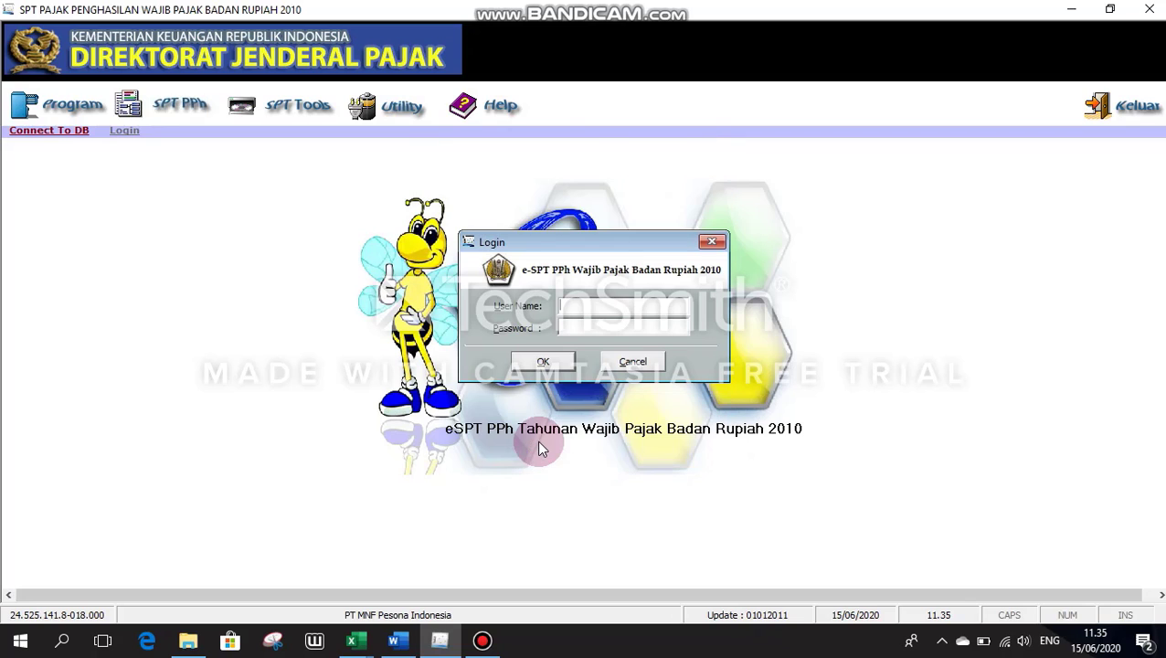
pyautogui.click(607, 306)
pyautogui.write('Administrator')
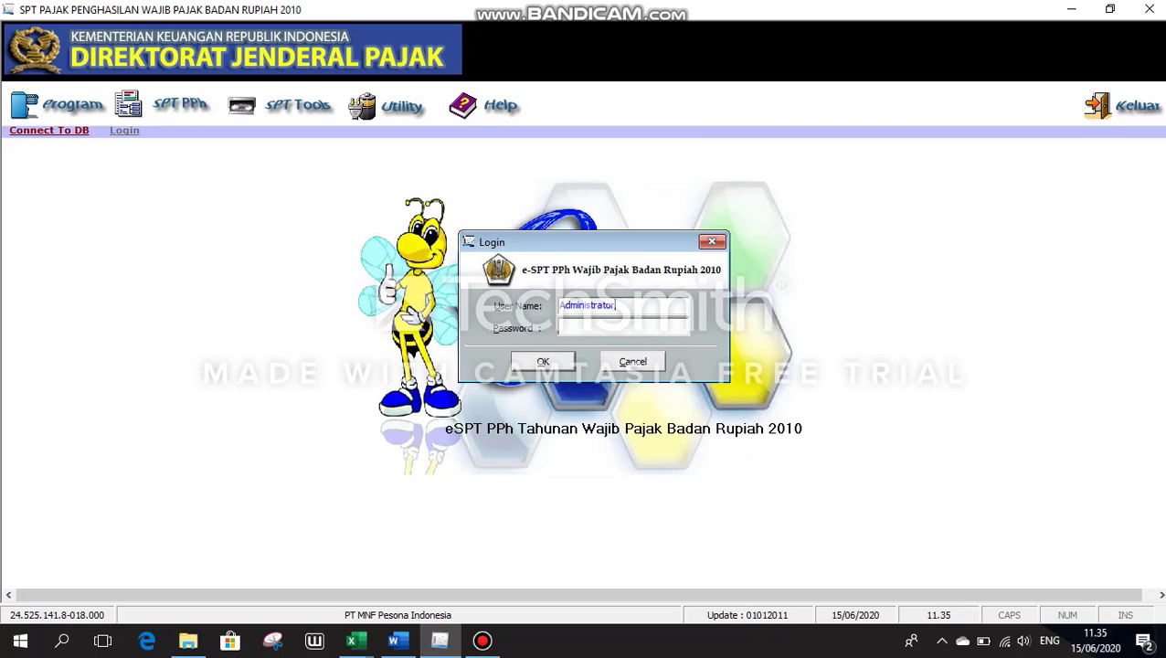
pyautogui.click(660, 328)
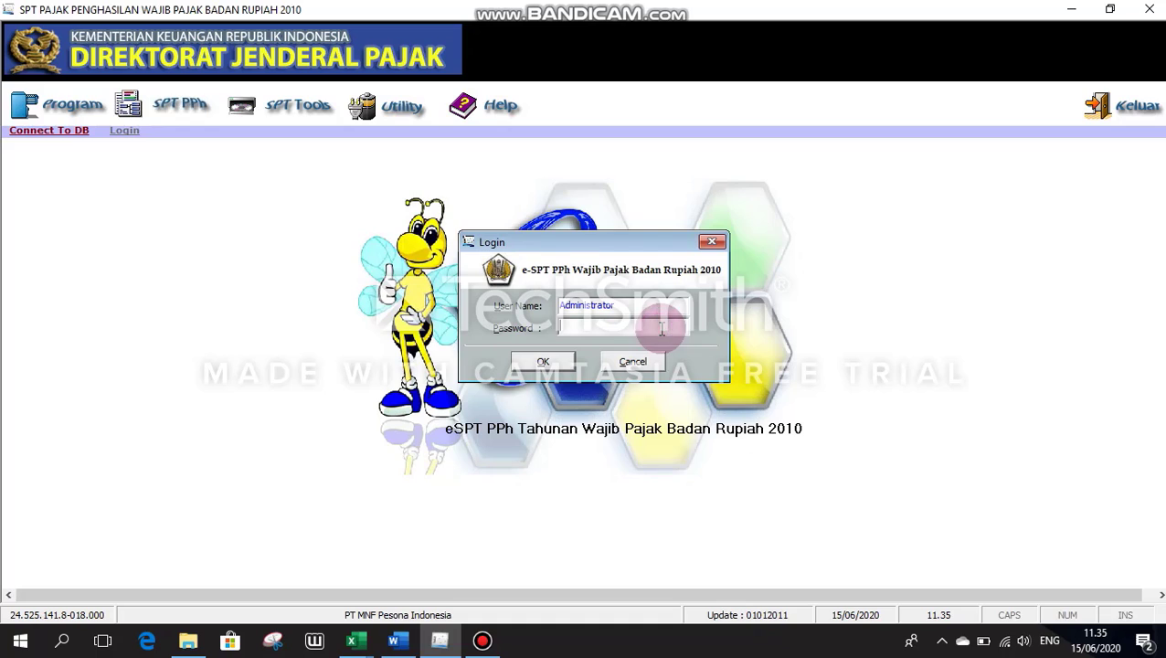
pyautogui.write('123')
pyautogui.click(543, 361)
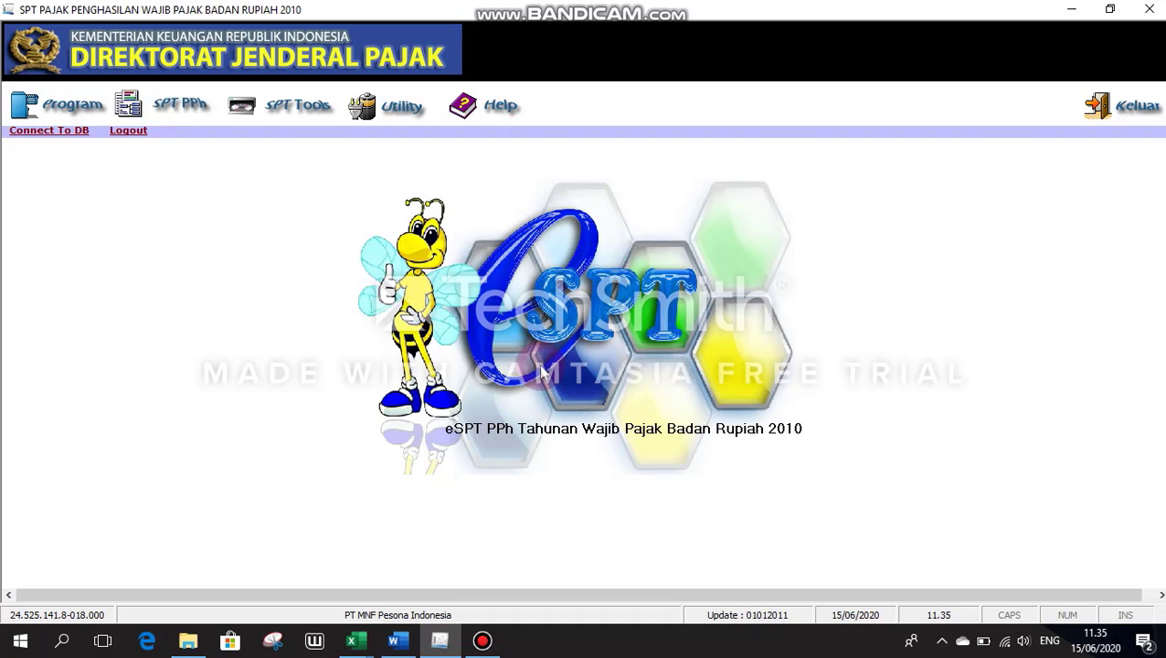
# Step: Open Utility > Impor Data and set Tahun Pajak to 2018
pyautogui.click(171, 108)
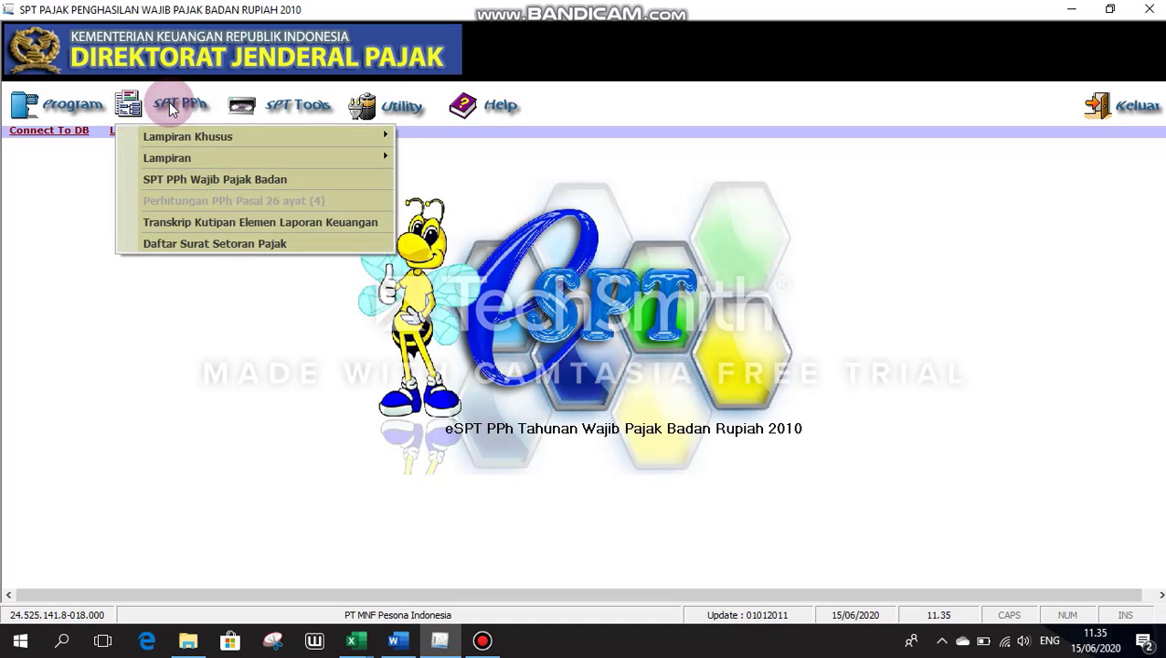
pyautogui.click(402, 106)
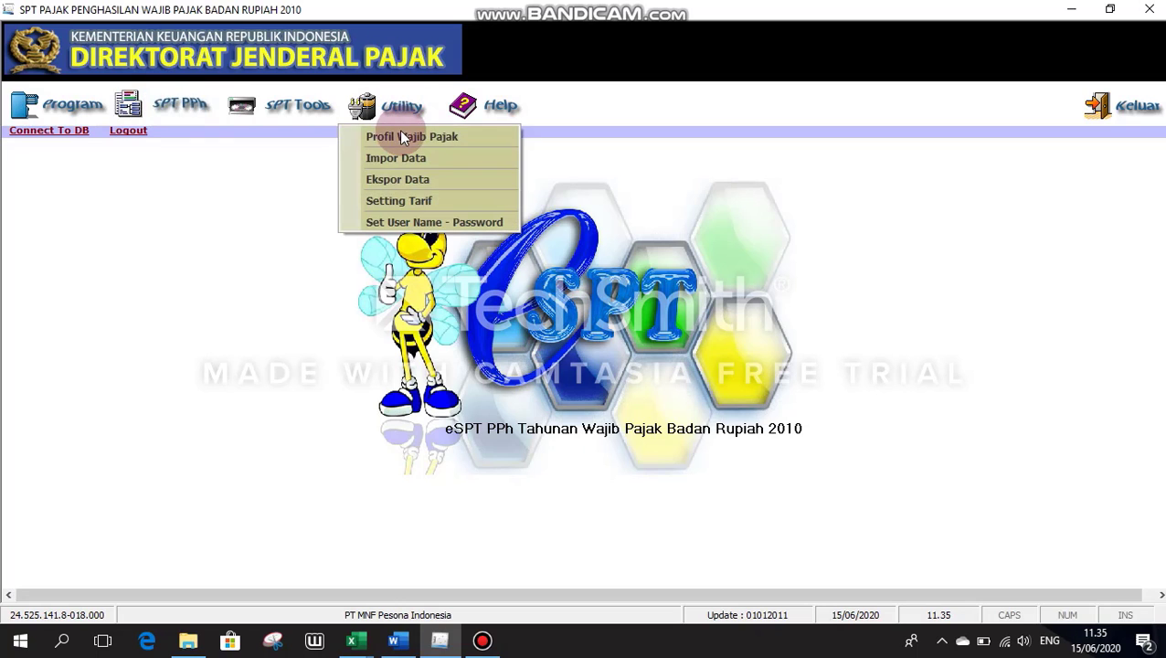
pyautogui.click(405, 158)
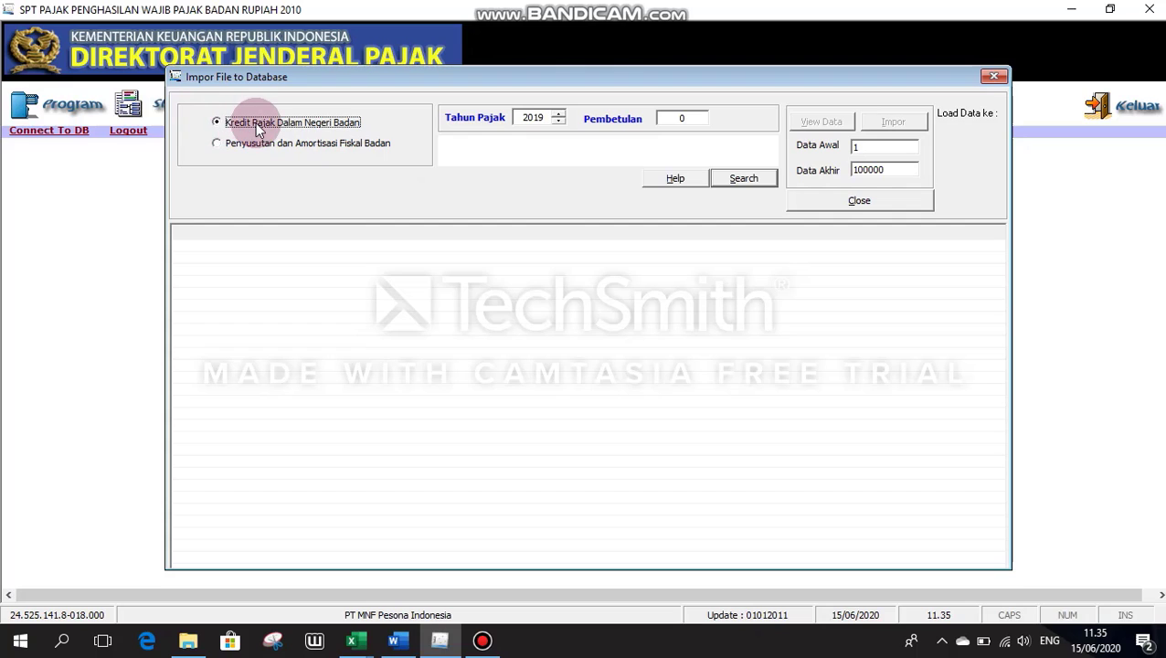
pyautogui.click(558, 122)
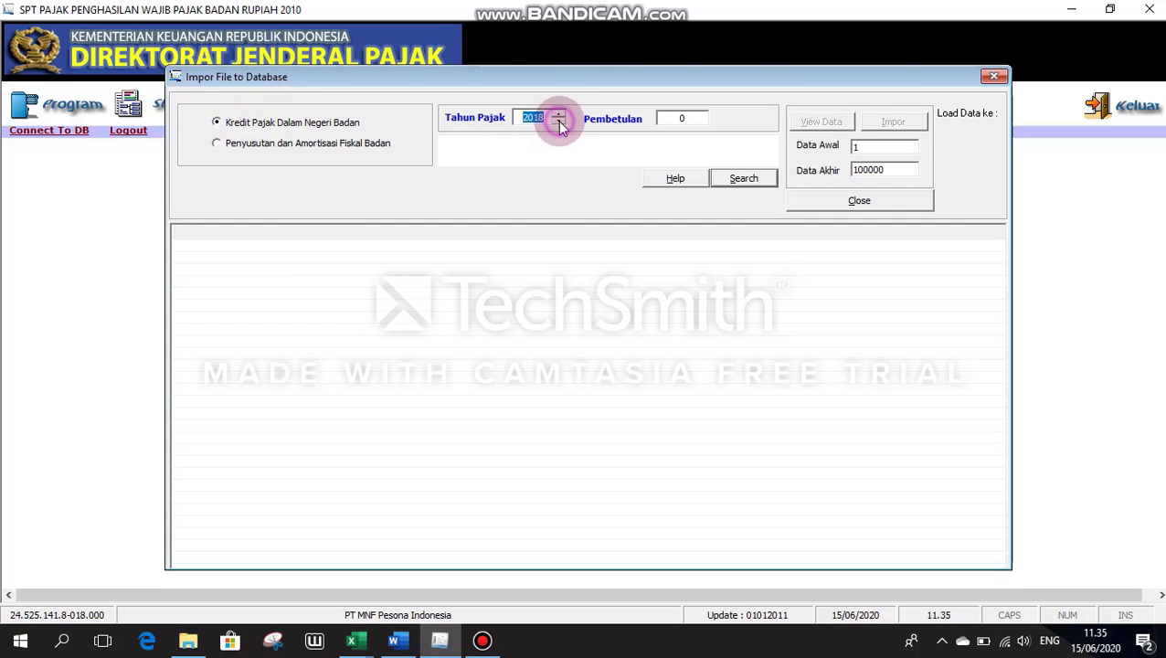
# Step: Load 'Contoh Data Impor Kredit Pajak DN - CSV.xls' and preview its 879 rows in the grid
pyautogui.click(737, 177)
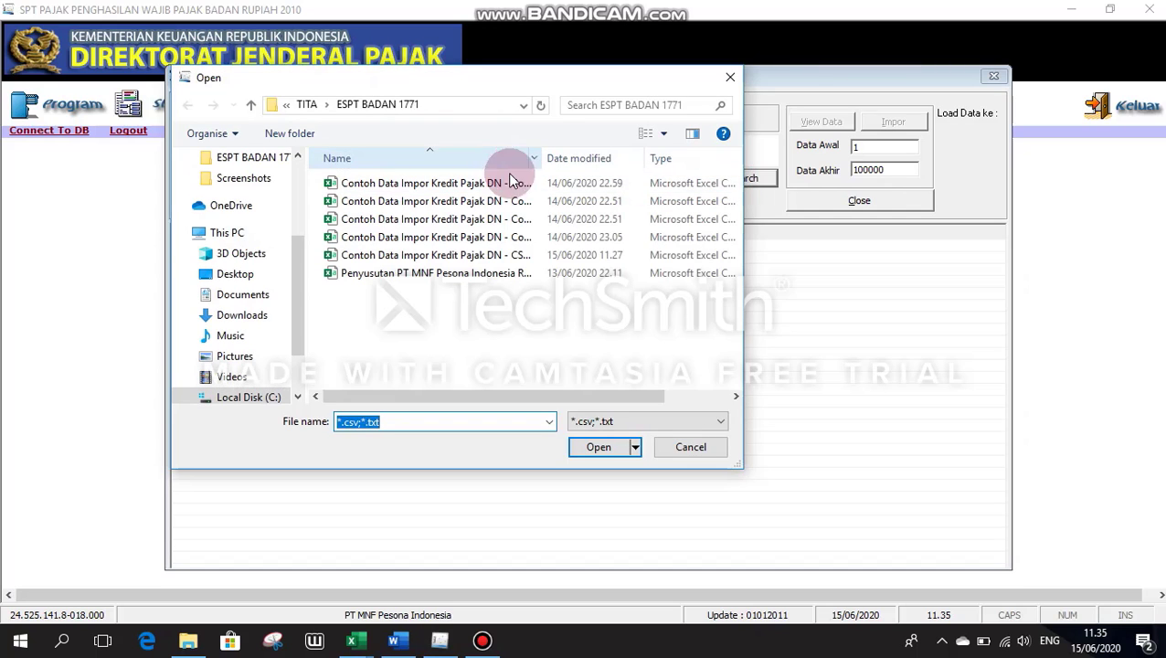
pyautogui.click(535, 255)
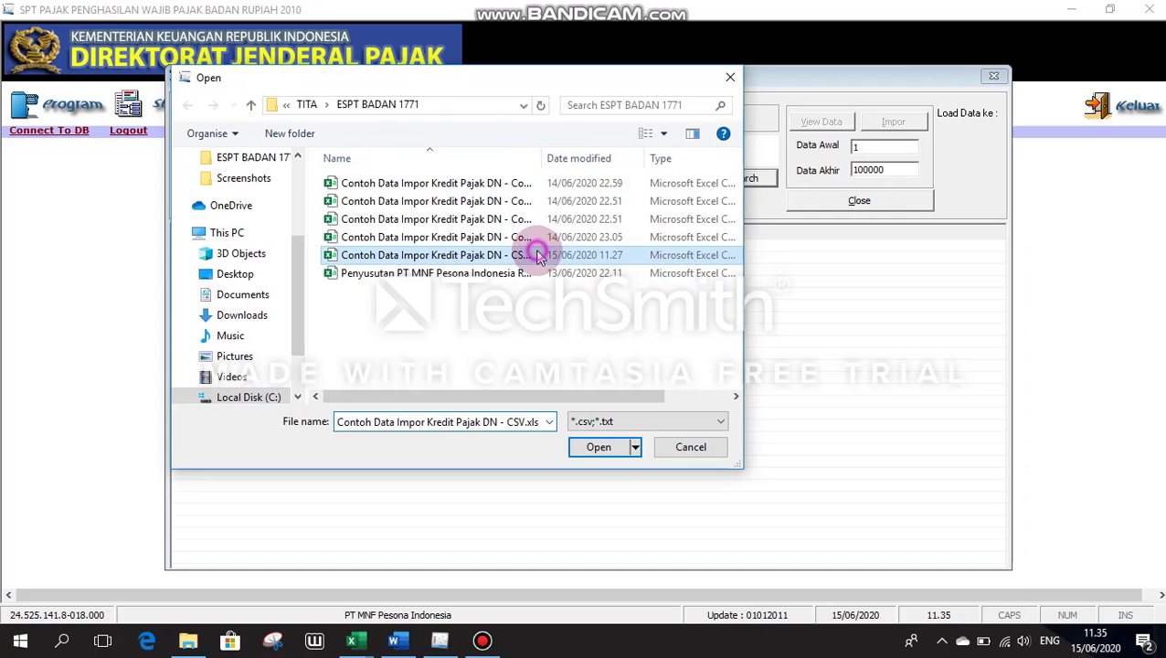
pyautogui.click(585, 446)
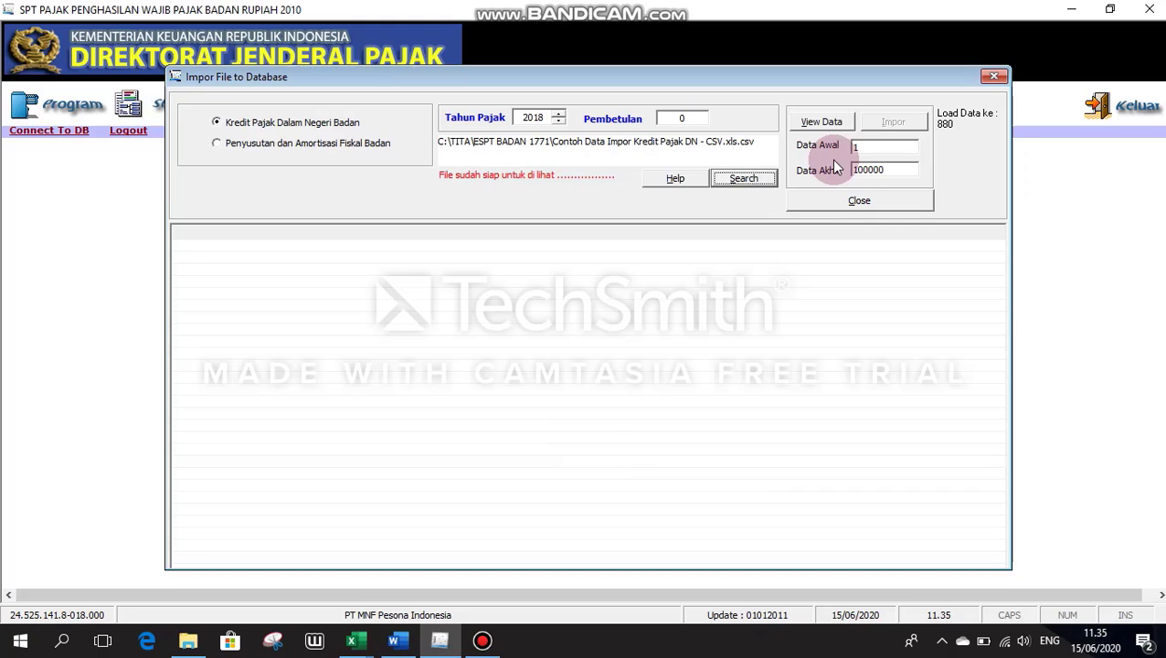
pyautogui.click(843, 121)
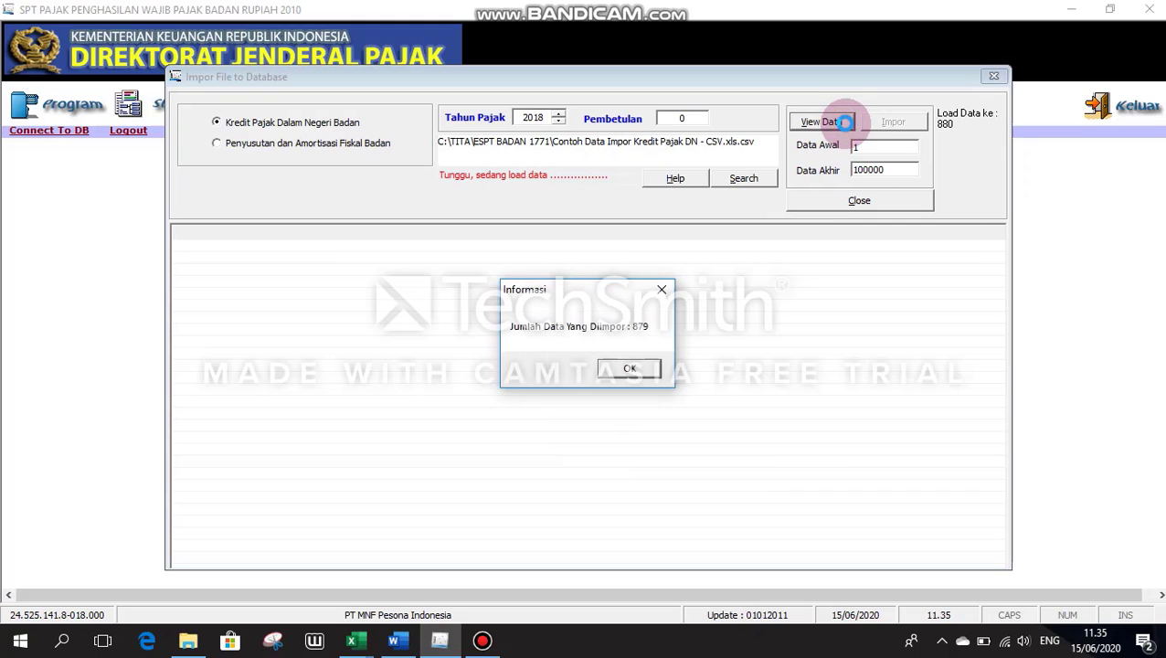
pyautogui.click(633, 368)
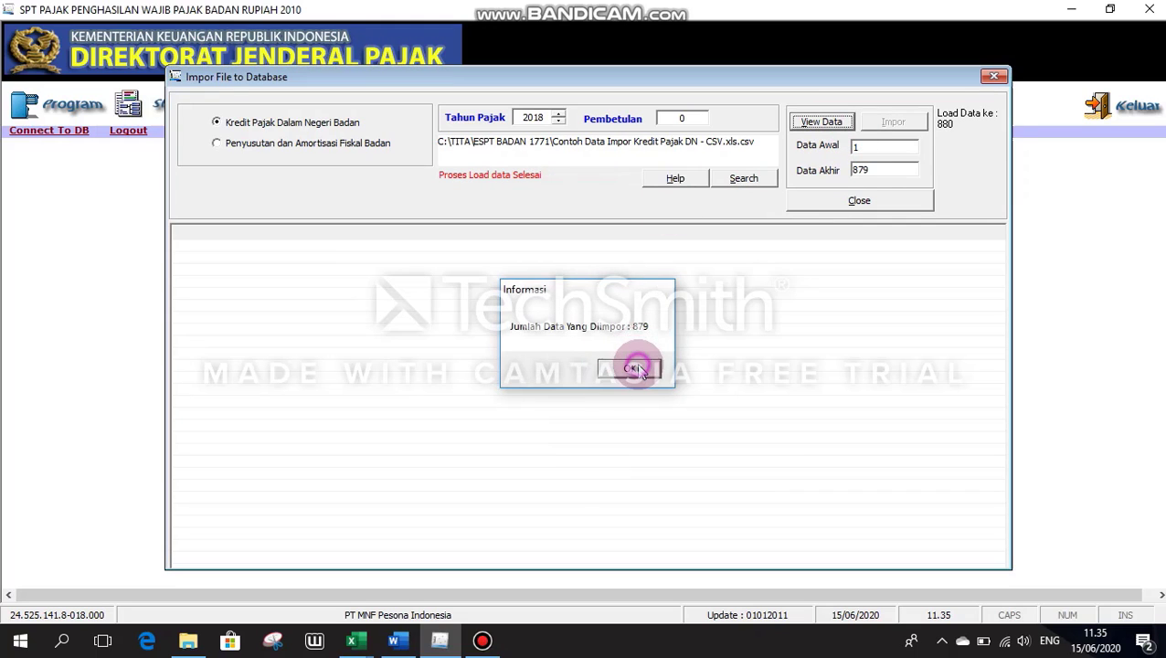
pyautogui.click(826, 122)
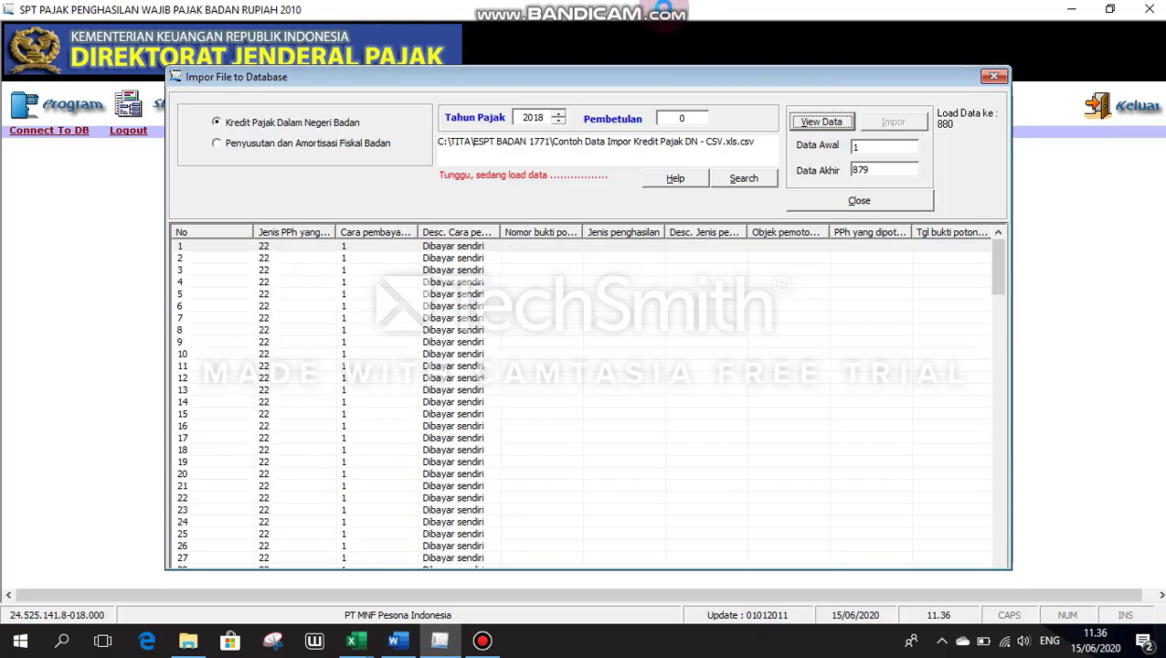
# Step: Run Impor on the 879 previewed rows from the CSV file
pyautogui.click(764, 170)
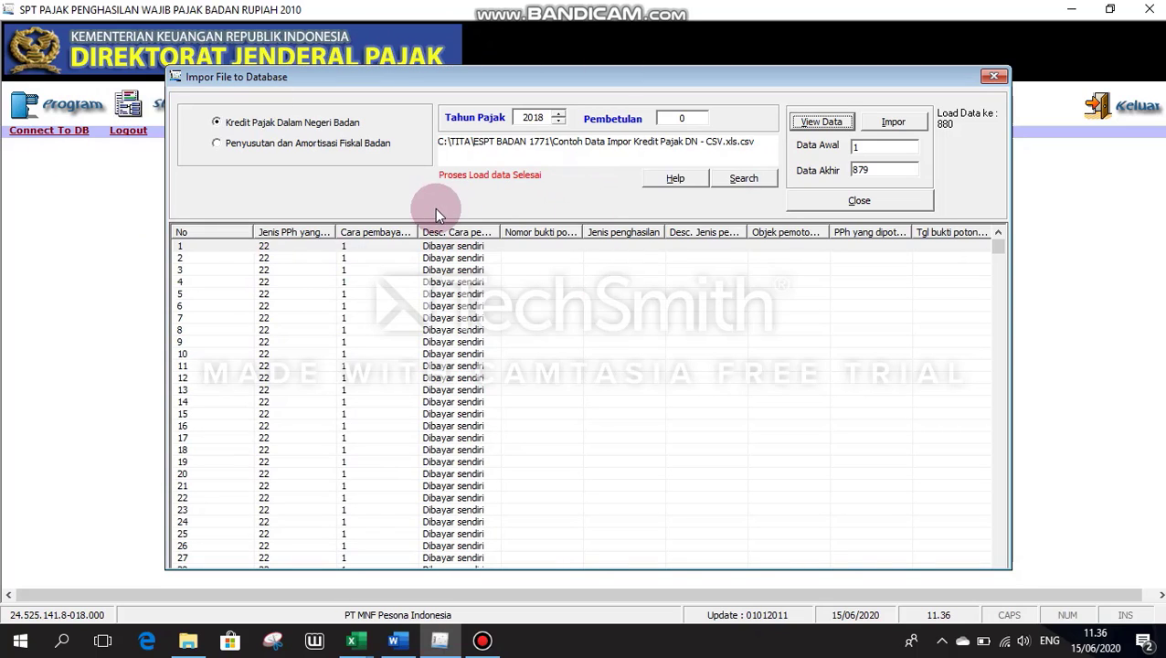
pyautogui.click(915, 121)
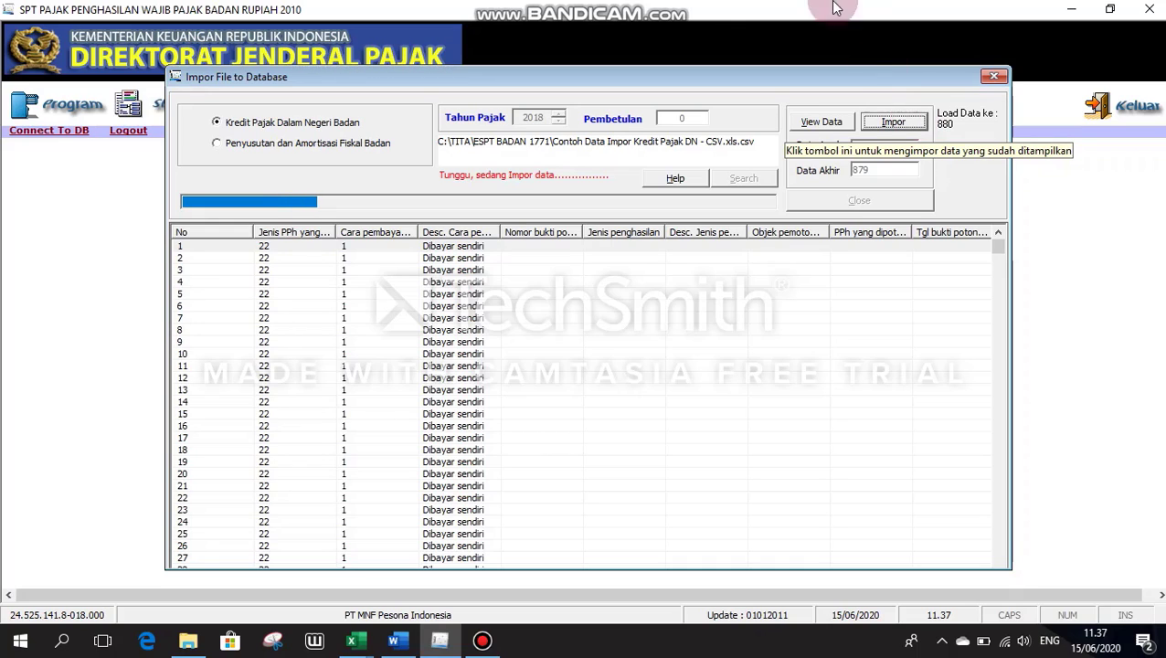
# Step: Wait for the import to finish and acknowledge the 34 rejected, already-imported rows
pyautogui.click(763, 64)
pyautogui.click(883, 192)
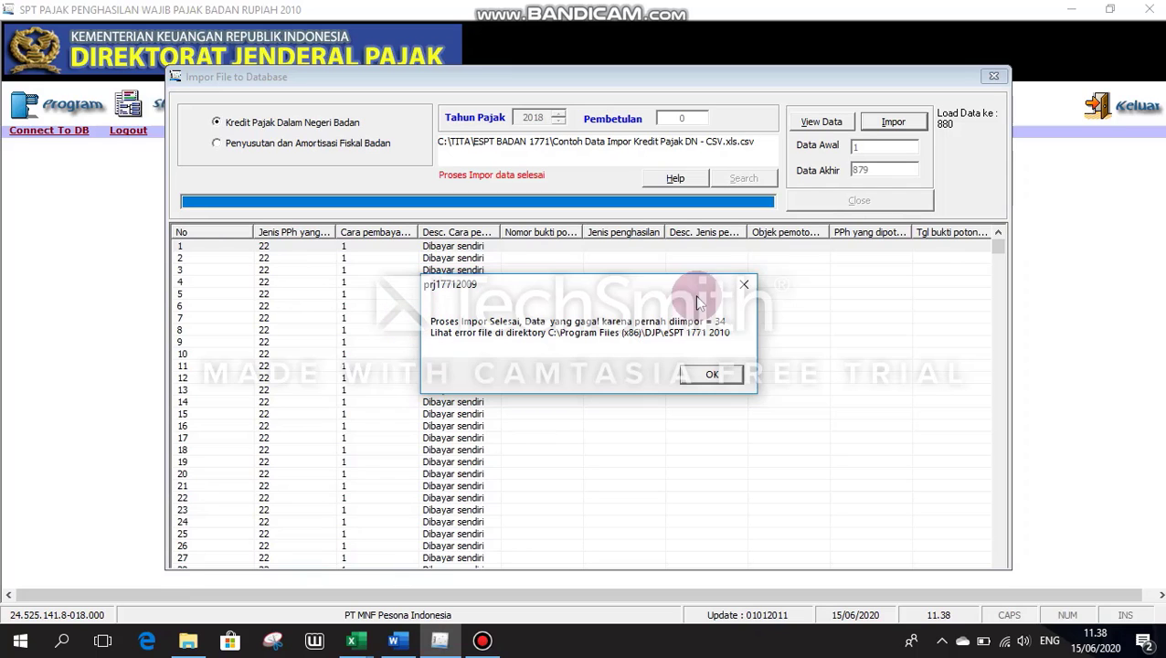
pyautogui.click(731, 382)
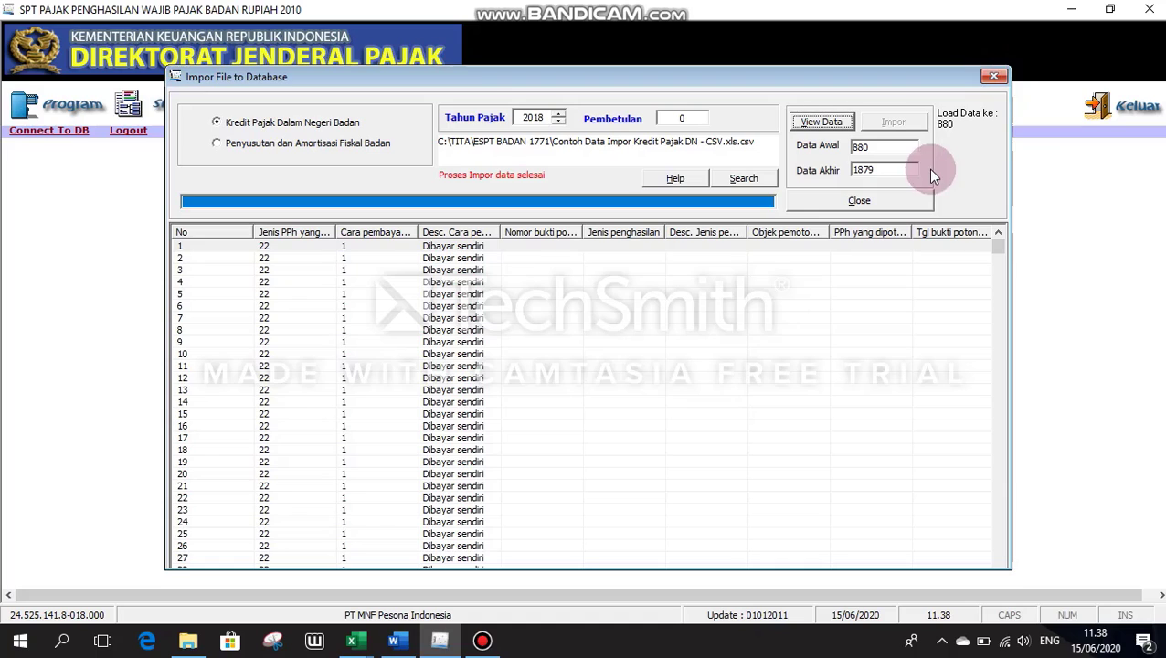
# Step: Close the import window, list Formulir 1771-III by No Bukti showing 845 rows, then close it
pyautogui.click(924, 197)
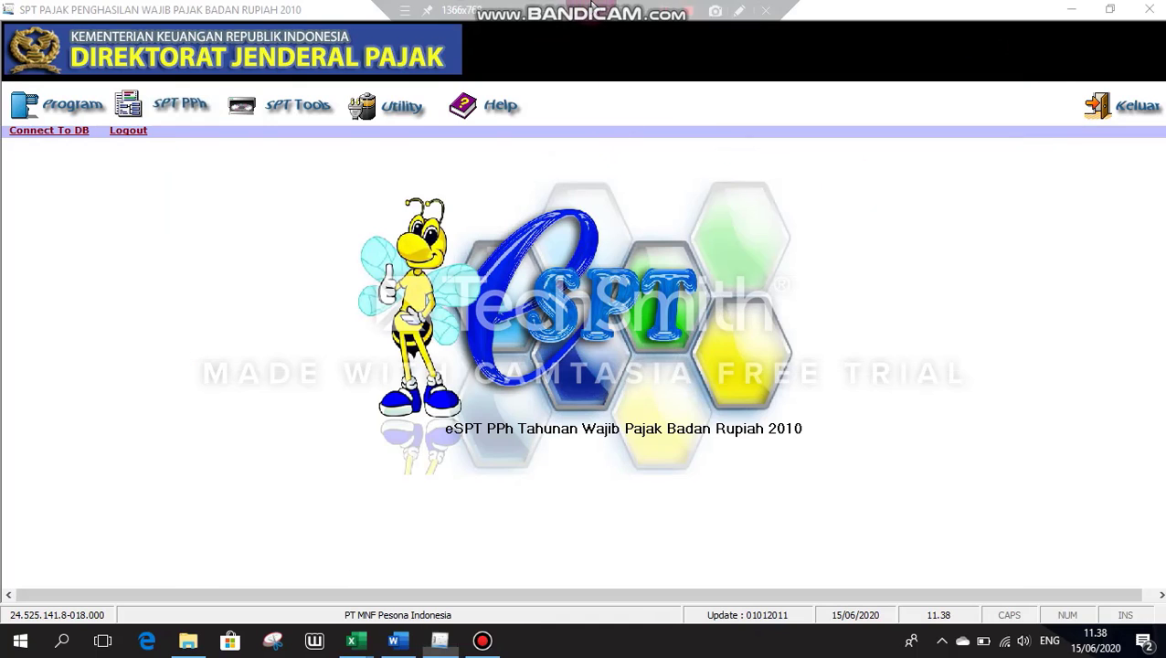
pyautogui.click(541, 342)
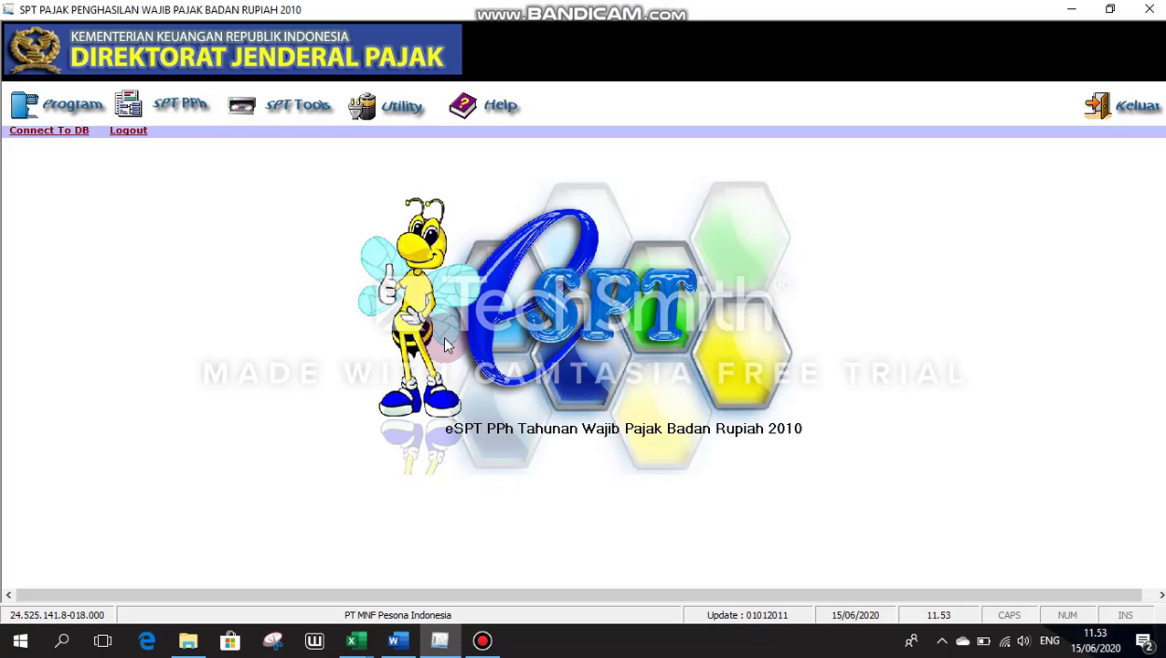
pyautogui.click(183, 106)
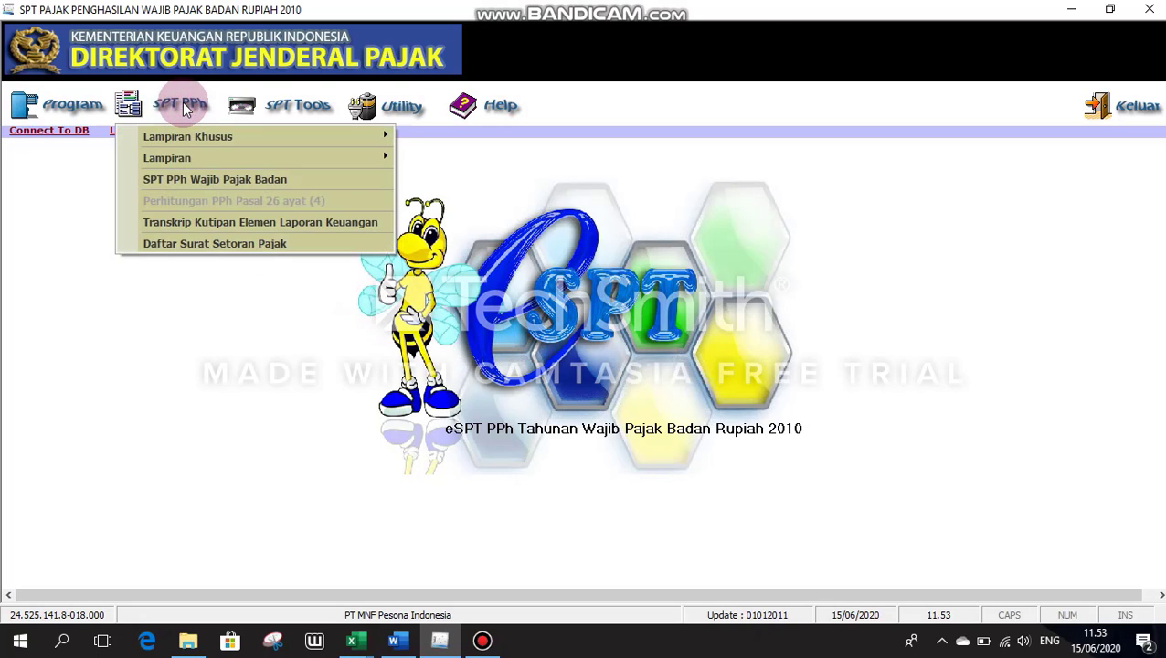
pyautogui.click(222, 158)
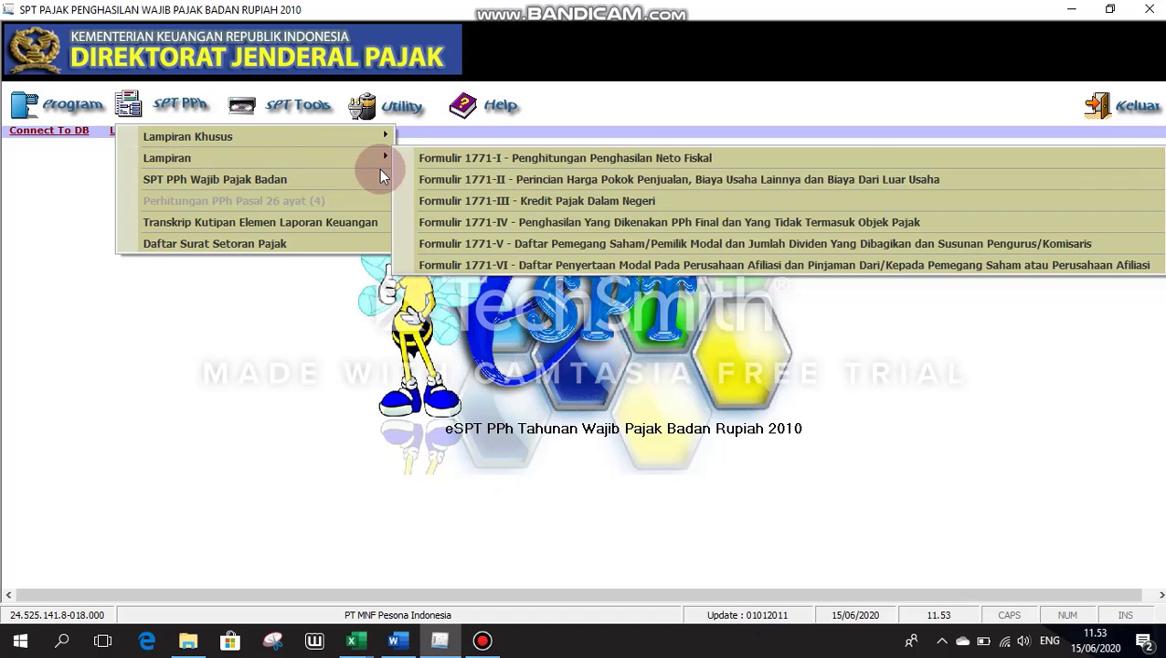
pyautogui.click(459, 199)
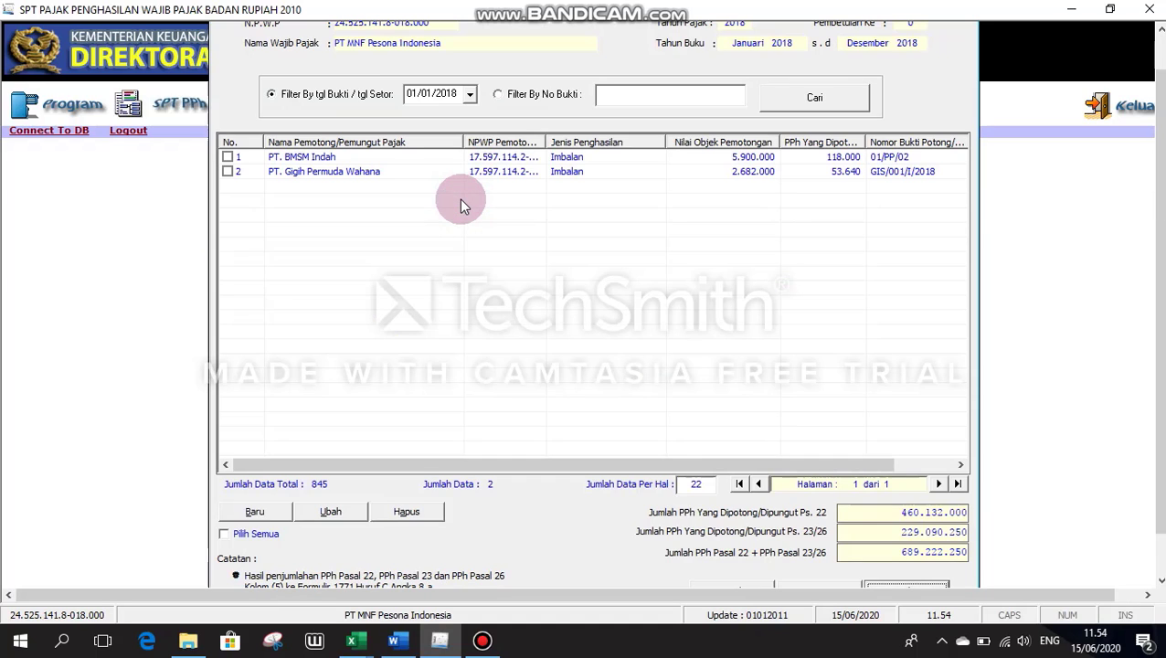
pyautogui.click(499, 95)
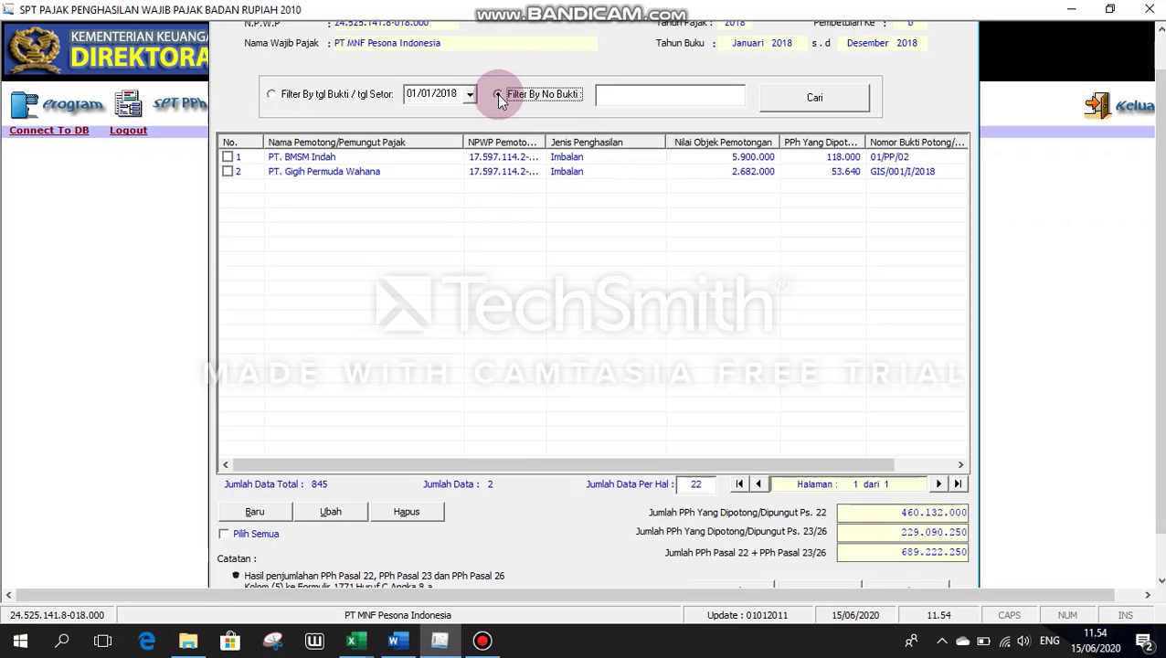
pyautogui.click(820, 96)
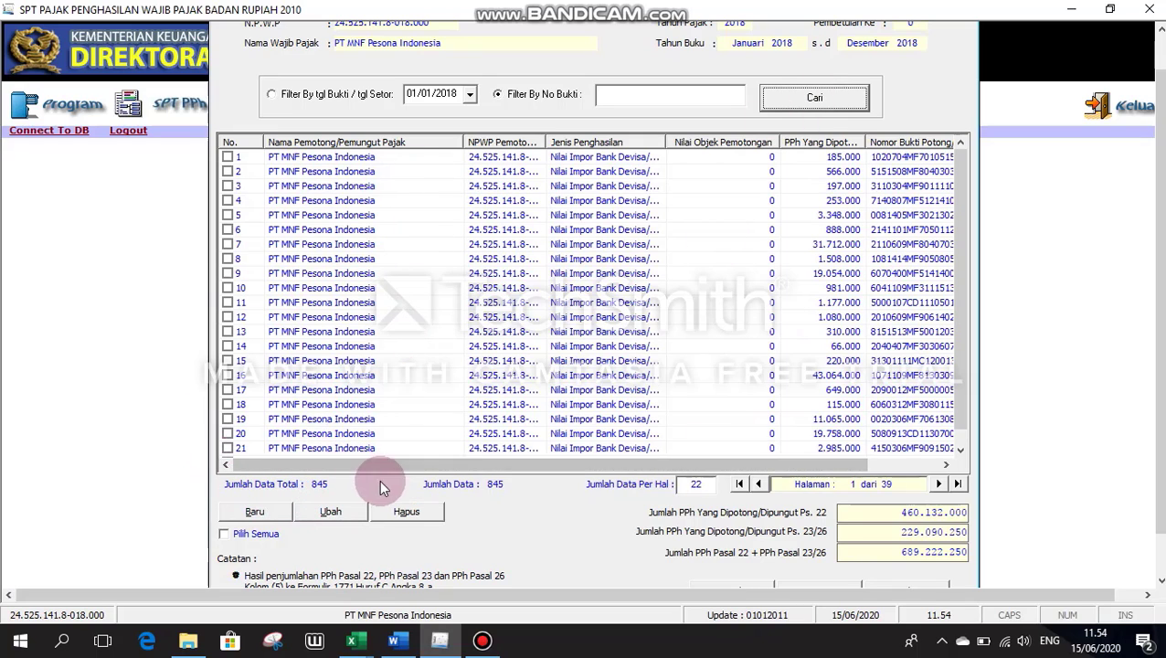
pyautogui.click(806, 585)
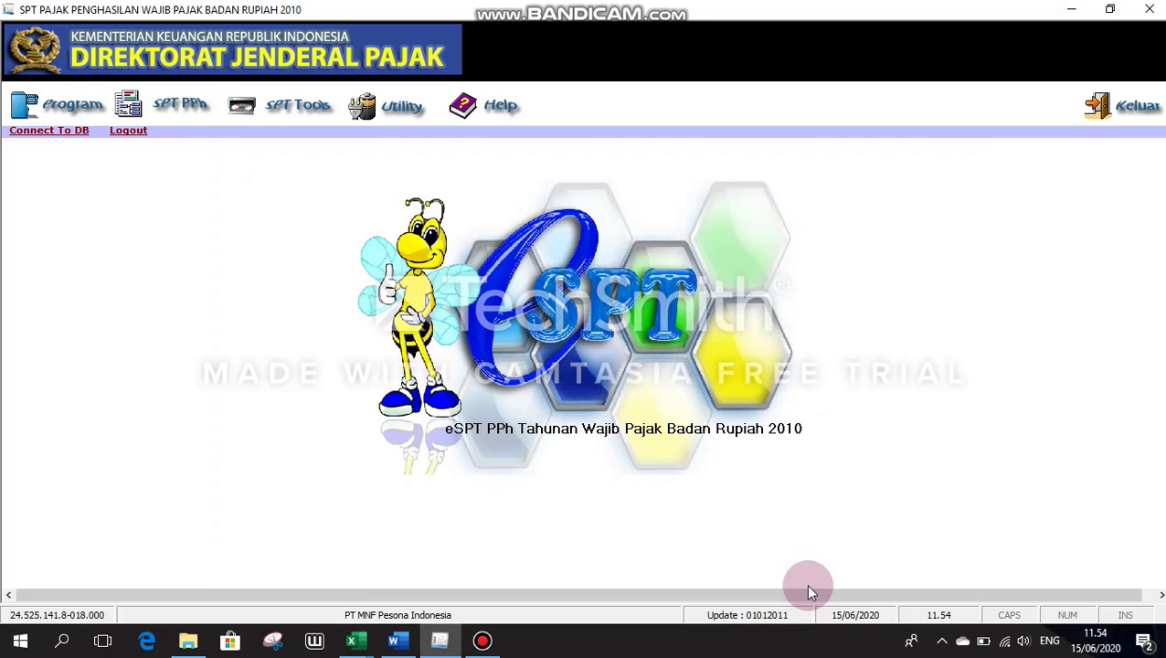